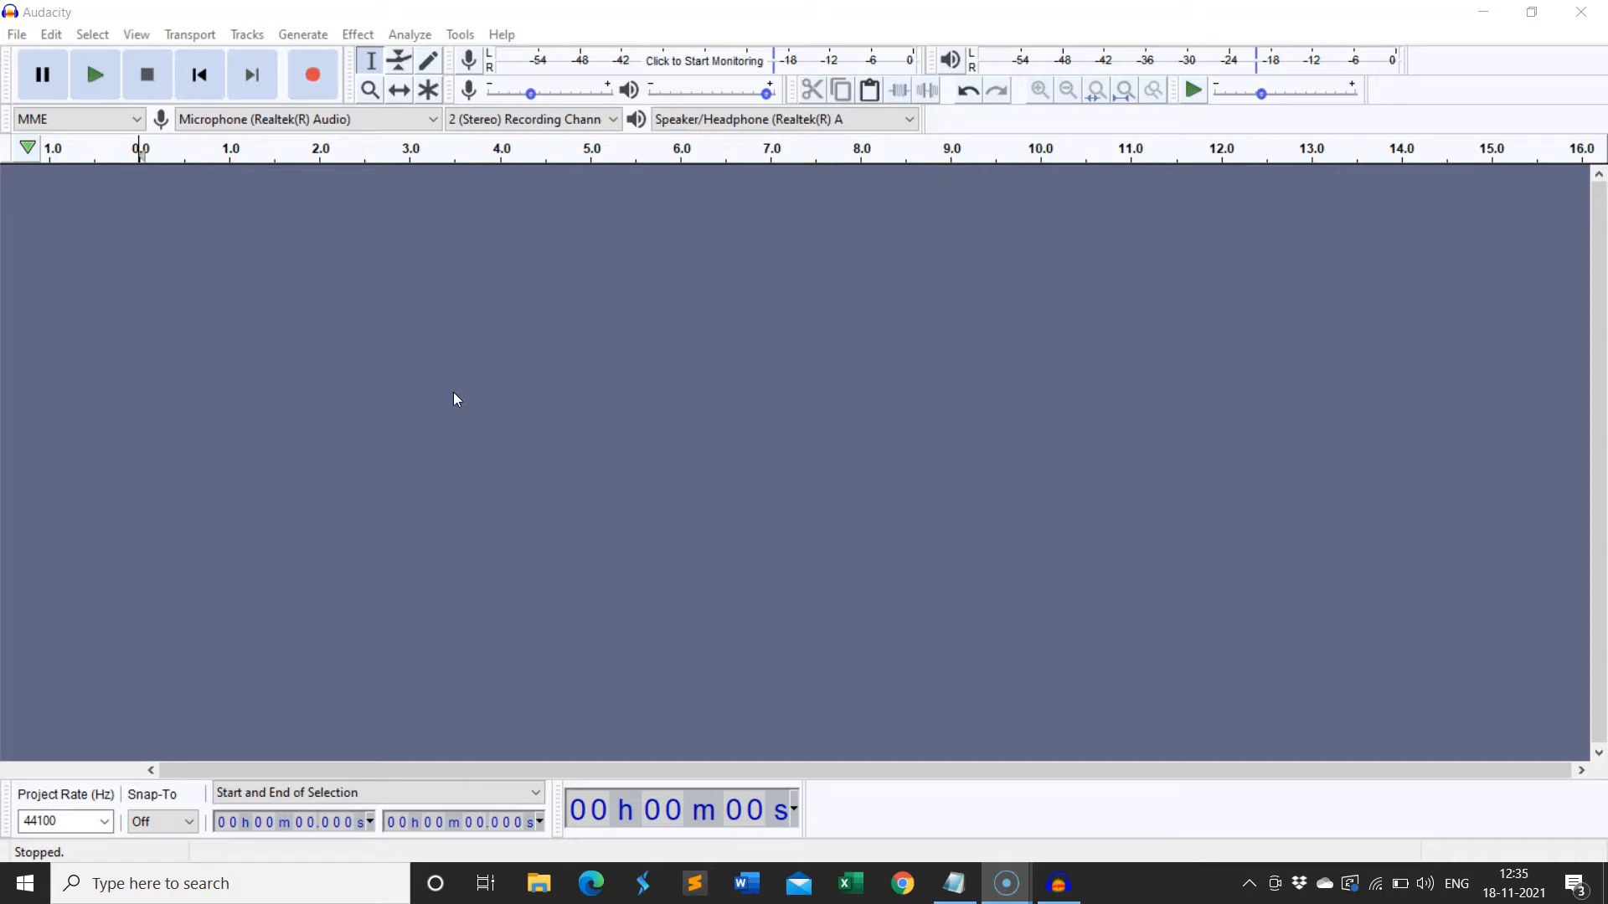
# Record a short voice clip of about 6 seconds on a new stereo track and play it back
pyautogui.click(313, 77)
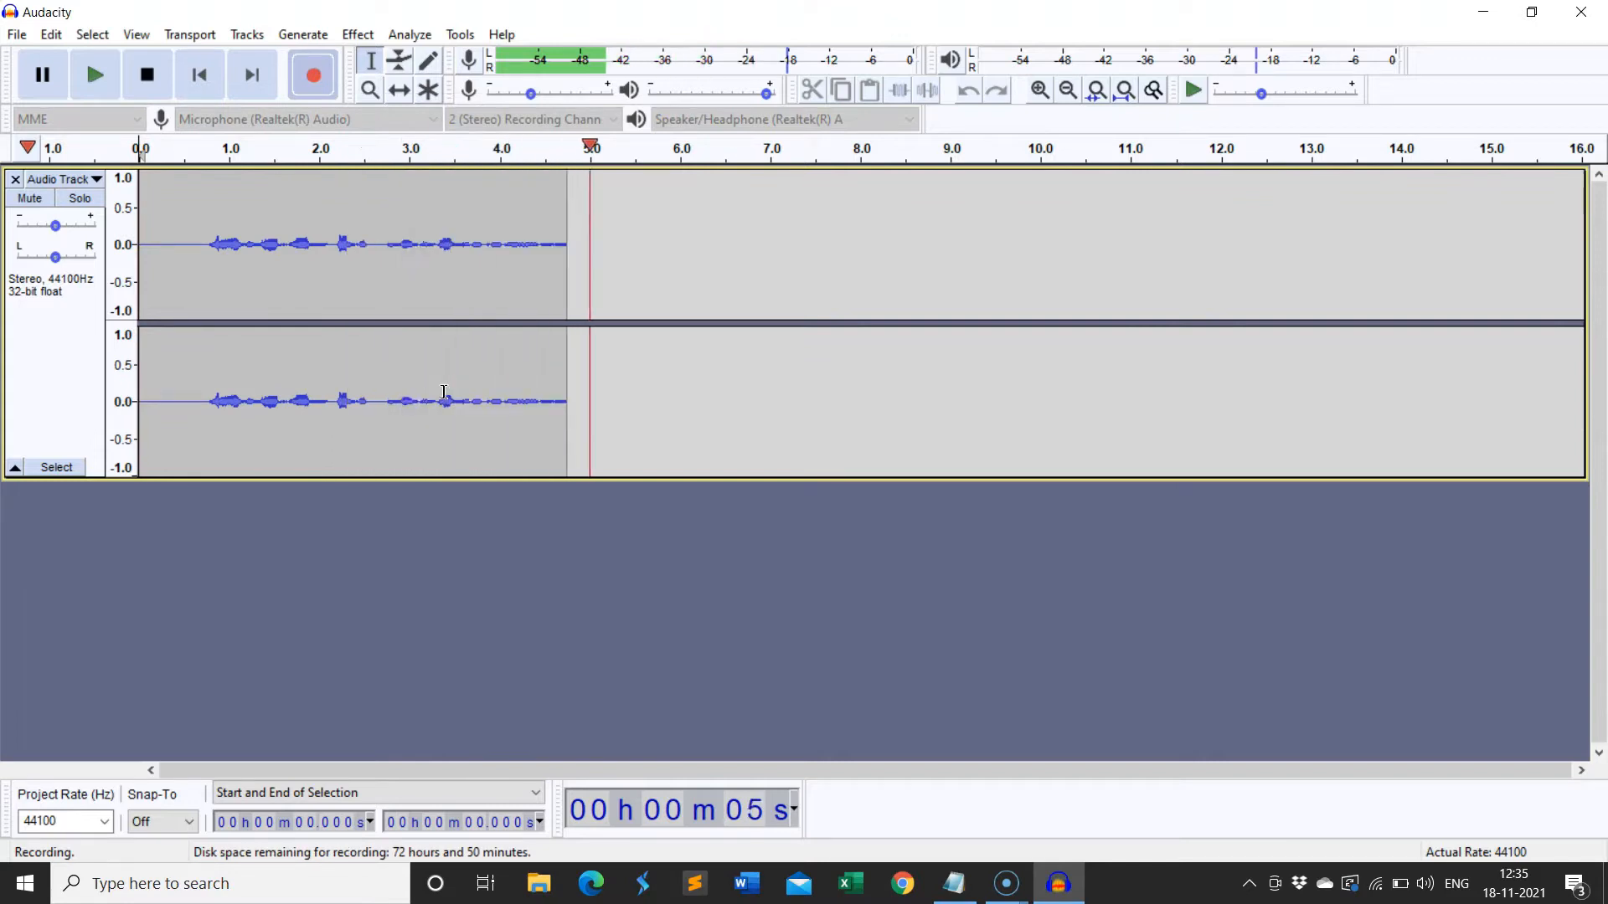
pyautogui.click(148, 84)
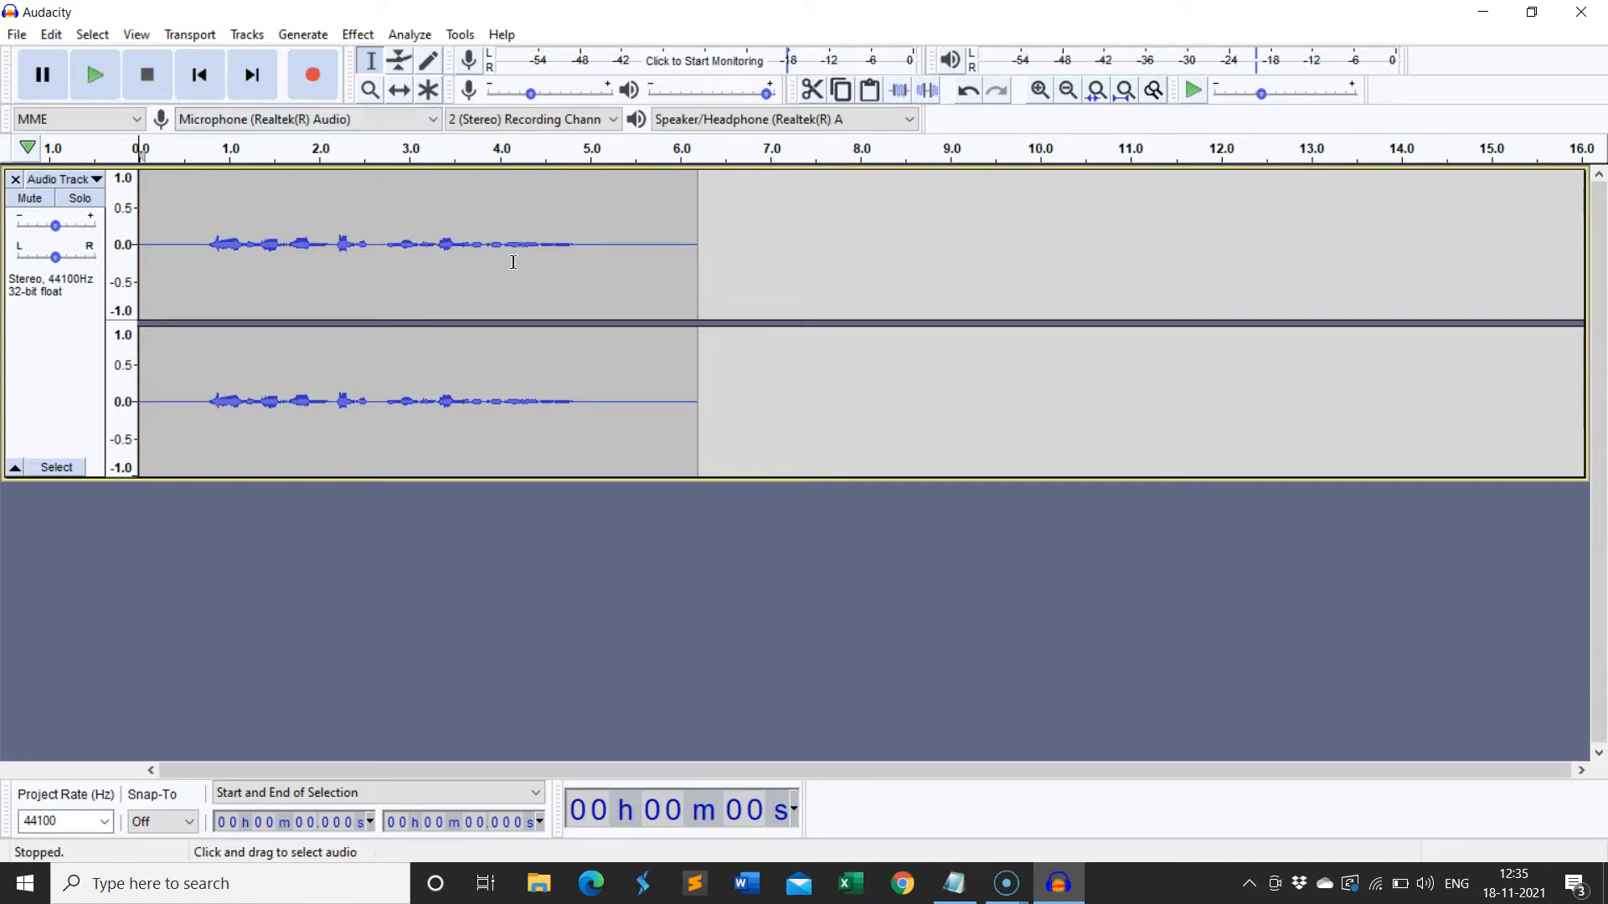
pyautogui.click(99, 78)
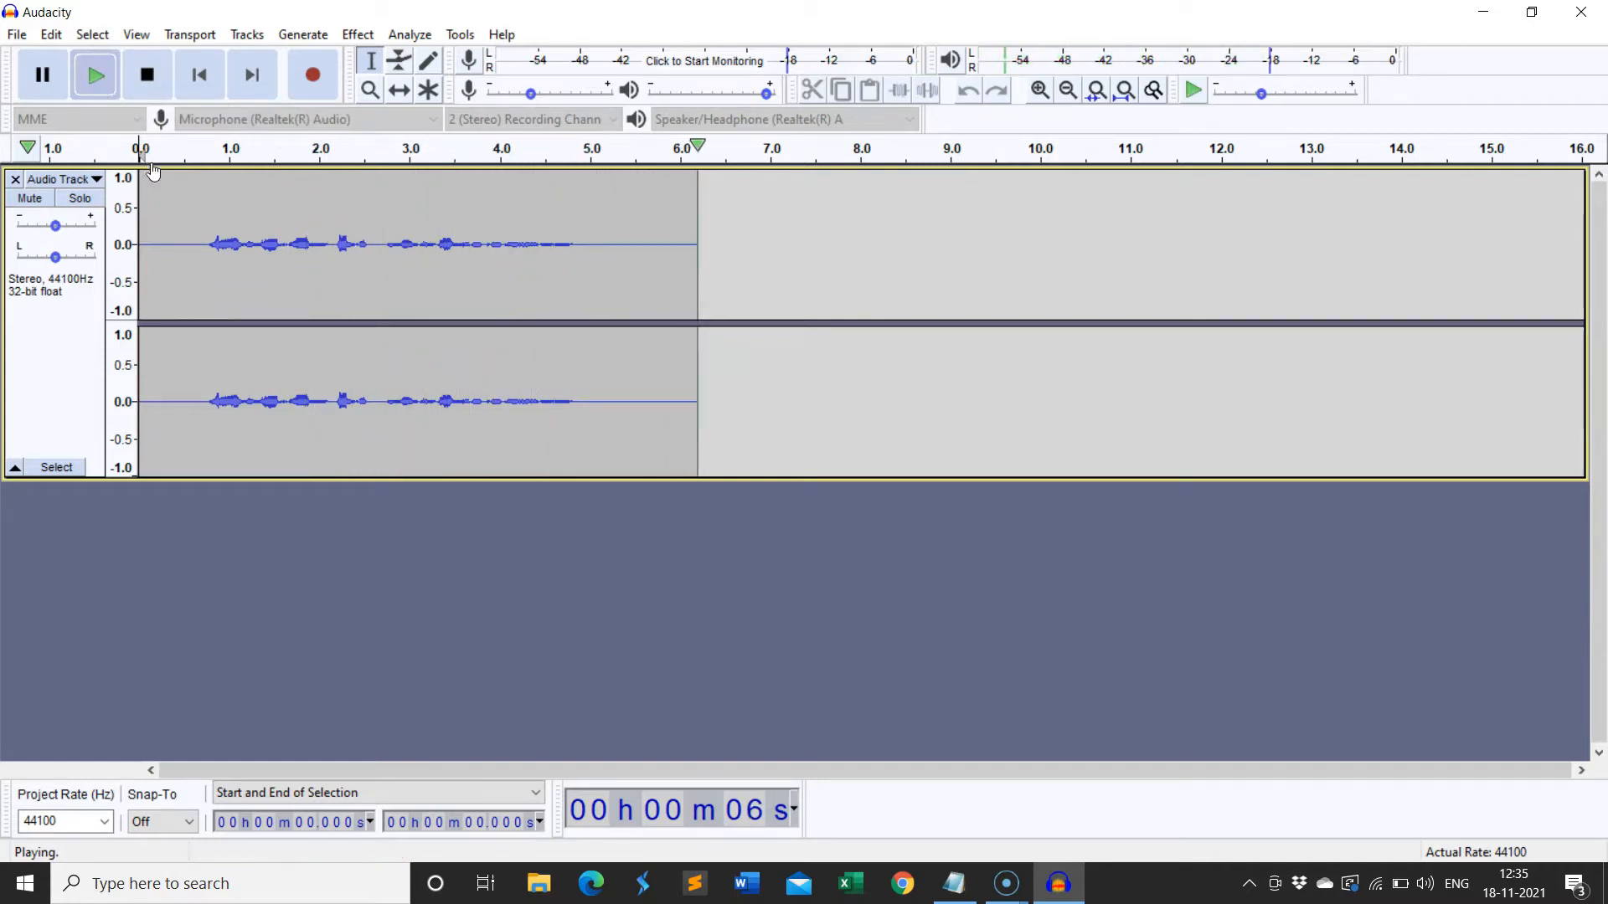
pyautogui.click(97, 84)
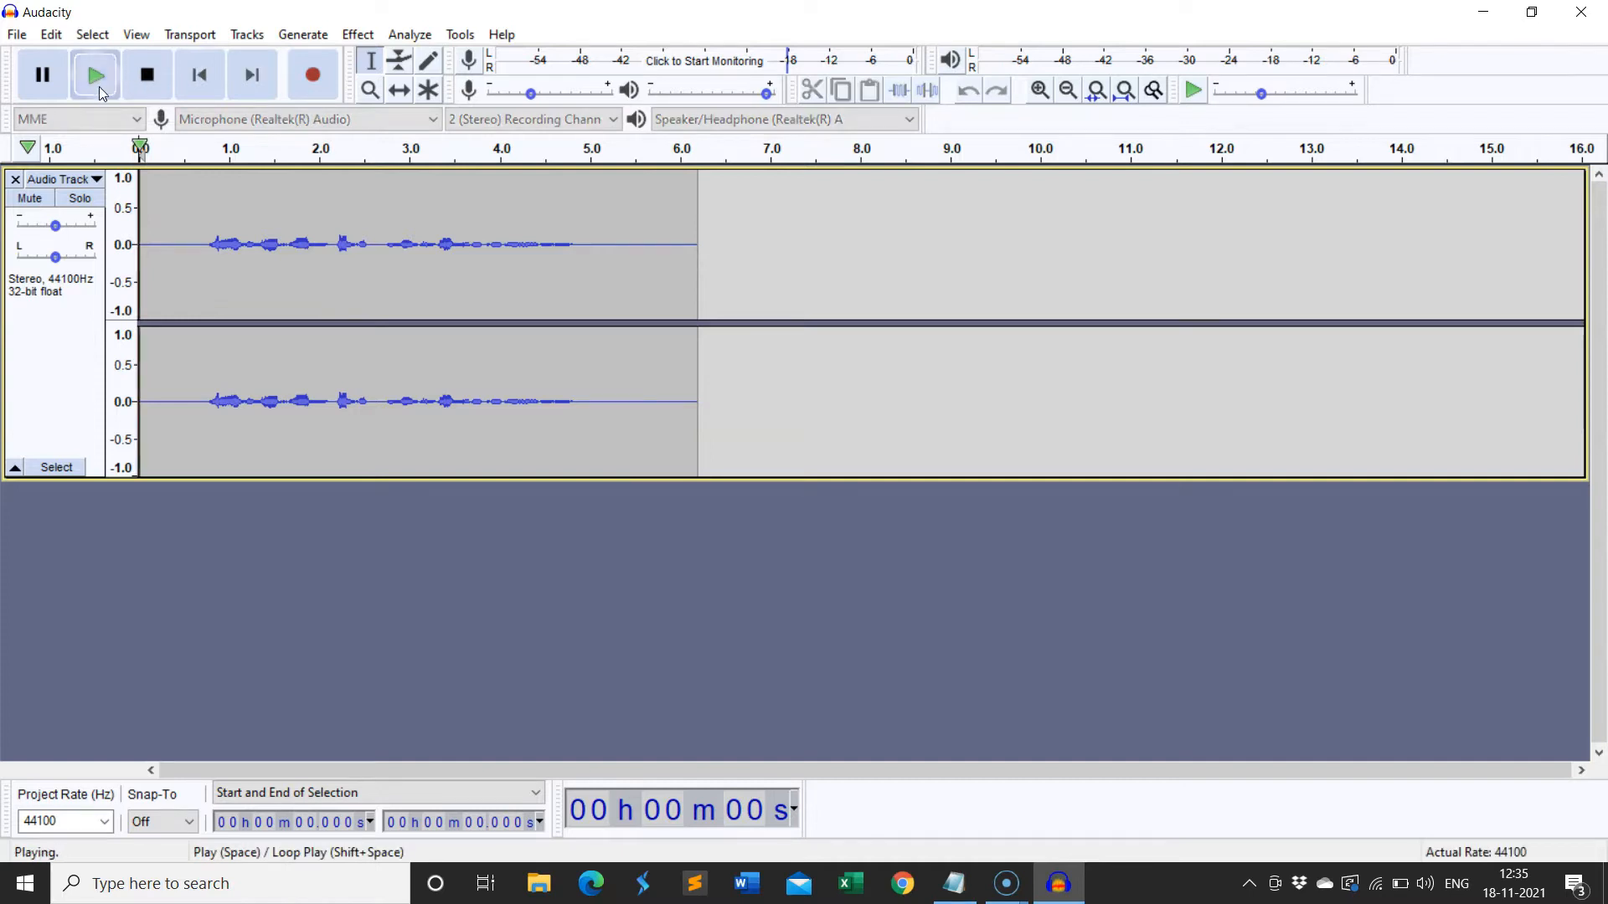
pyautogui.click(152, 84)
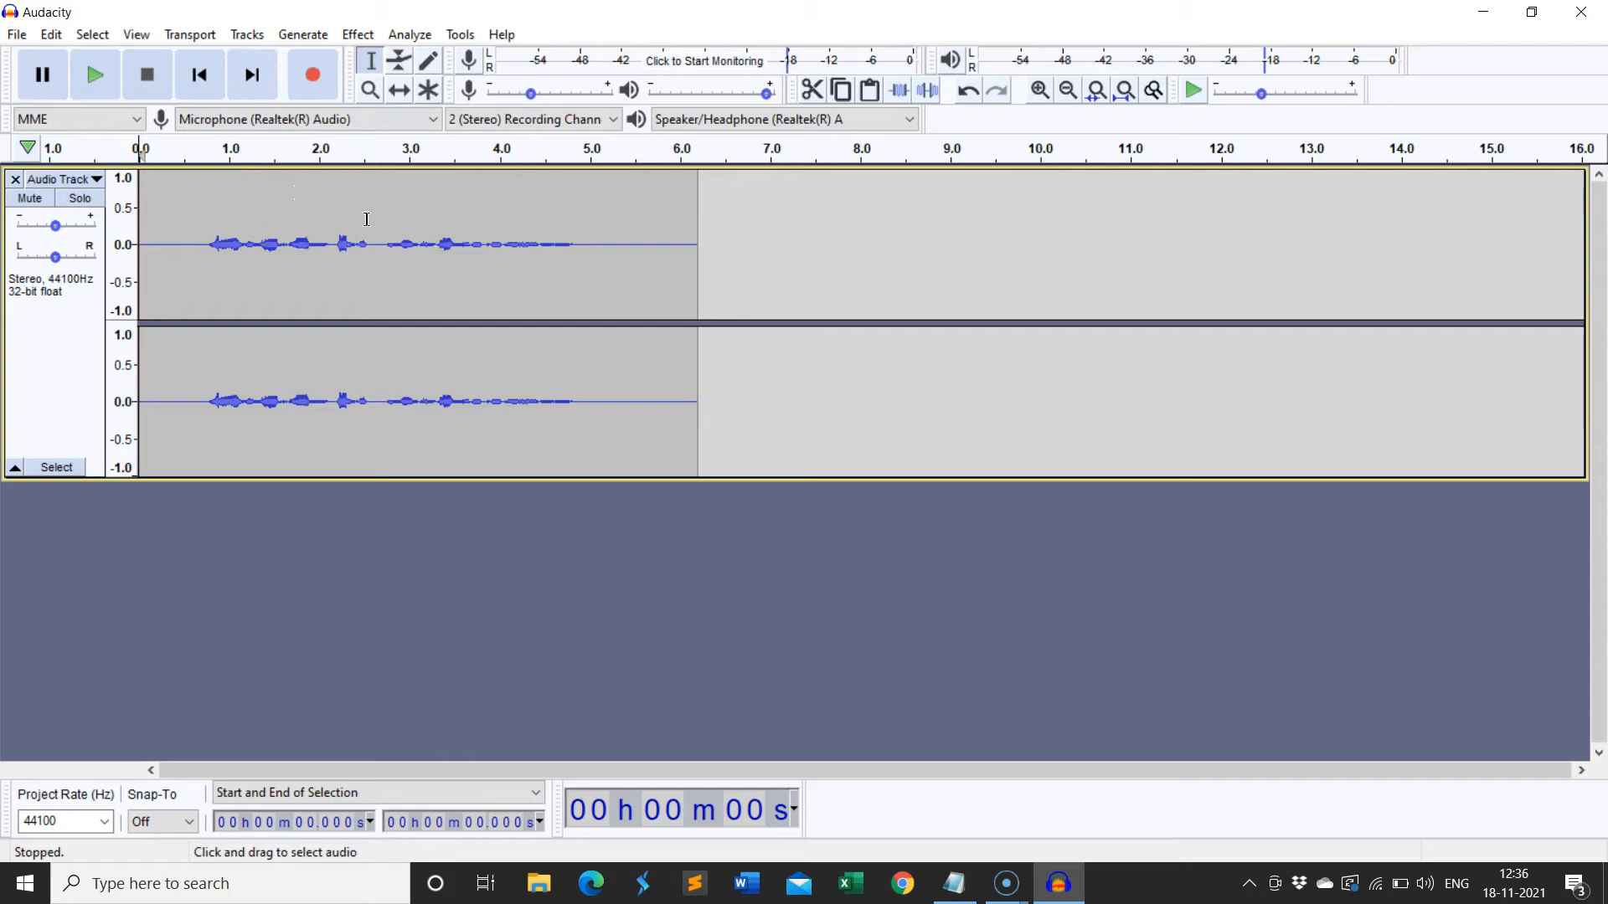
# Place the cursor mid-clip and skip to the track's start, place it mid-clip again and skip to the track's end
pyautogui.click(413, 261)
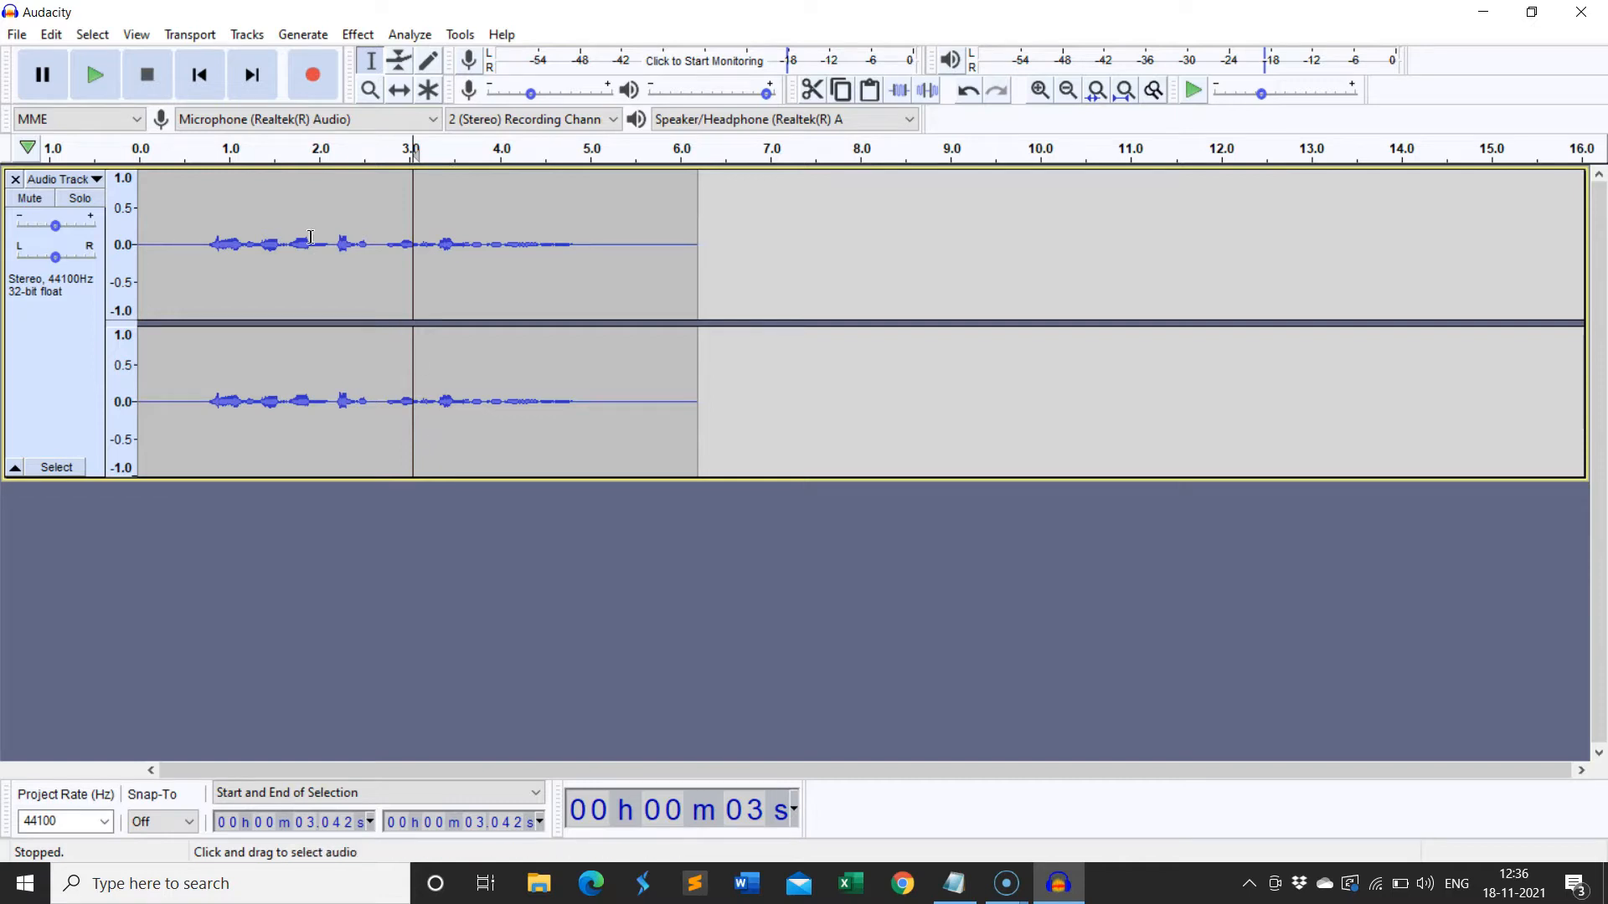
pyautogui.click(207, 75)
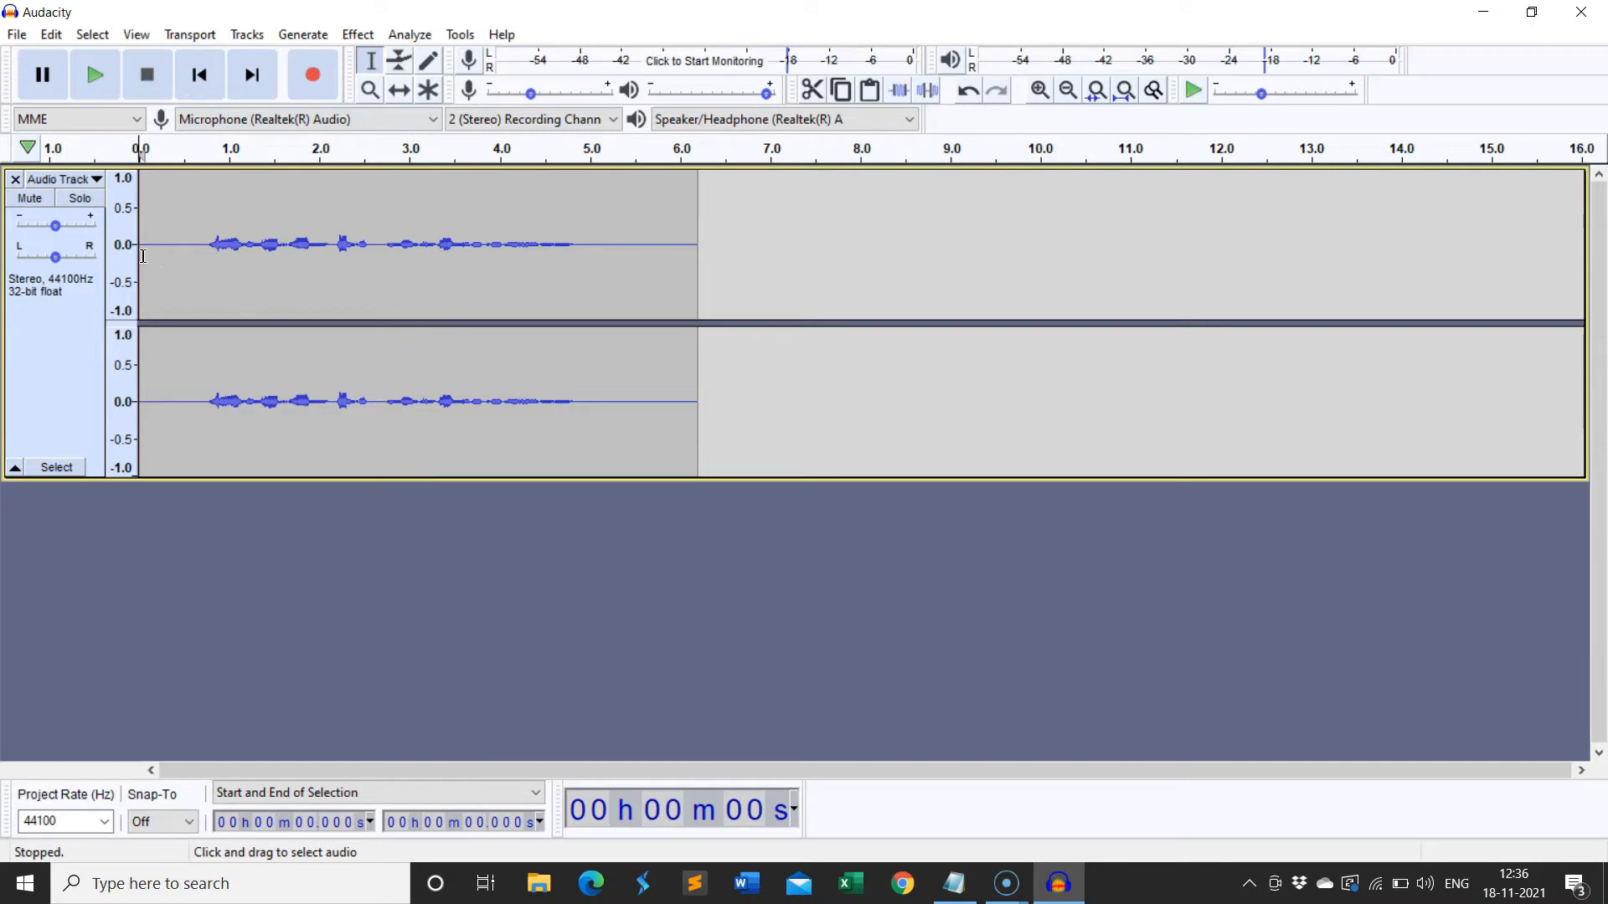
pyautogui.click(349, 224)
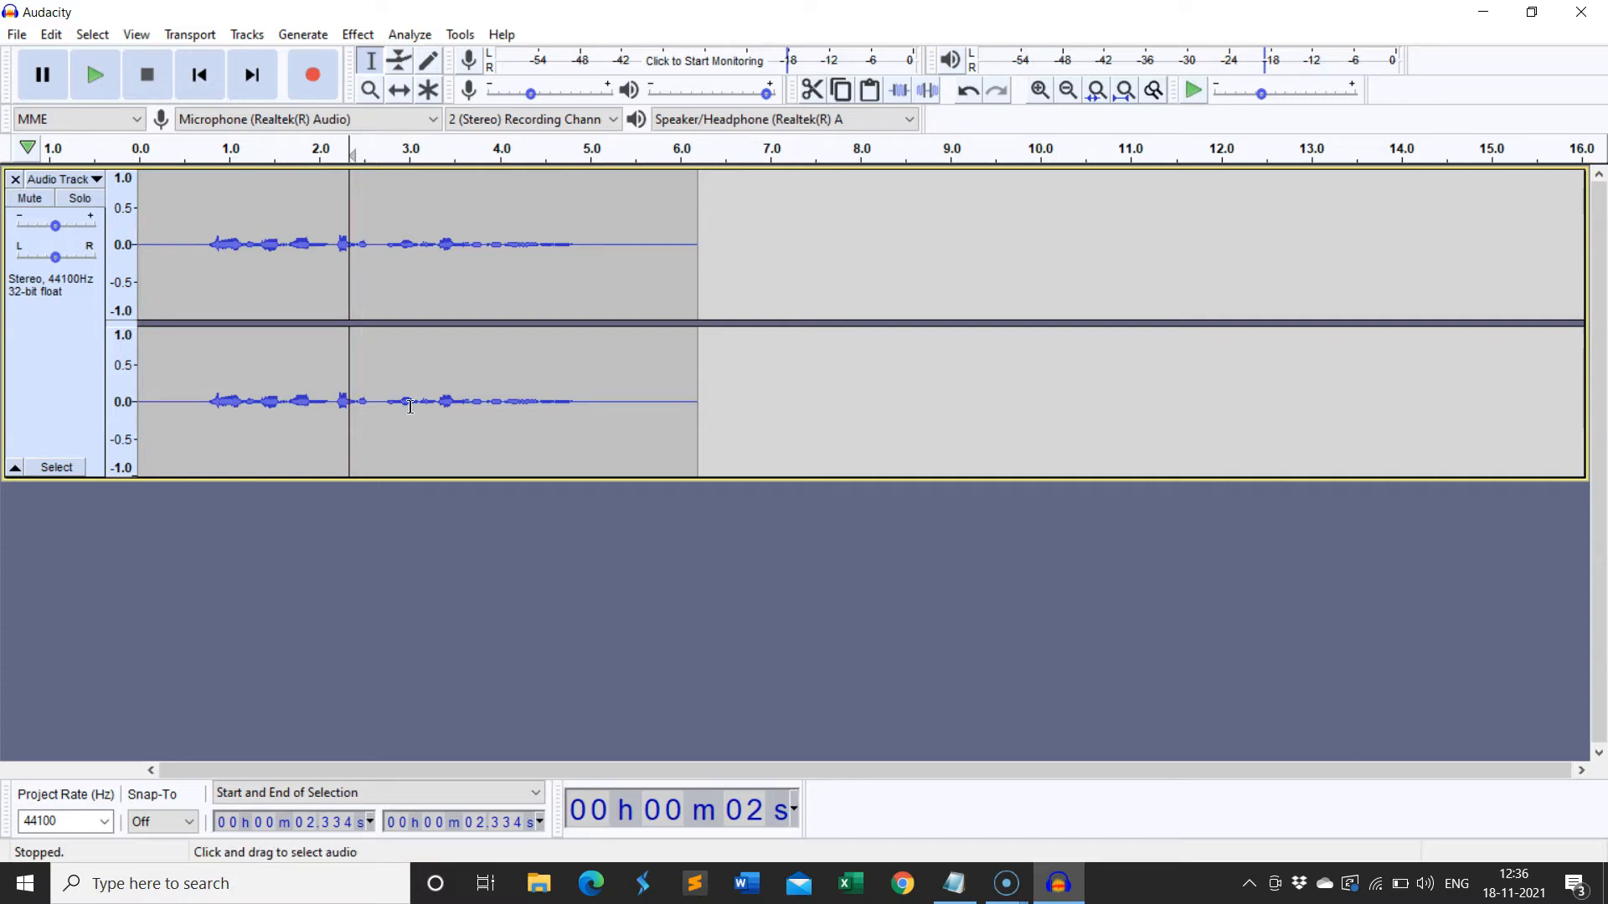
pyautogui.click(258, 94)
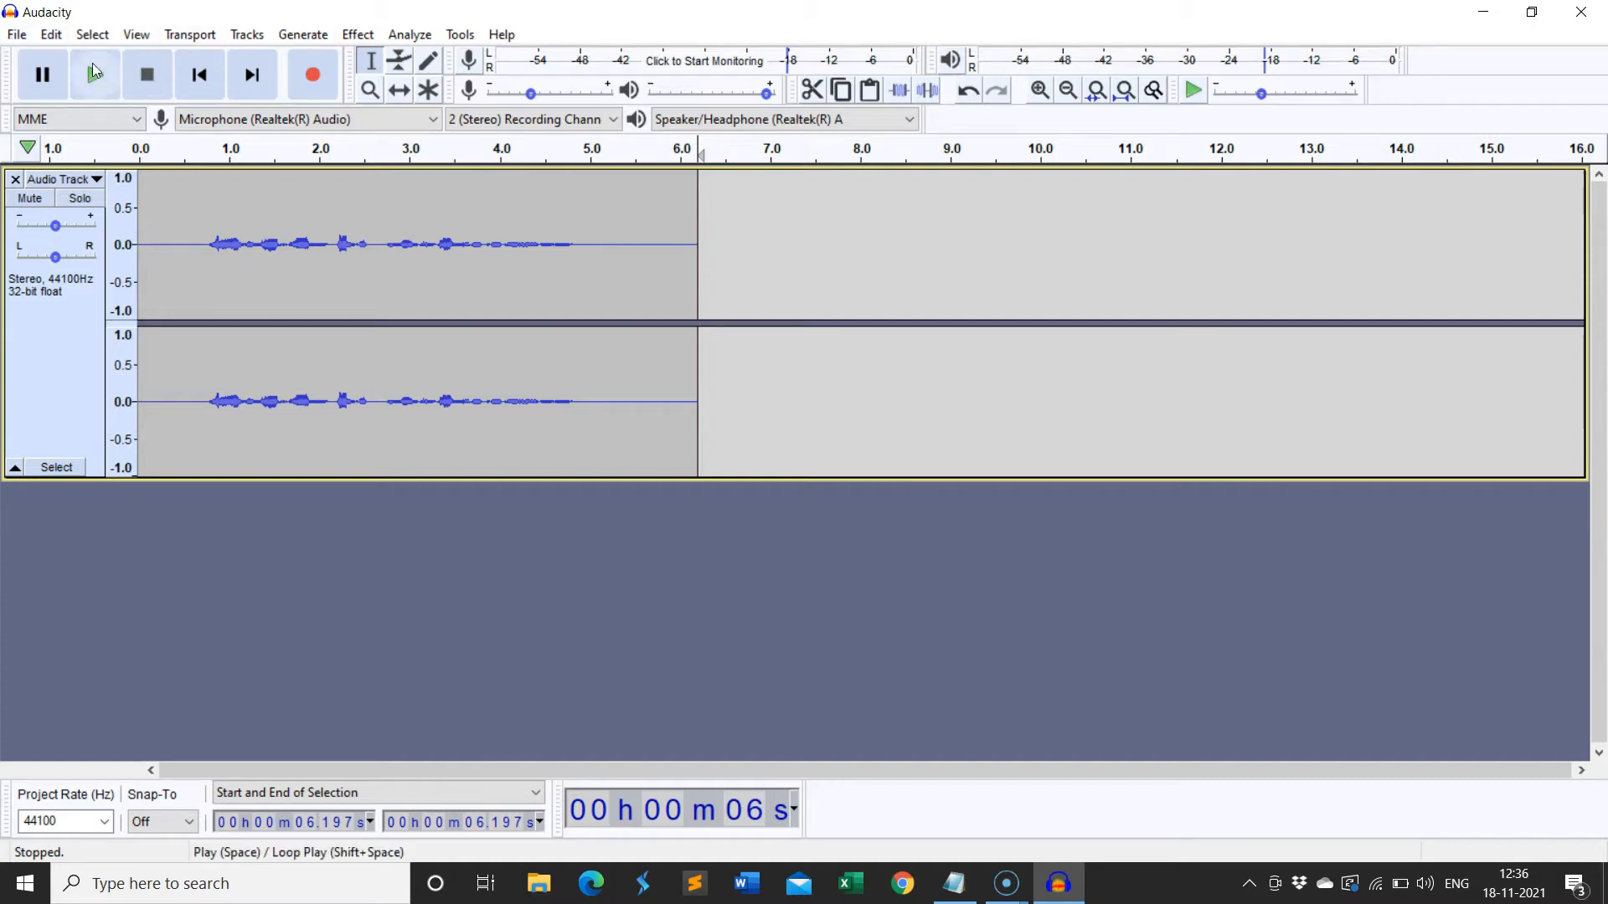
pyautogui.click(8, 39)
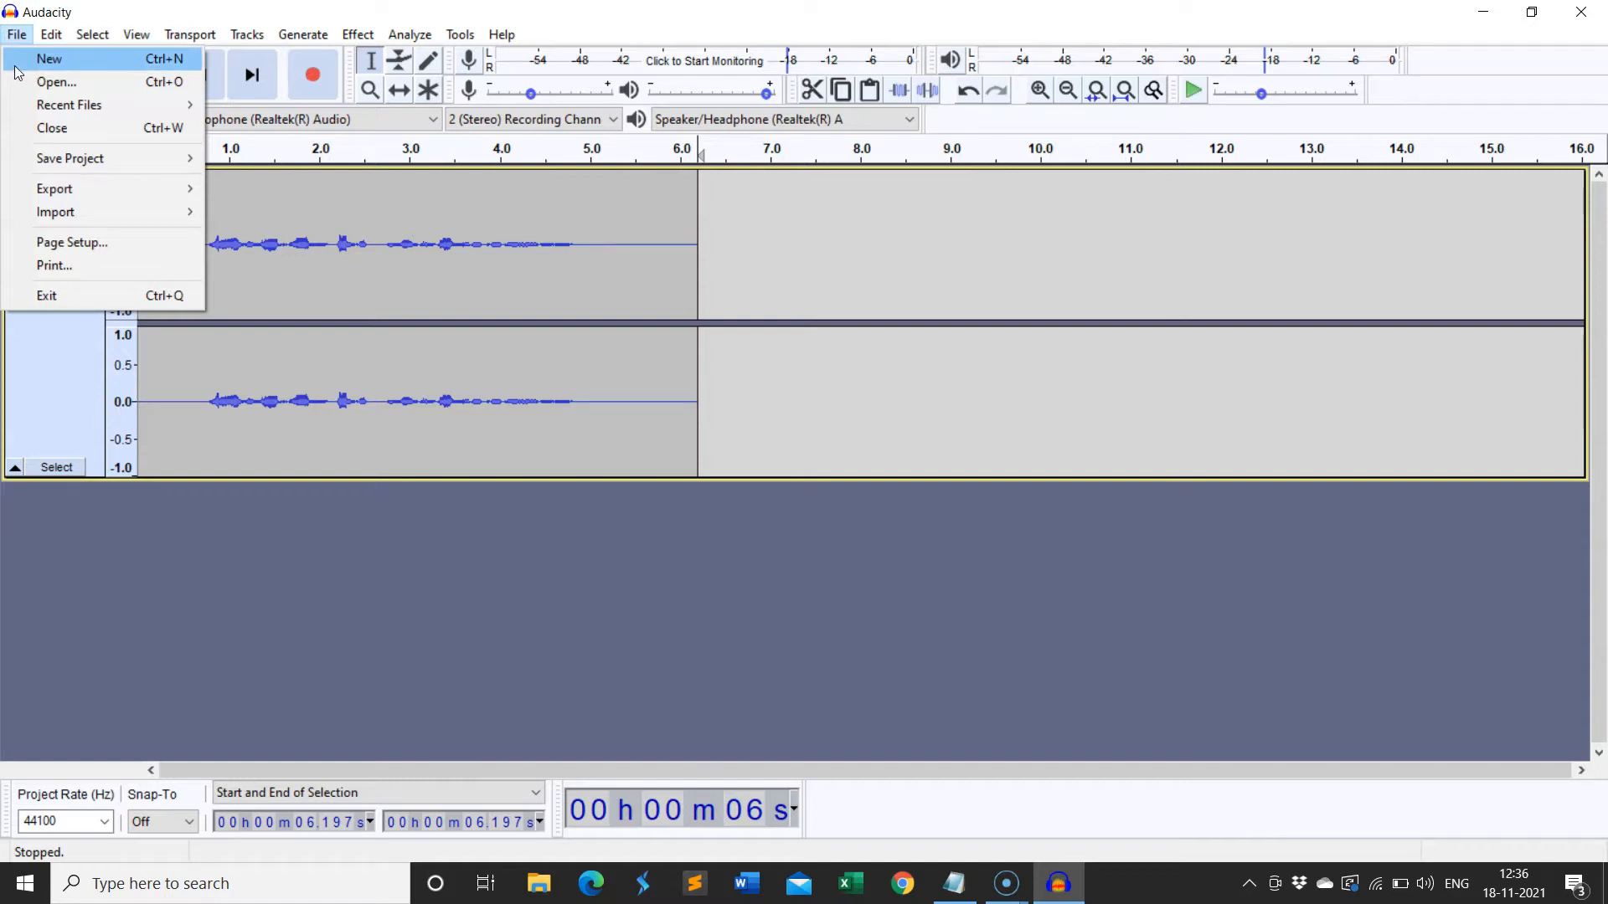
pyautogui.click(15, 69)
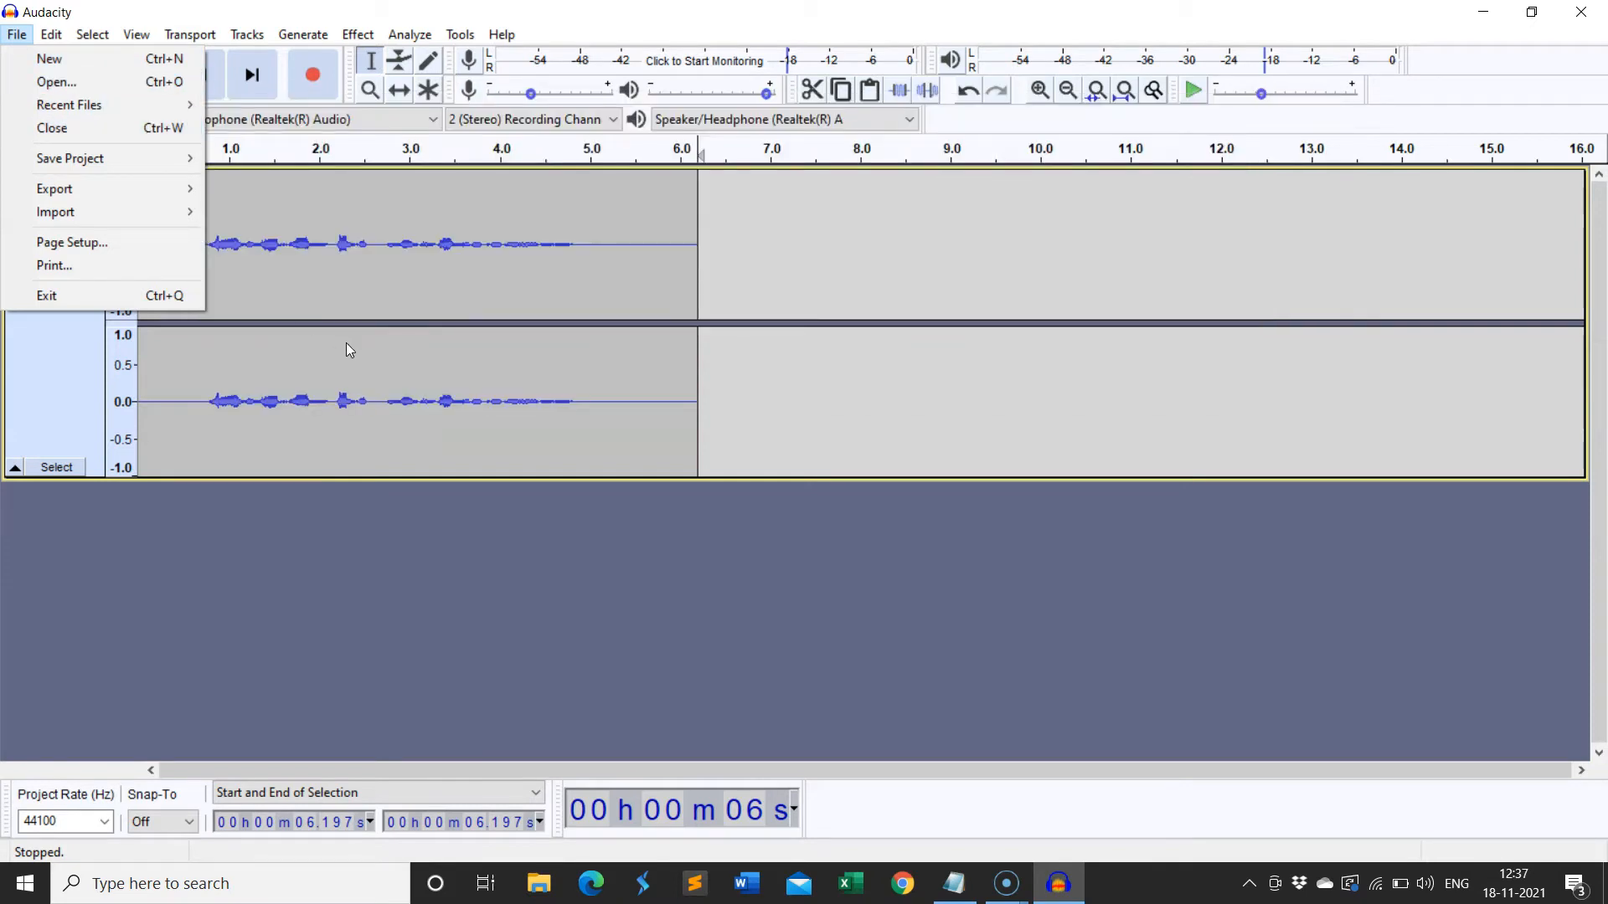
pyautogui.moveTo(55, 112)
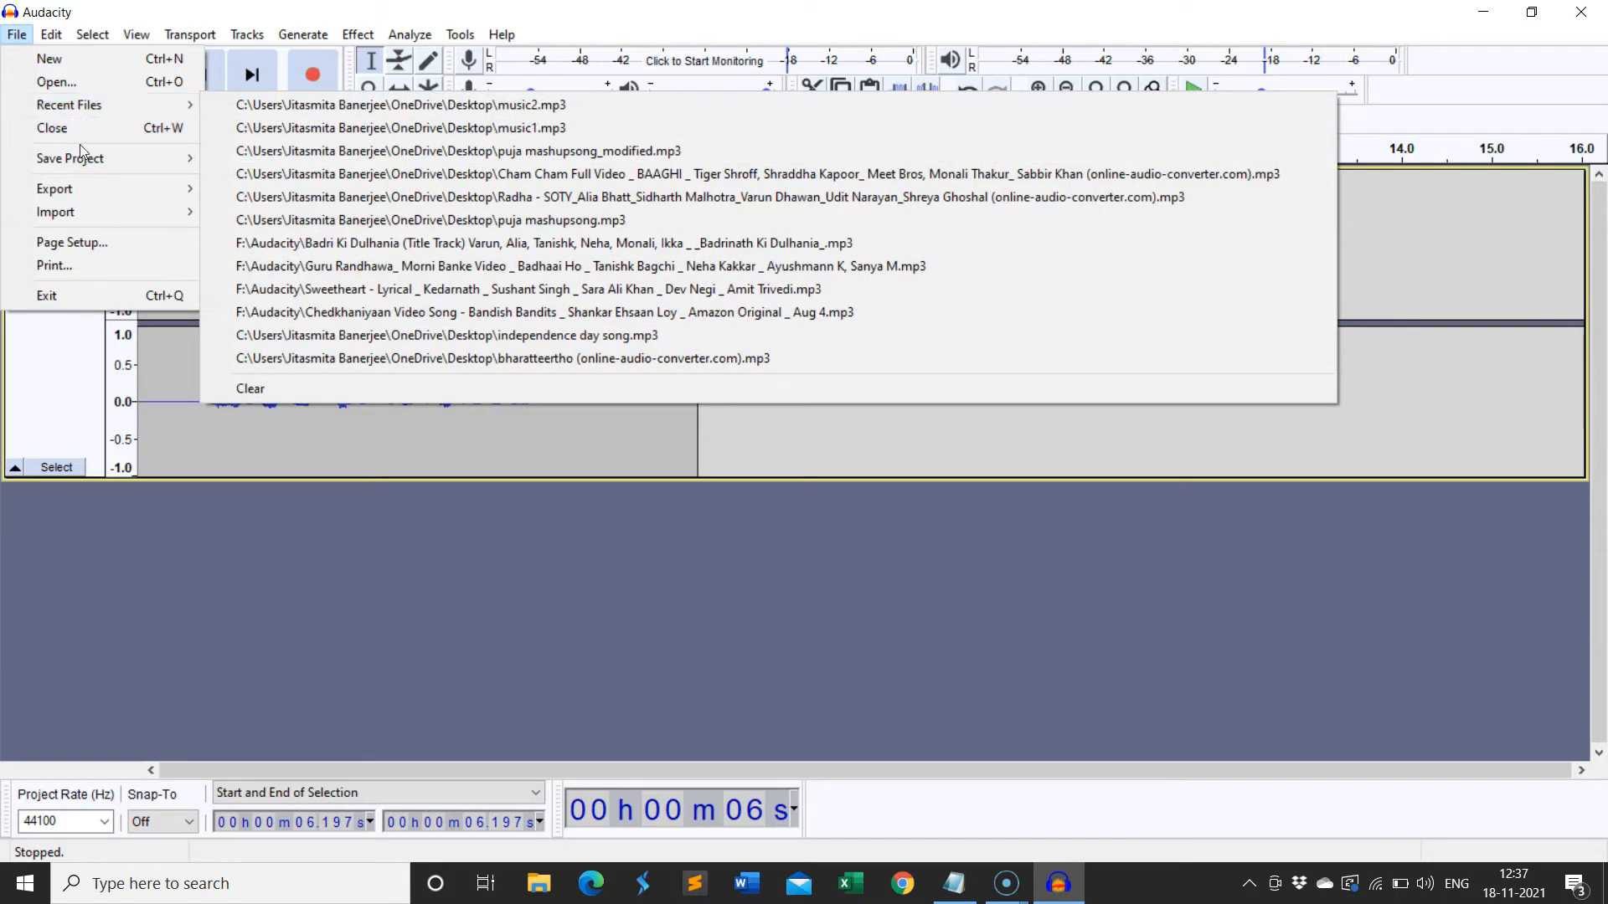
pyautogui.moveTo(81, 158)
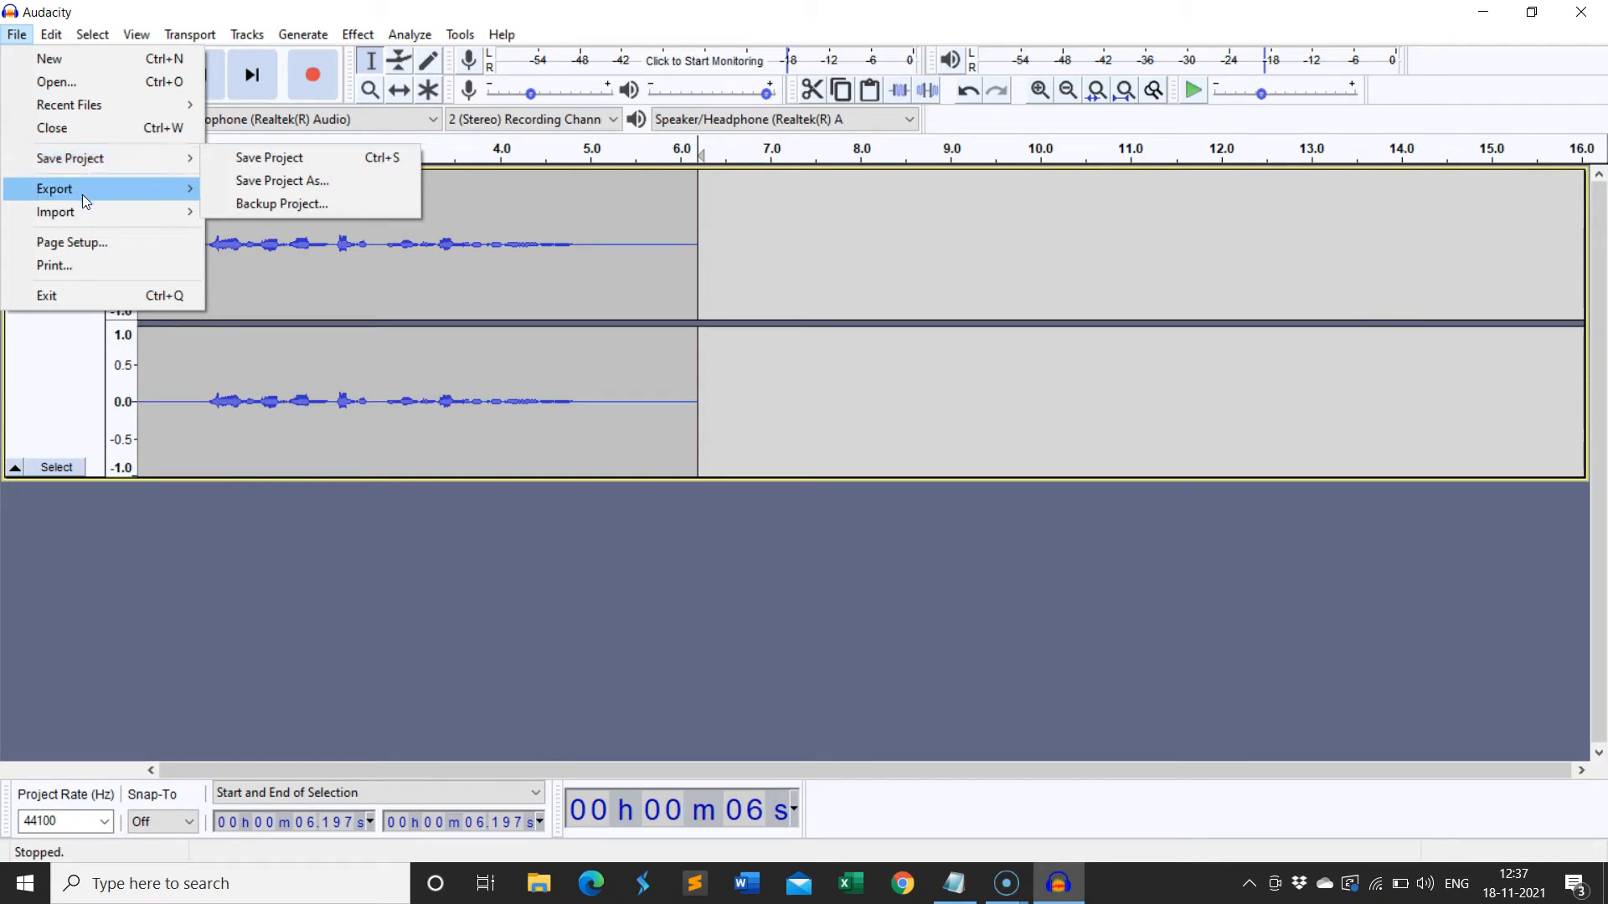
pyautogui.moveTo(80, 211)
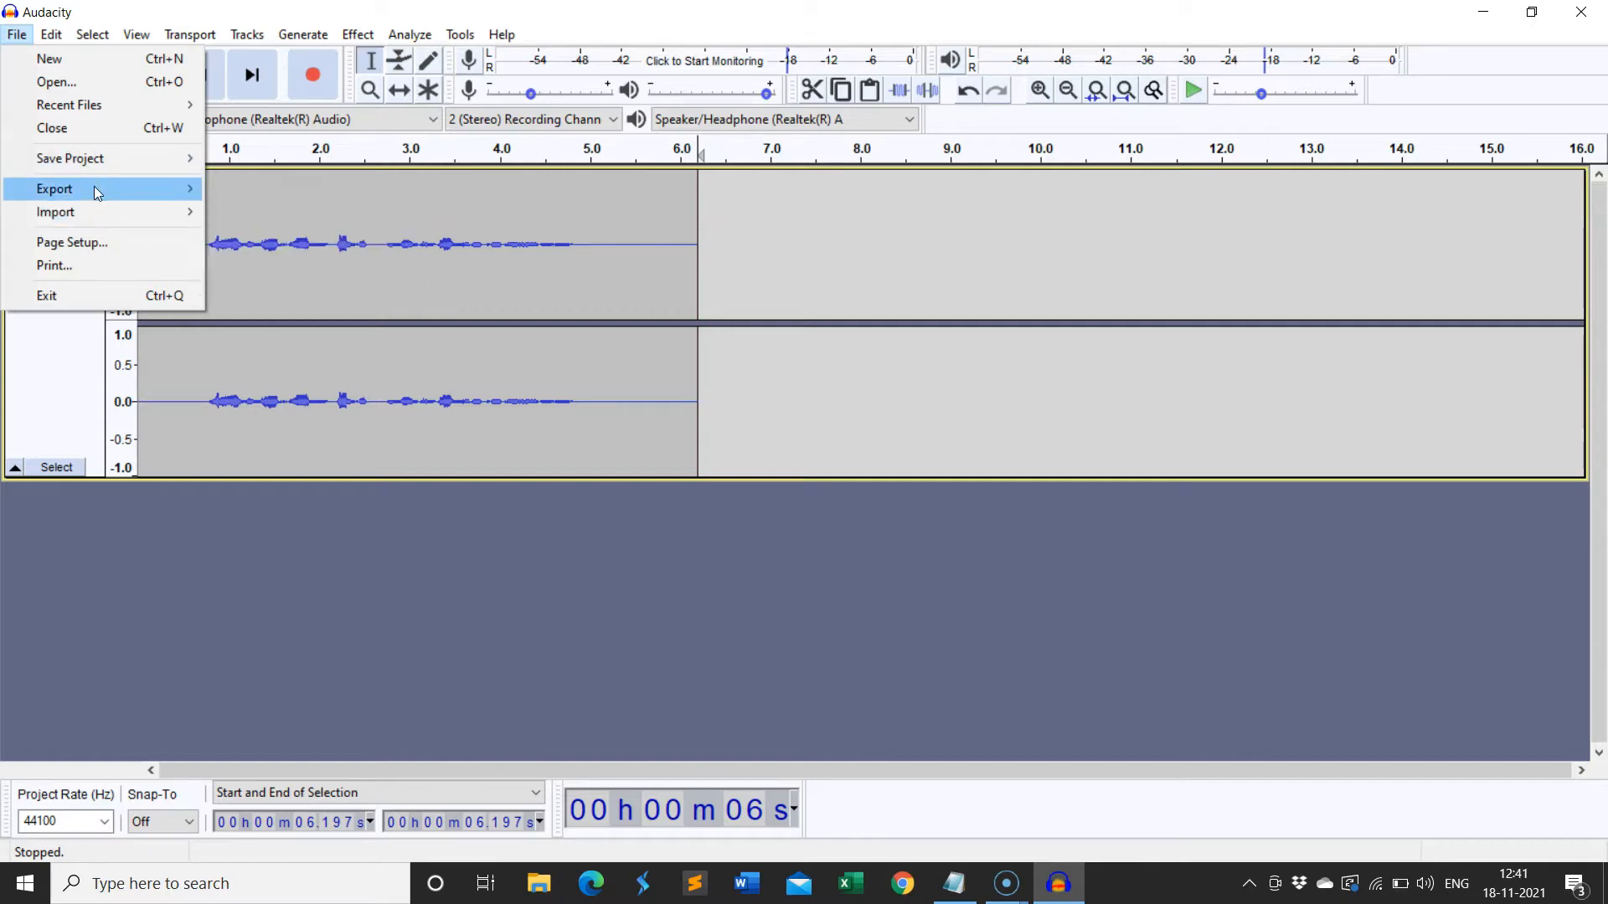
pyautogui.moveTo(98, 193)
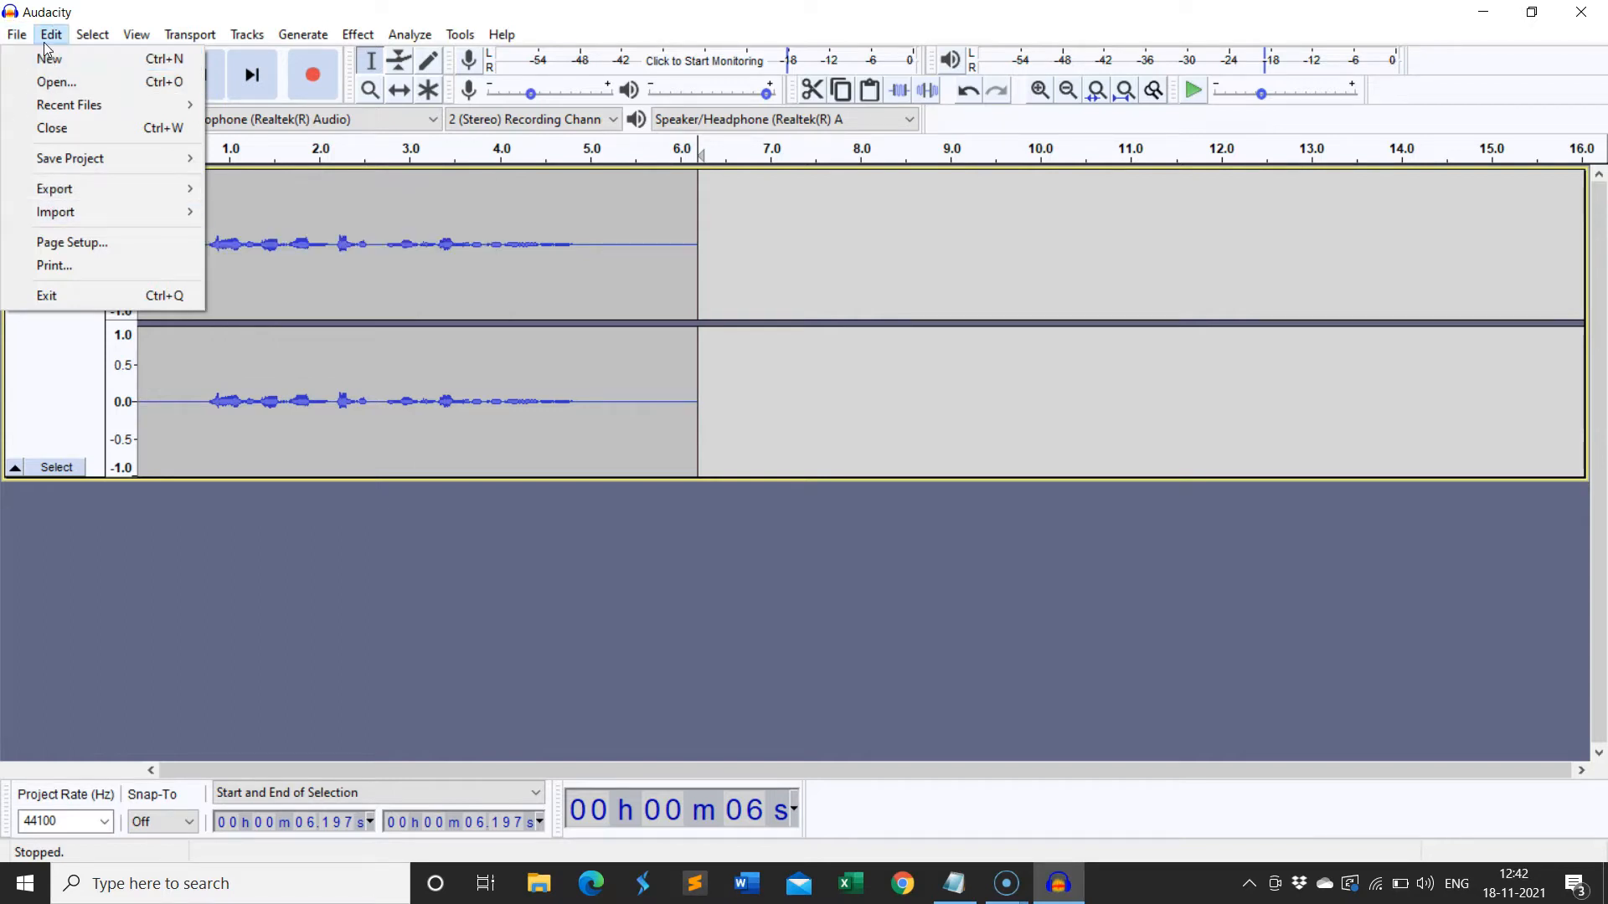
pyautogui.moveTo(52, 37)
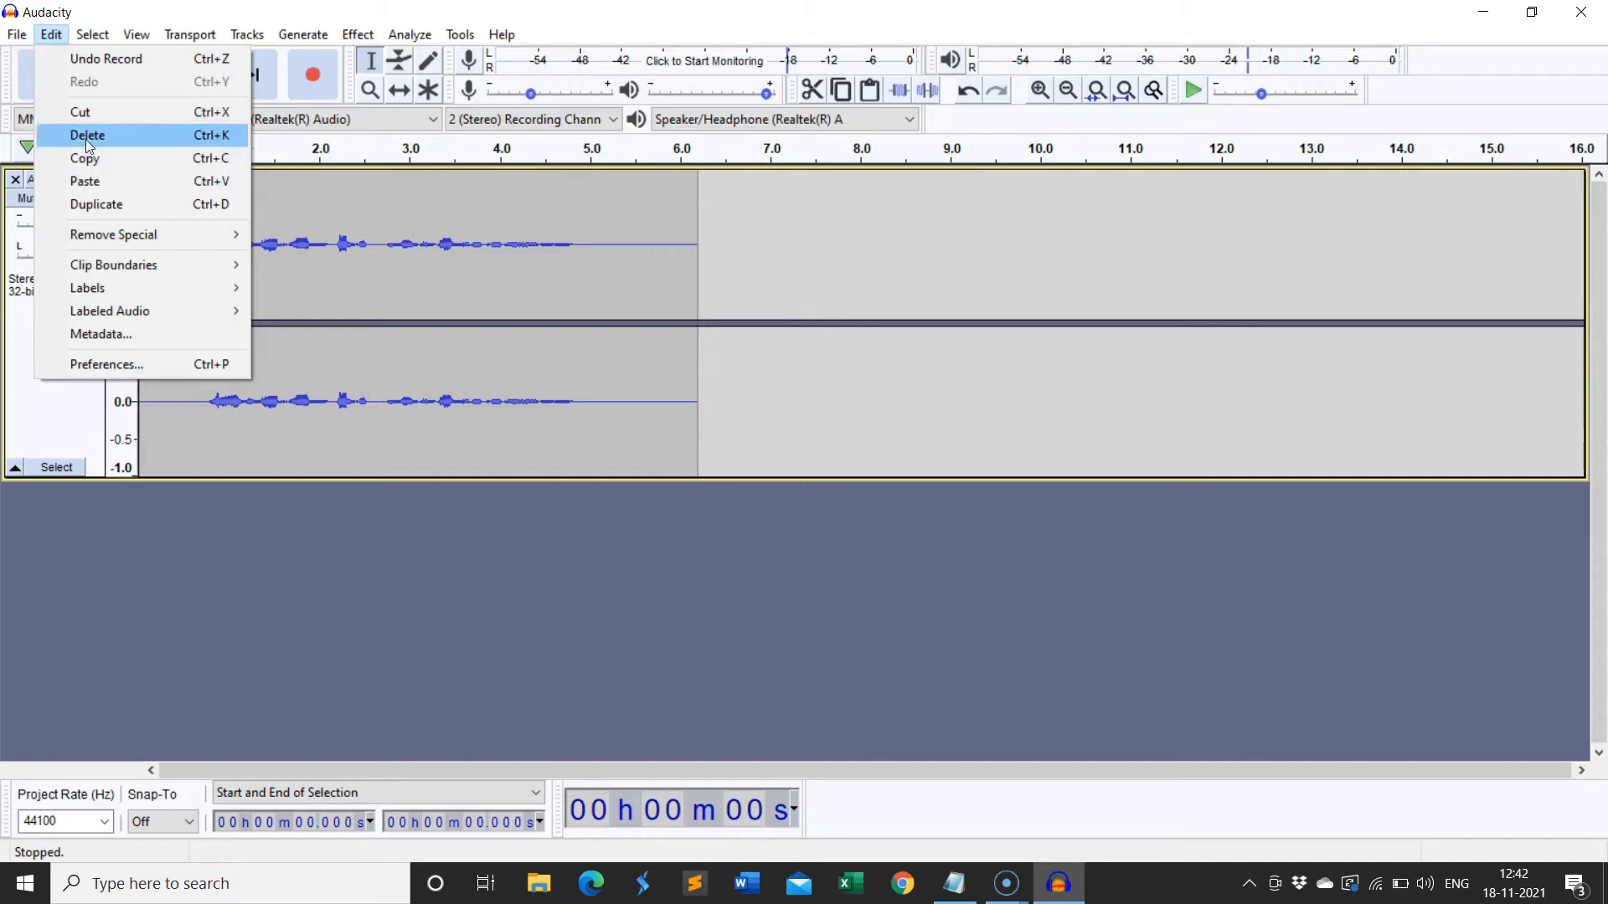
pyautogui.click(122, 7)
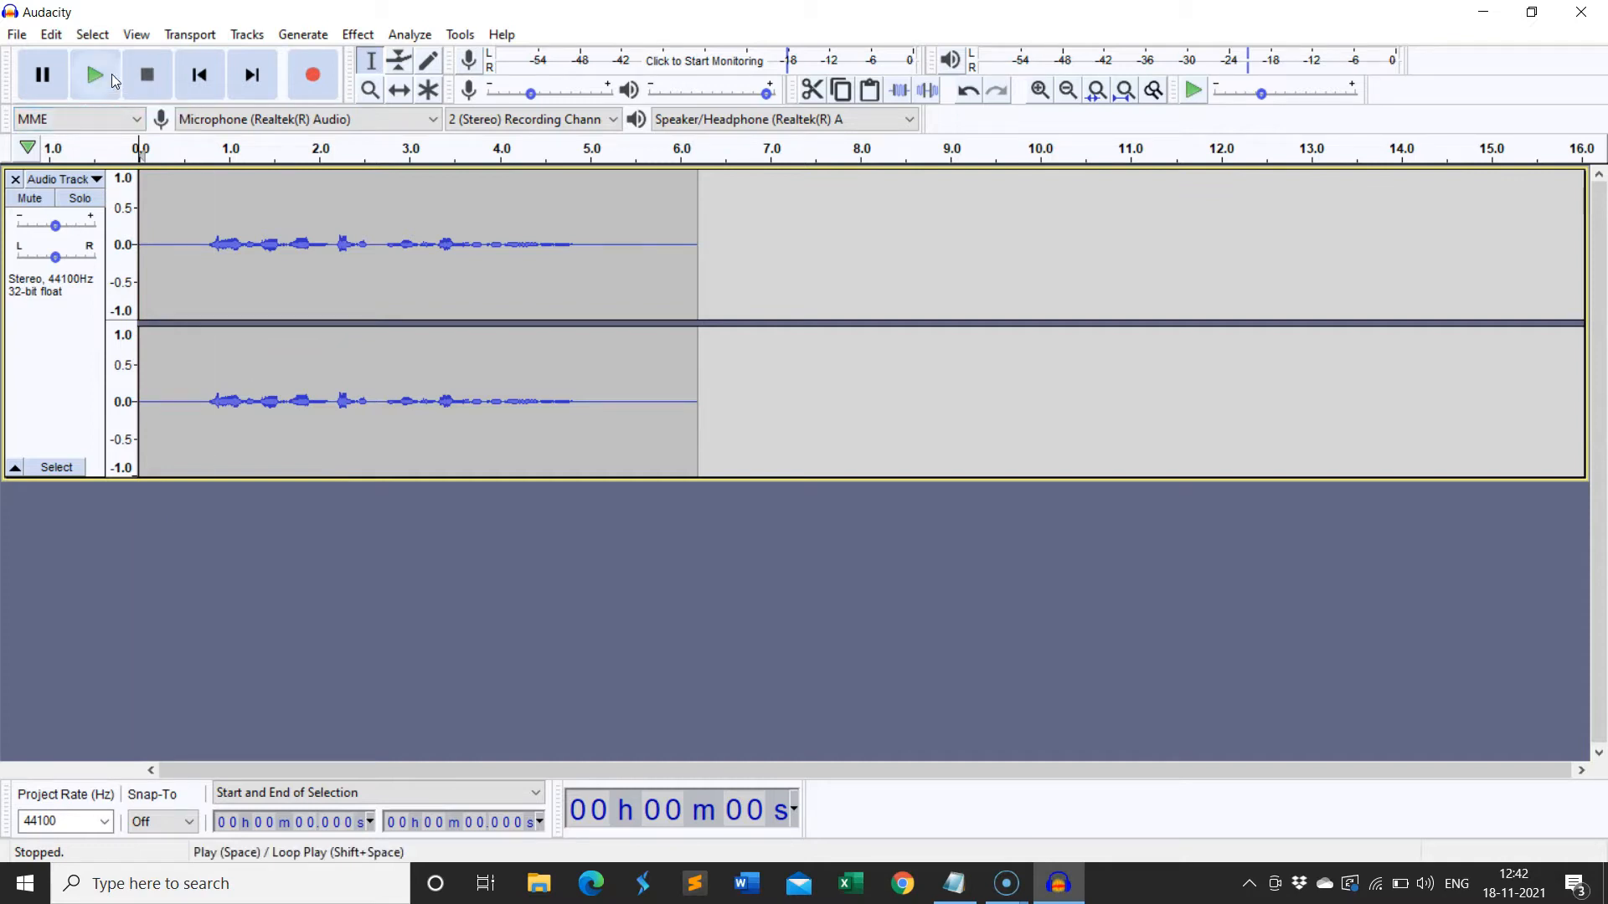
# Play back the recording, and delete the silent opening from 0 to about 0.73 s
pyautogui.click(94, 77)
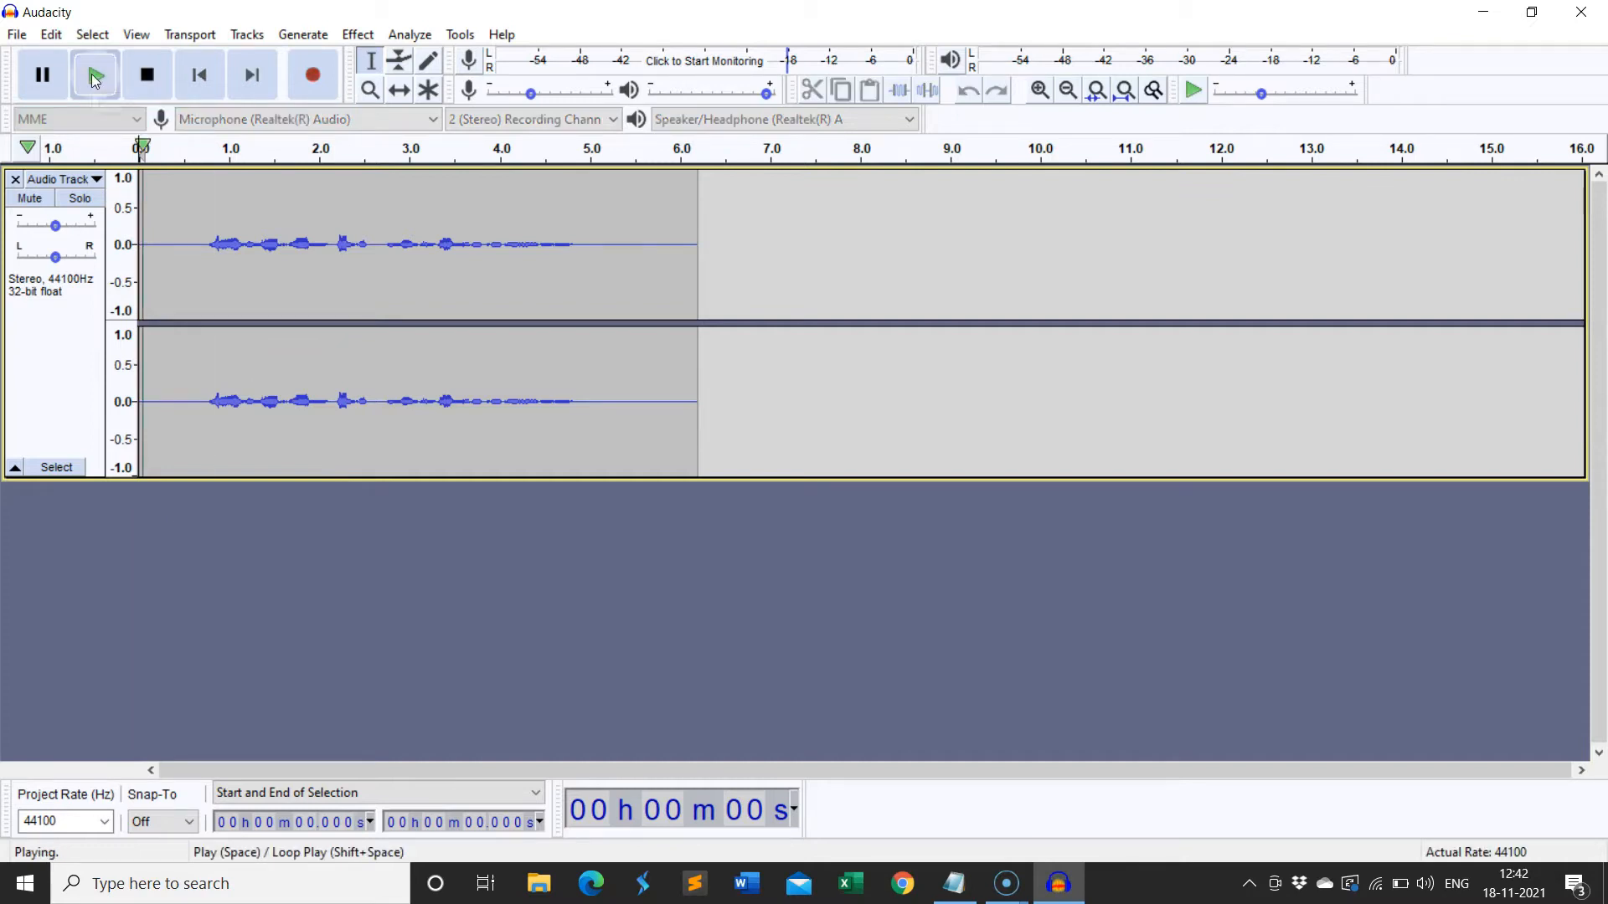
pyautogui.click(145, 73)
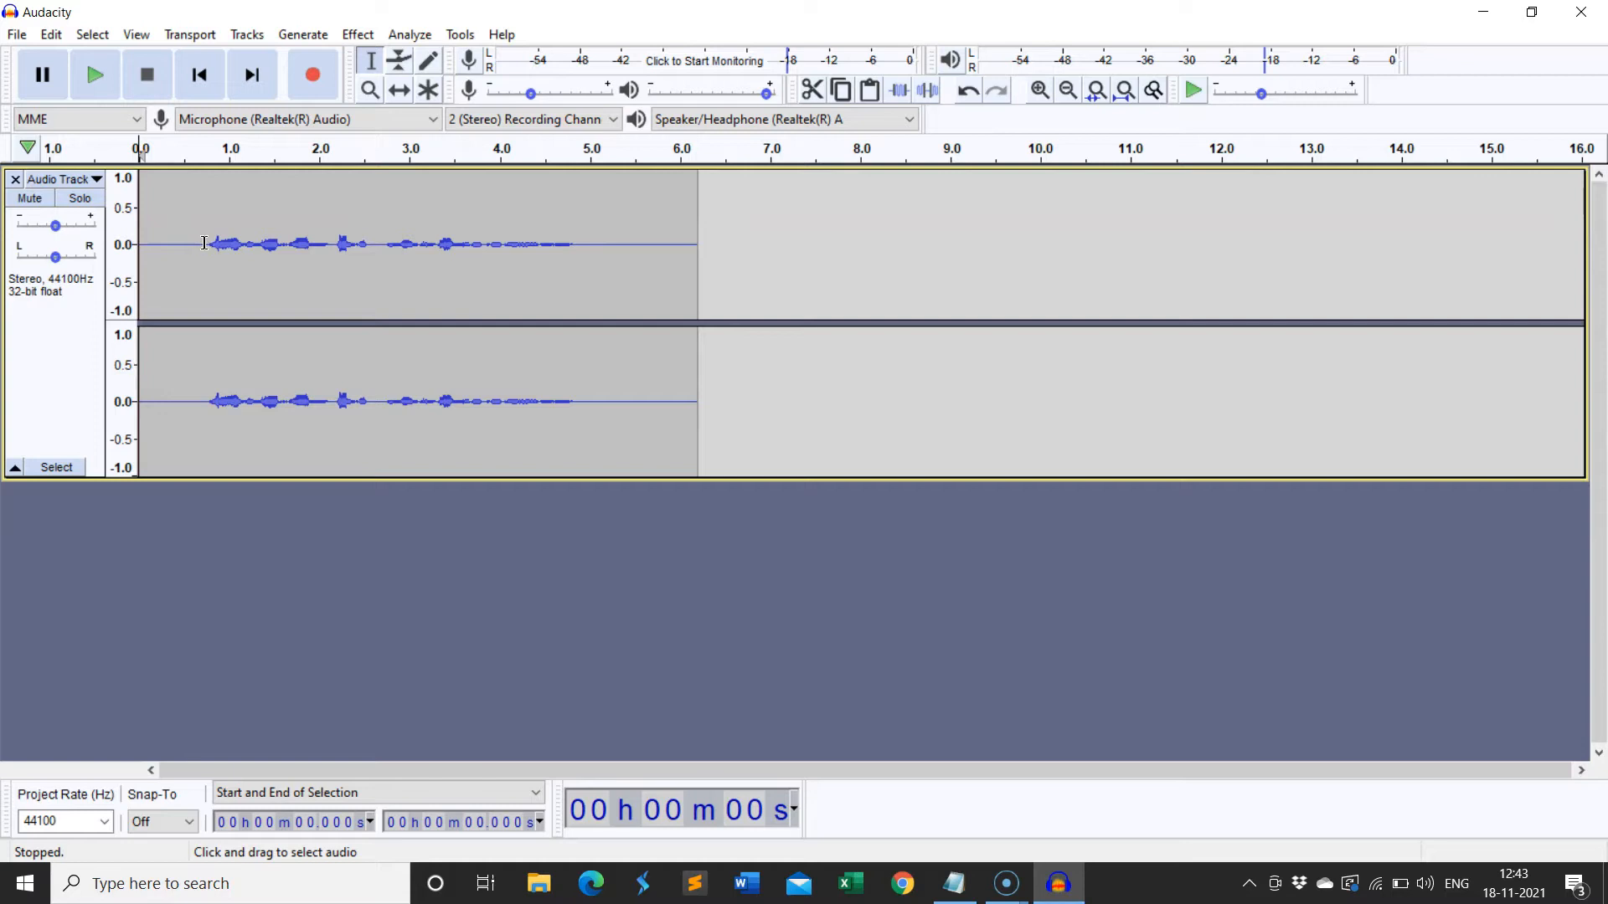
pyautogui.moveTo(203, 243); pyautogui.dragTo(136, 402)
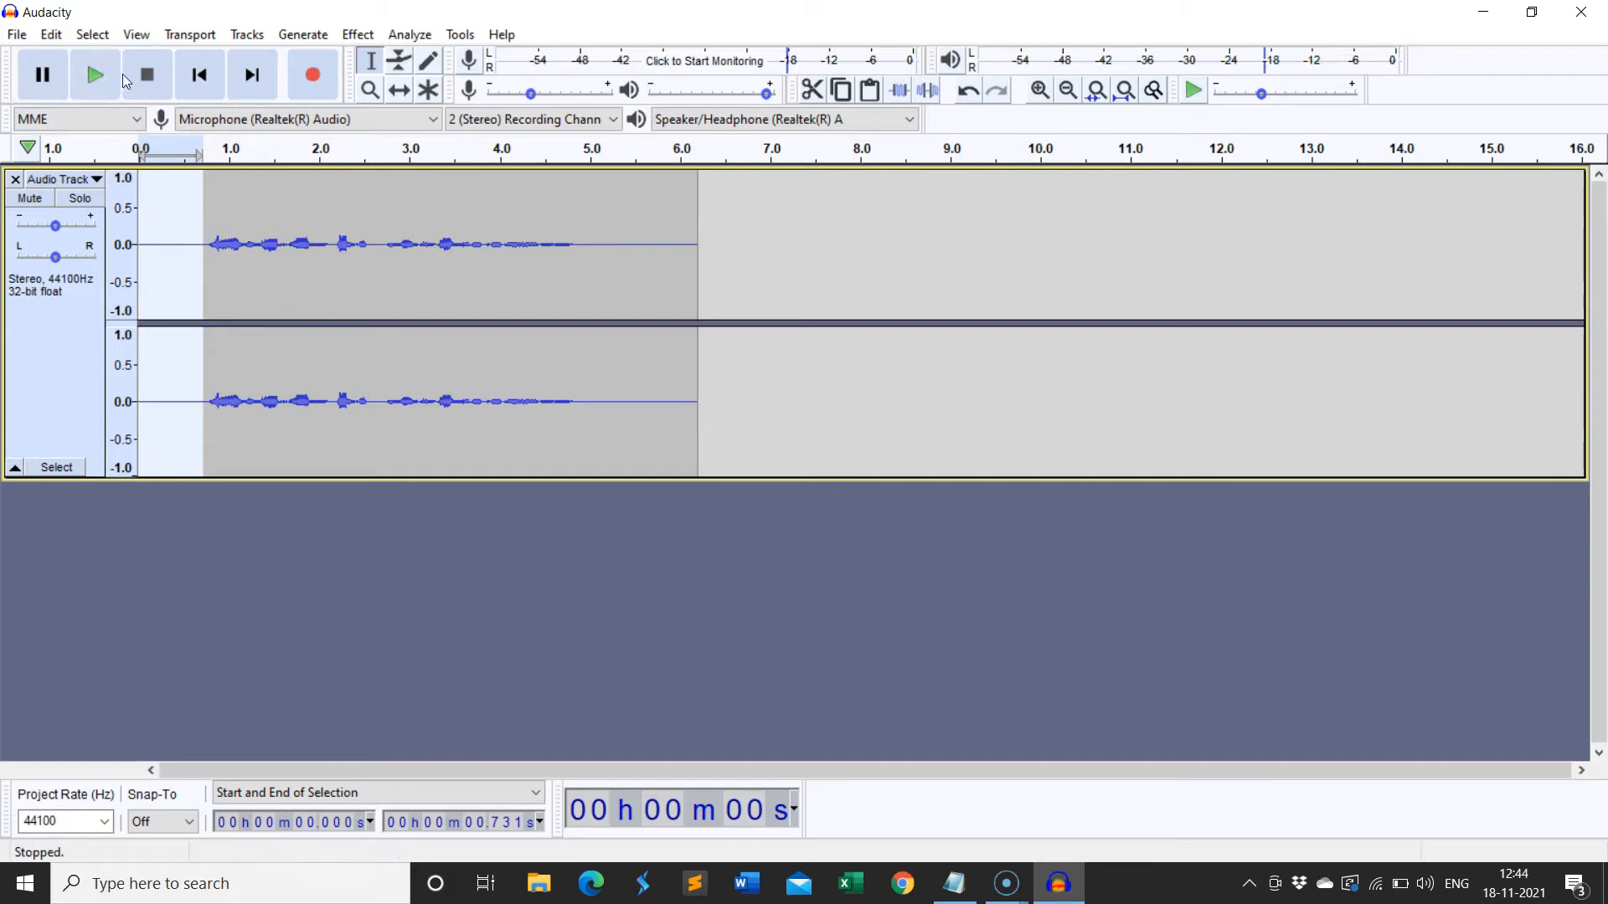
pyautogui.click(97, 75)
pyautogui.click(55, 35)
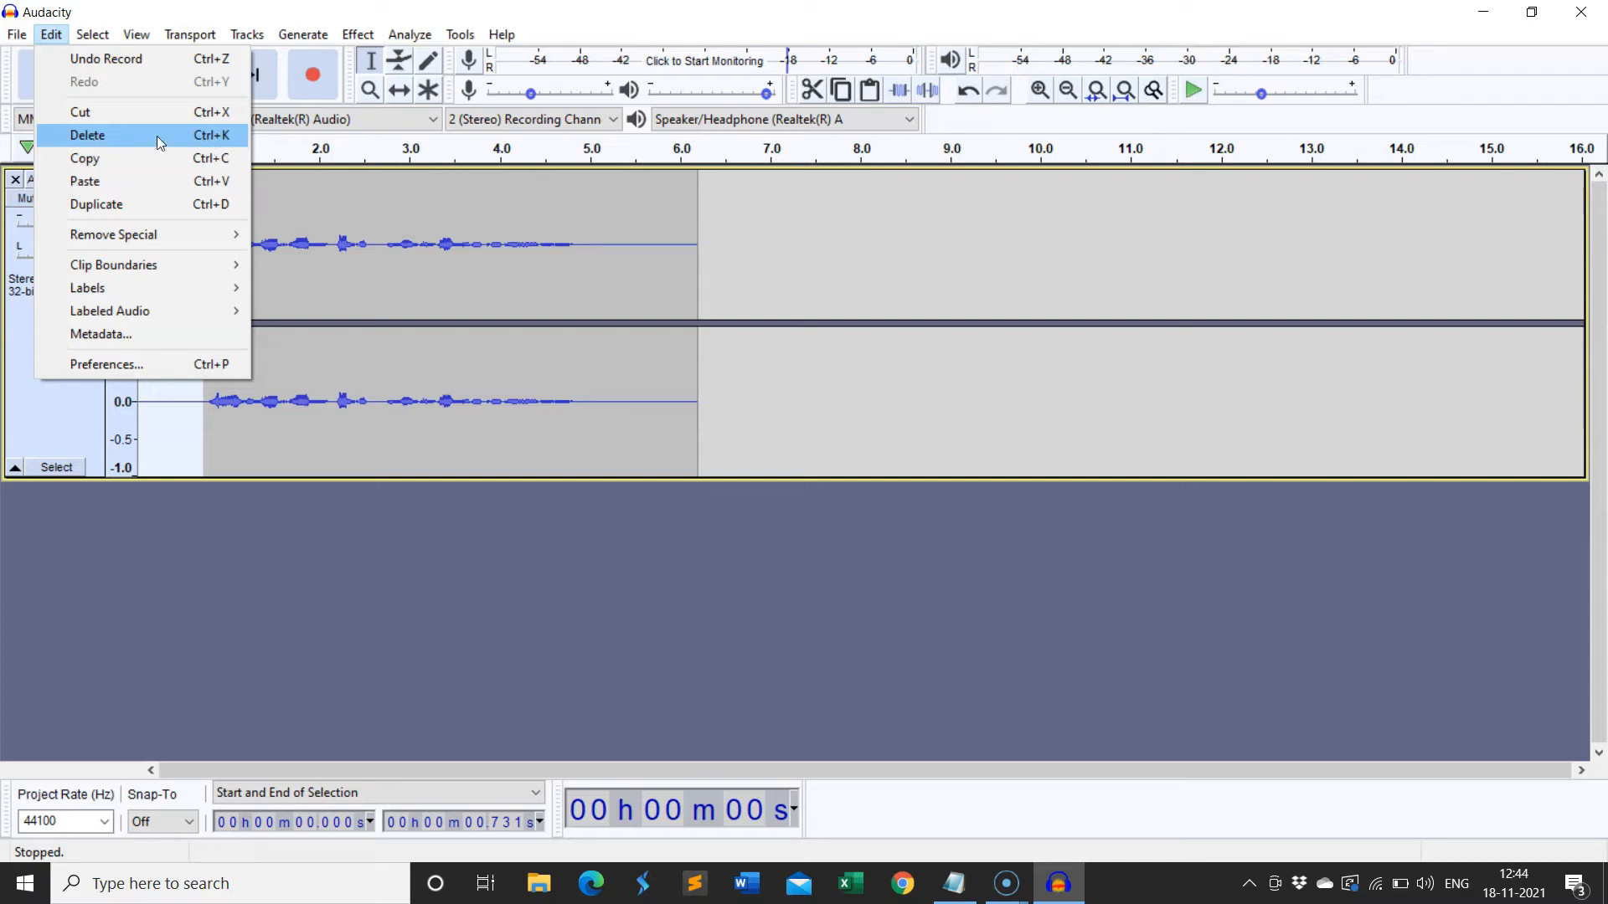
pyautogui.click(94, 136)
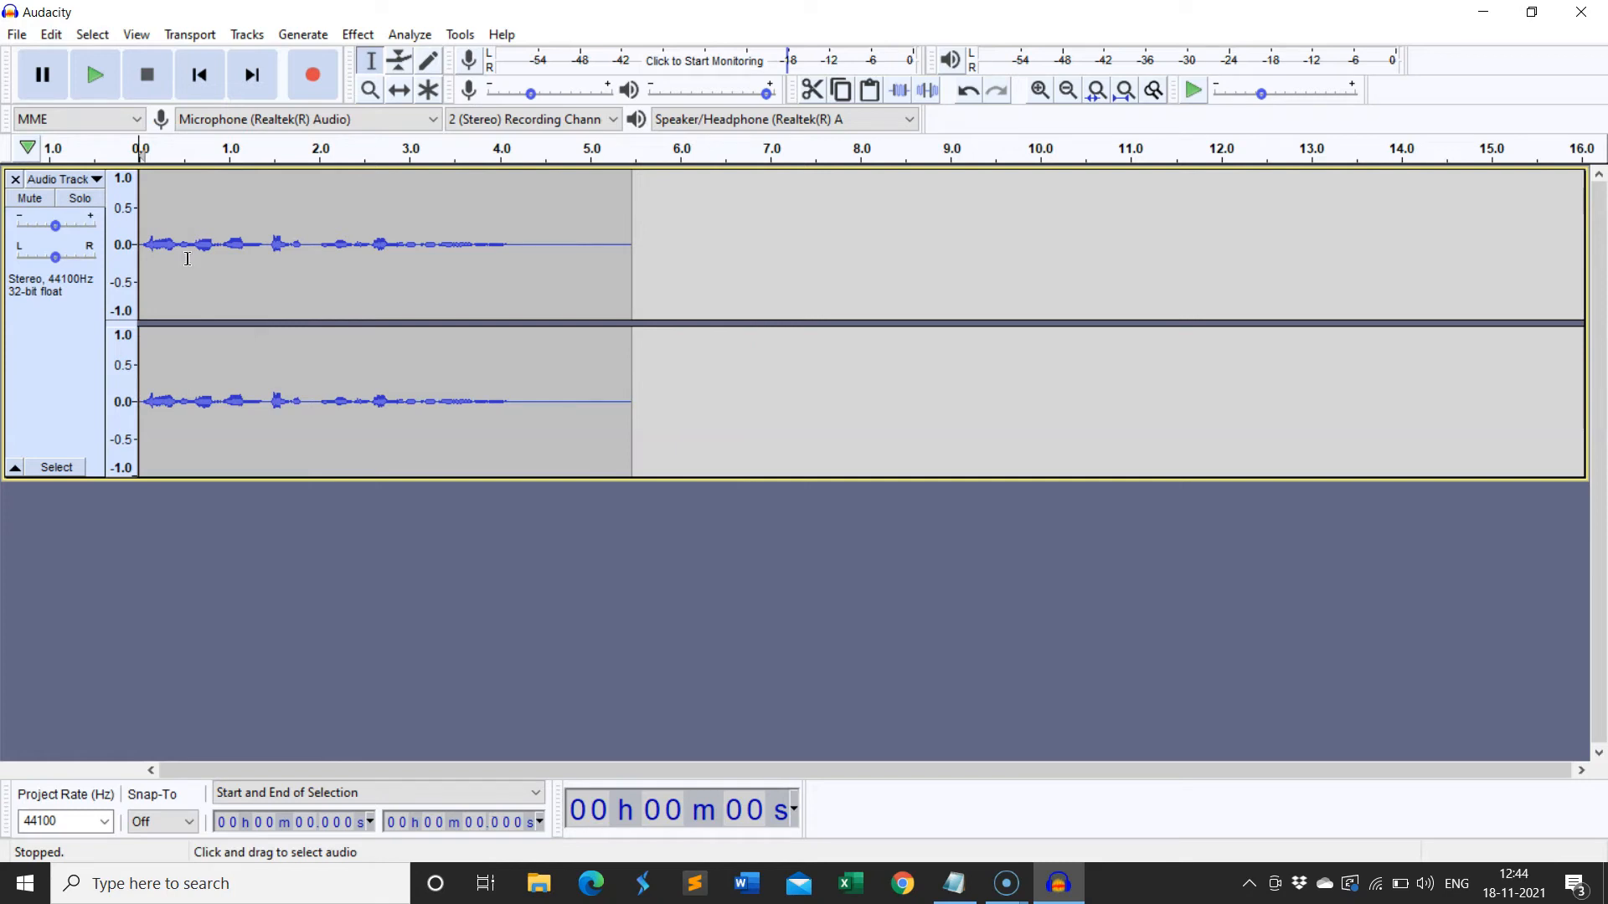
# Play back the trimmed recording and undo the deletion of the silent opening
pyautogui.click(99, 92)
pyautogui.click(146, 75)
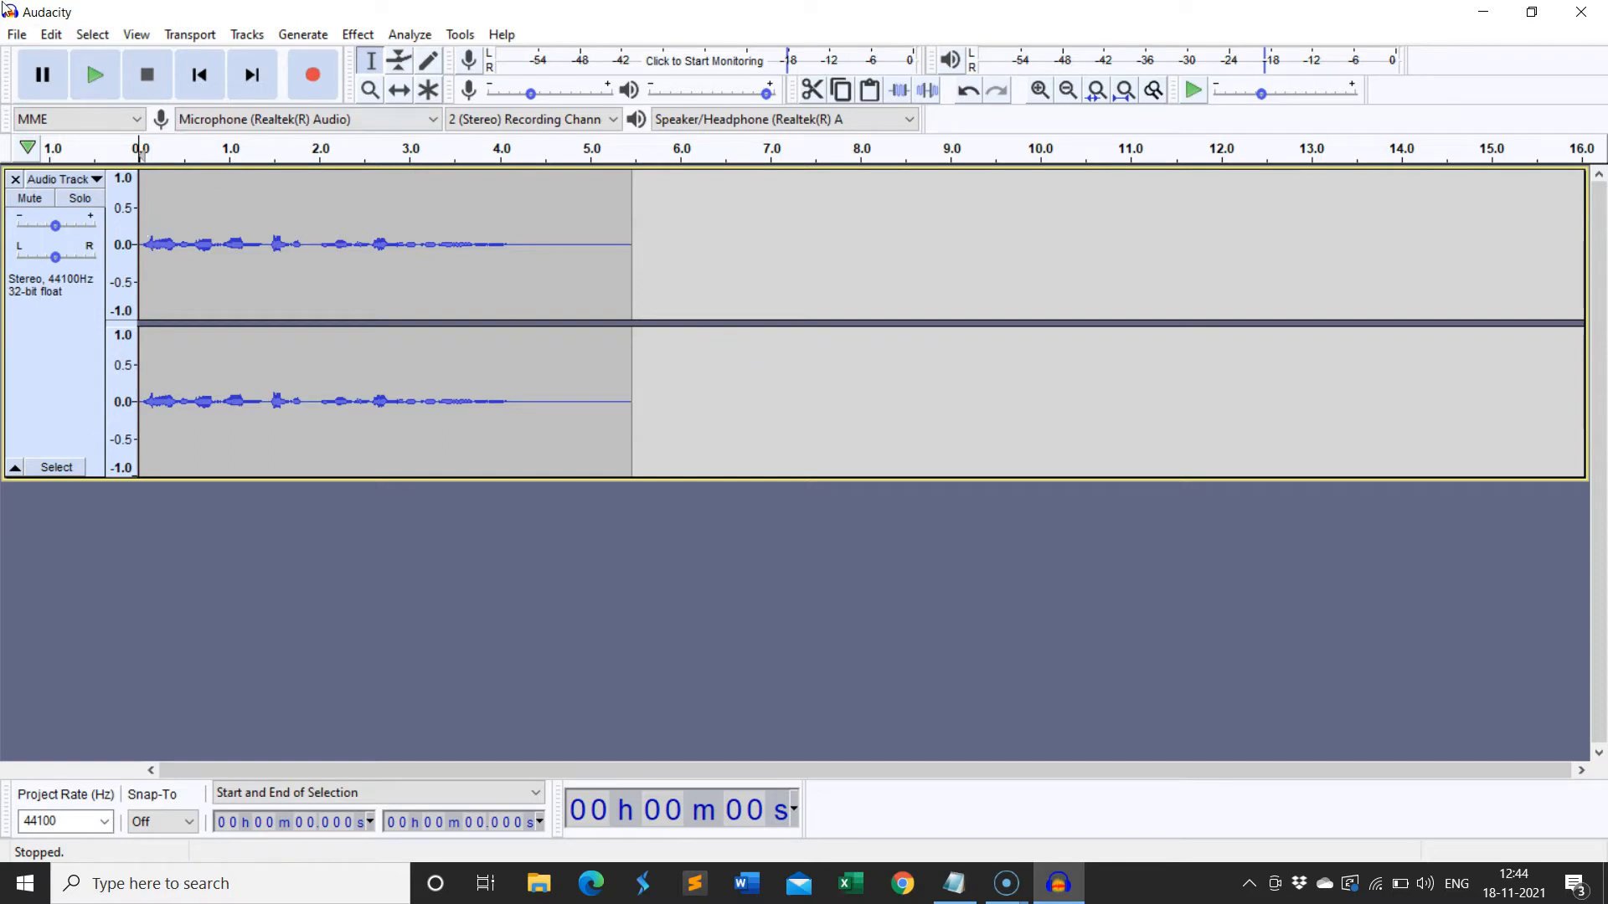
pyautogui.click(66, 37)
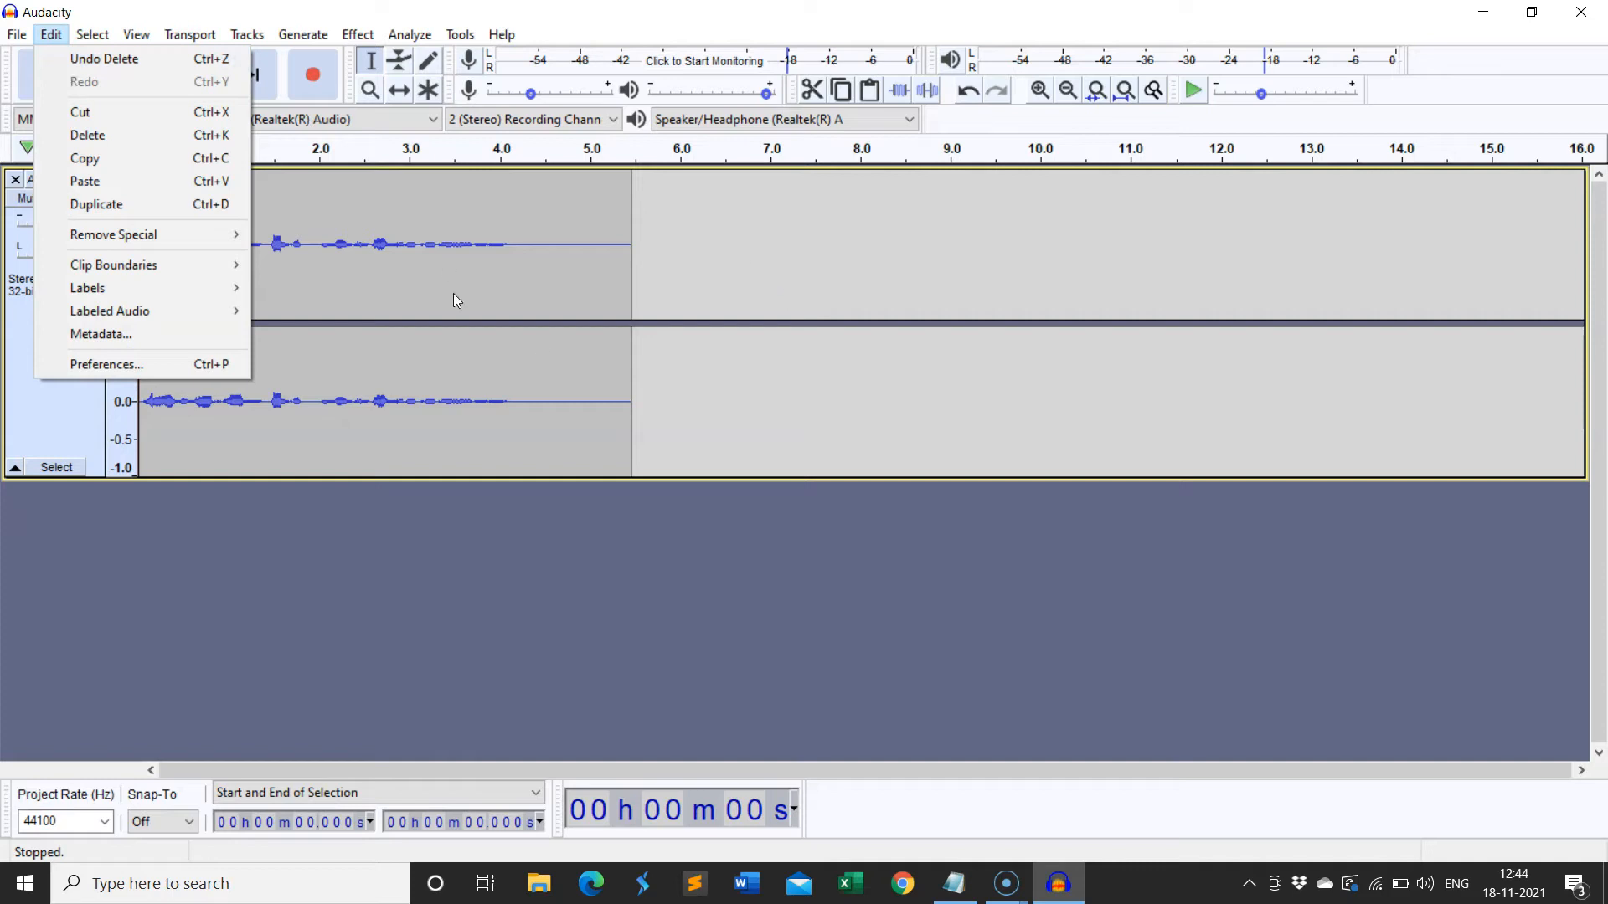
pyautogui.click(411, 524)
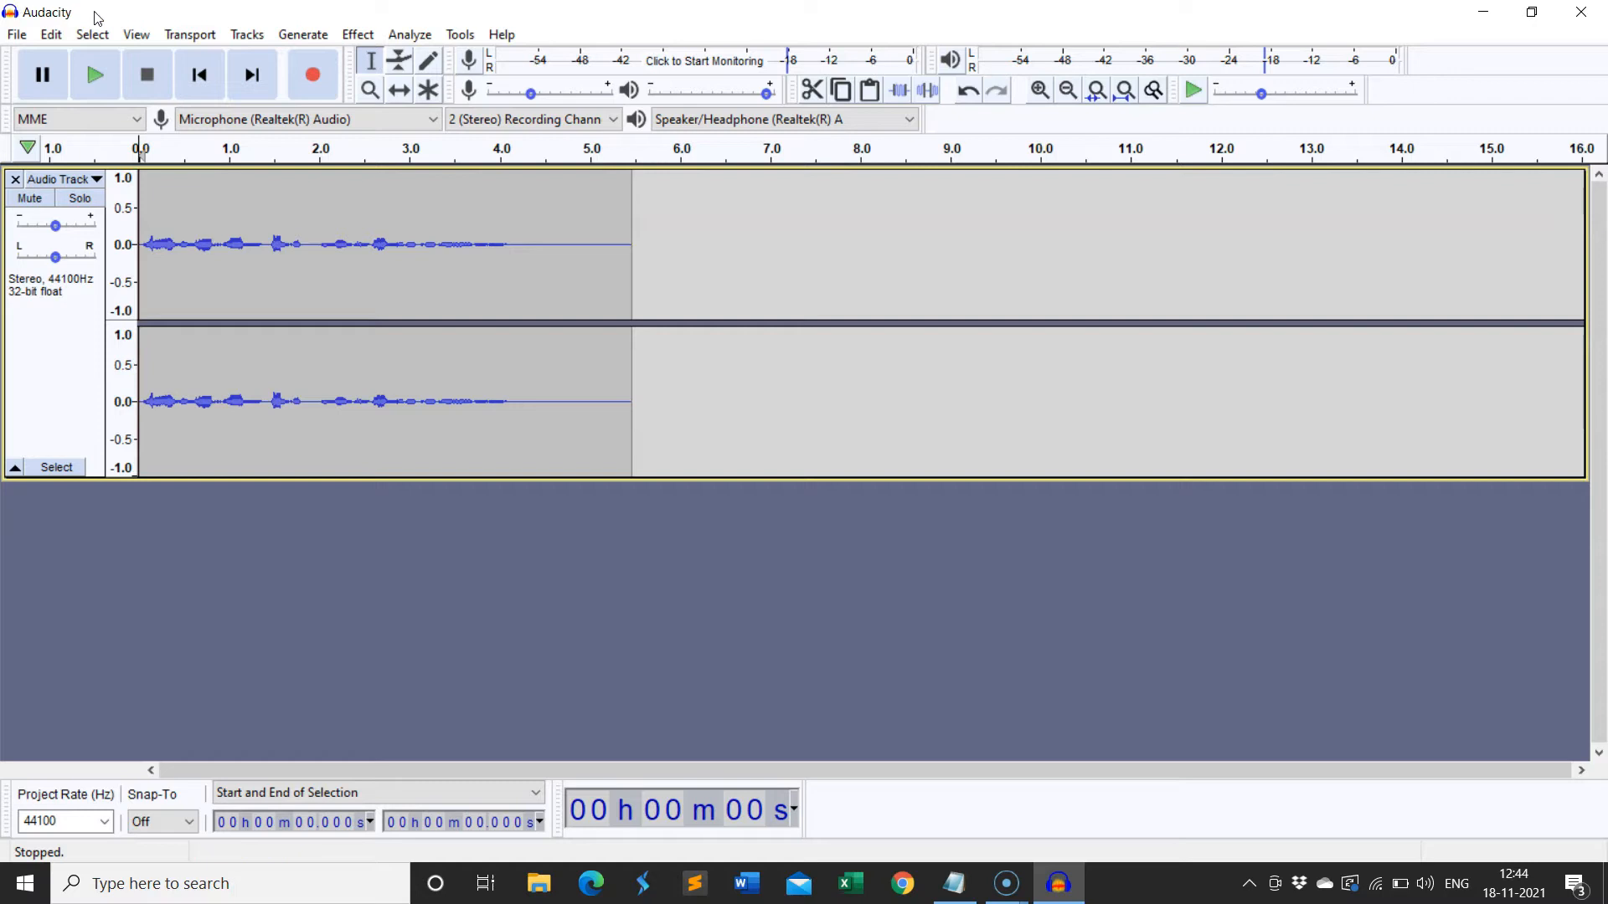
pyautogui.click(60, 34)
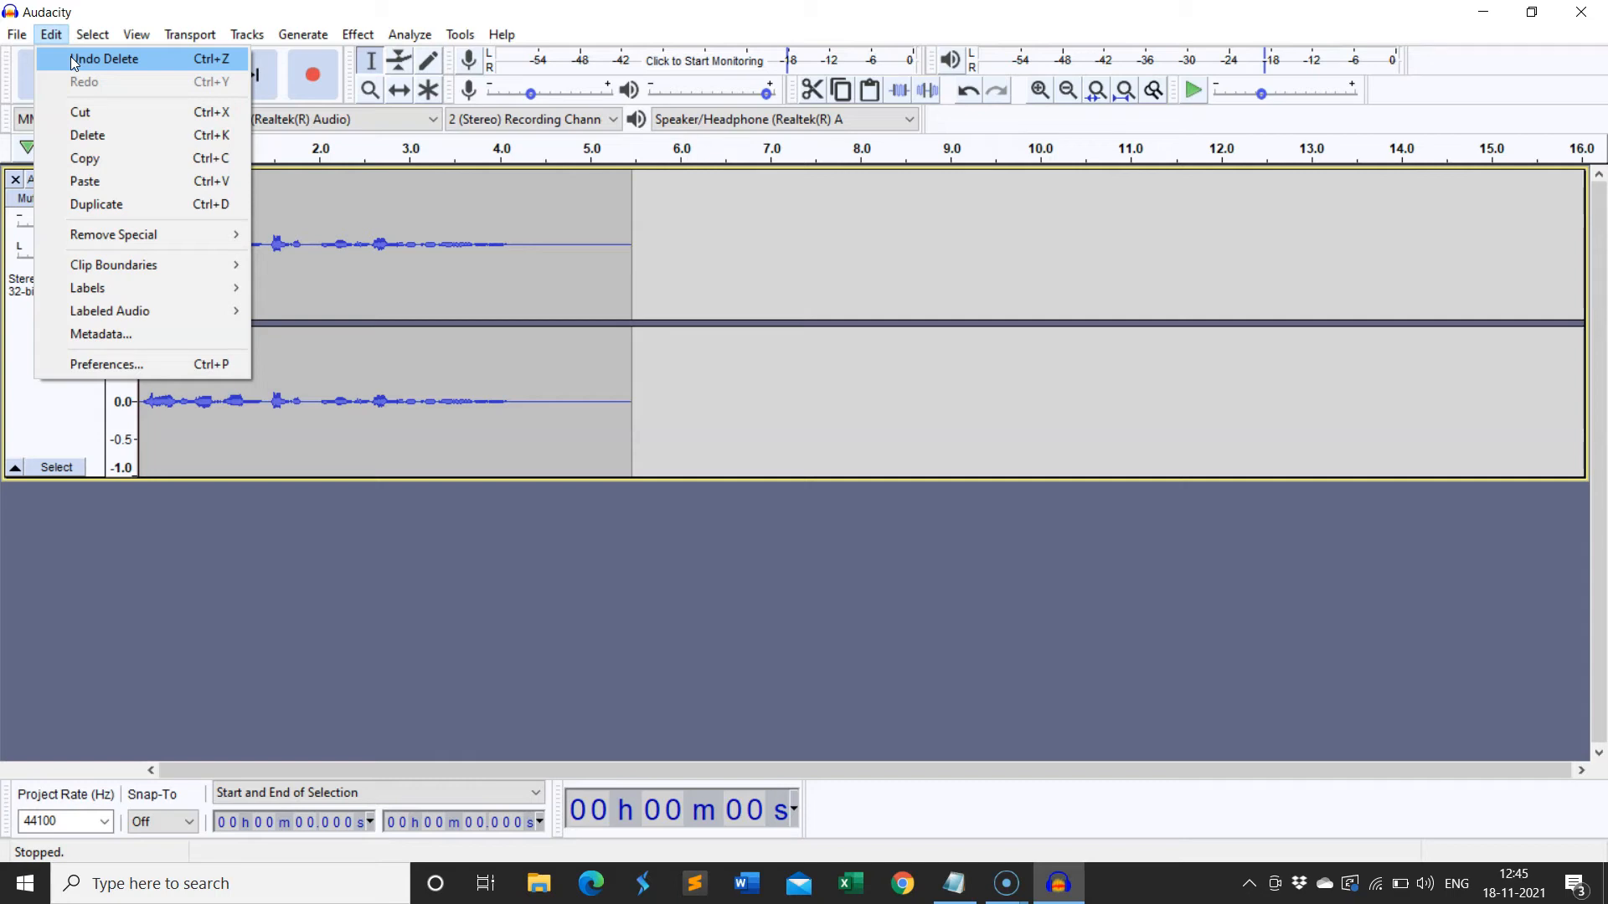
pyautogui.click(70, 58)
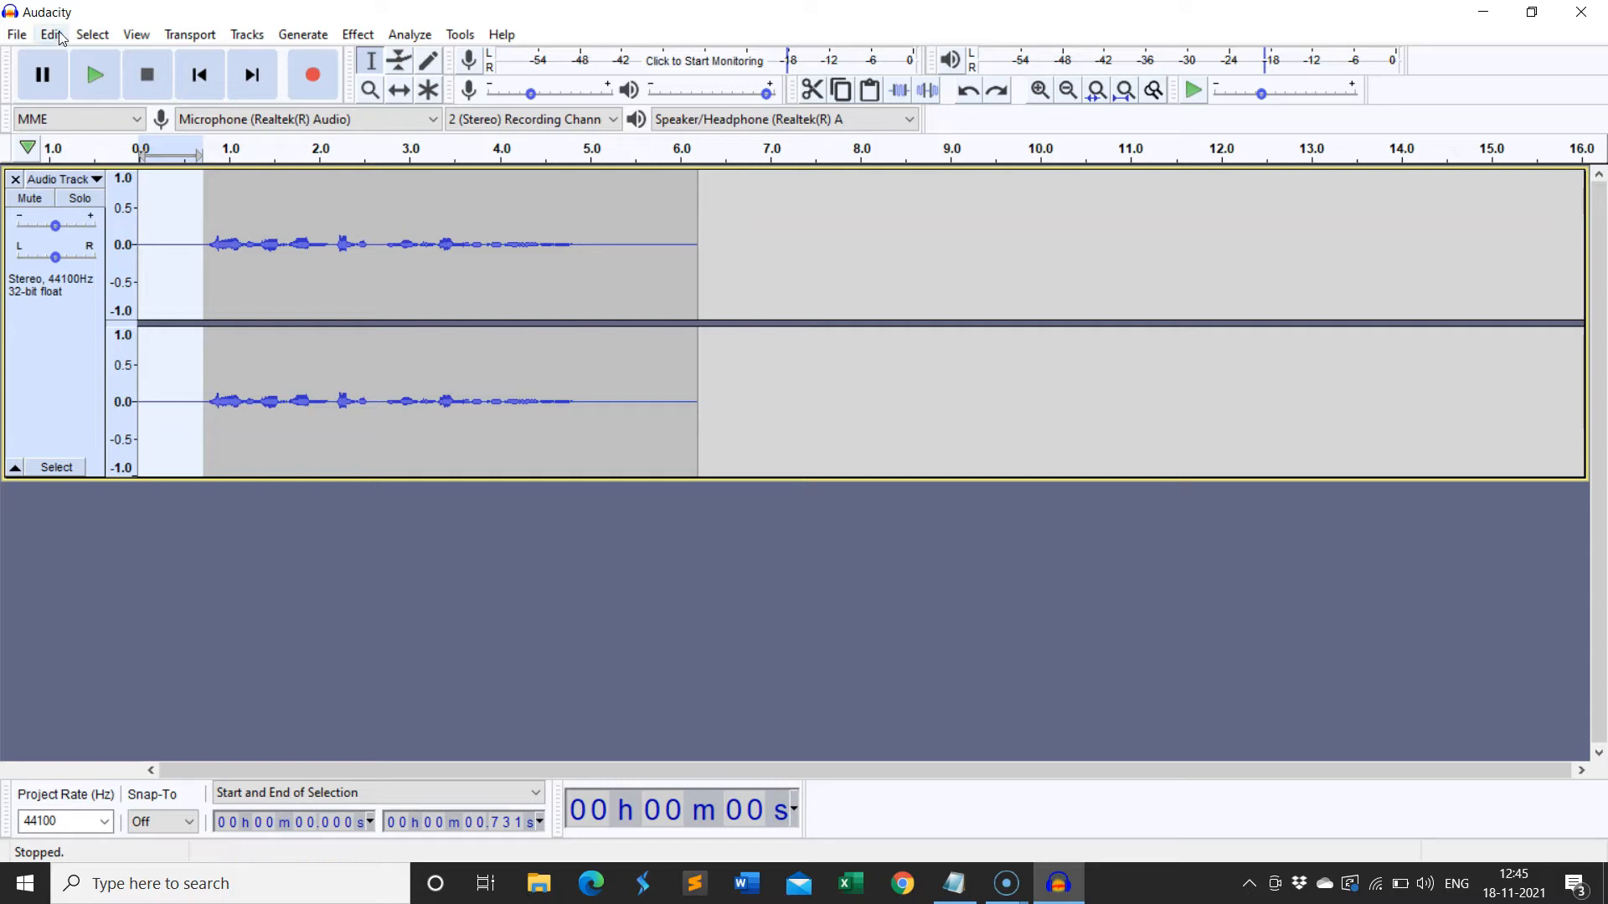
# Cut the selected silent opening and paste it at the end of the track
pyautogui.click(52, 34)
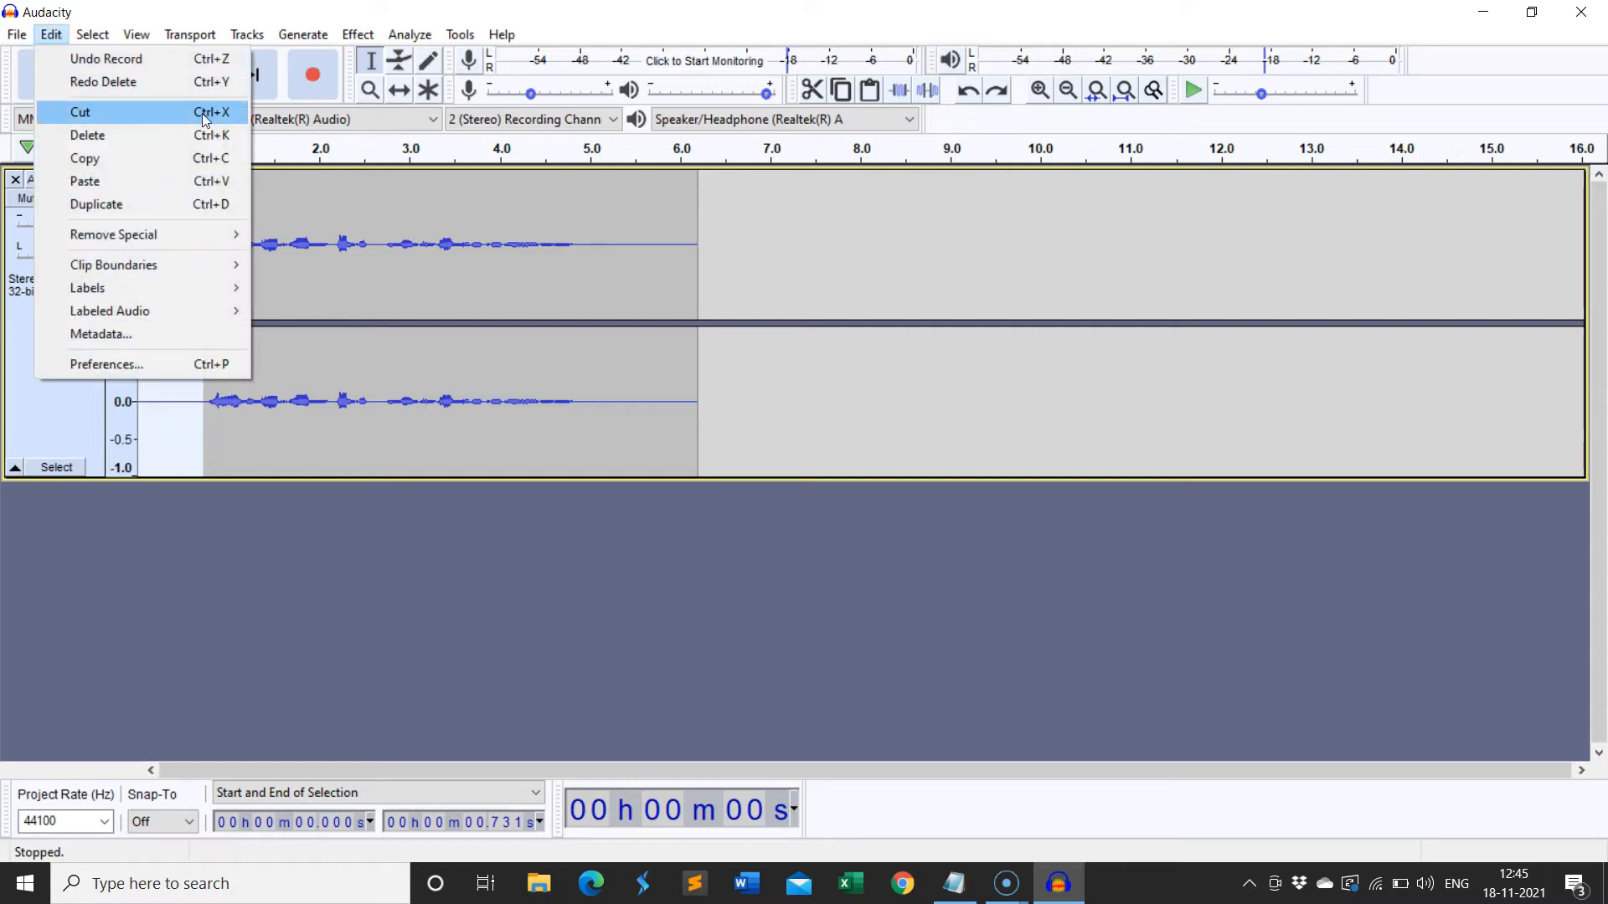
pyautogui.click(90, 121)
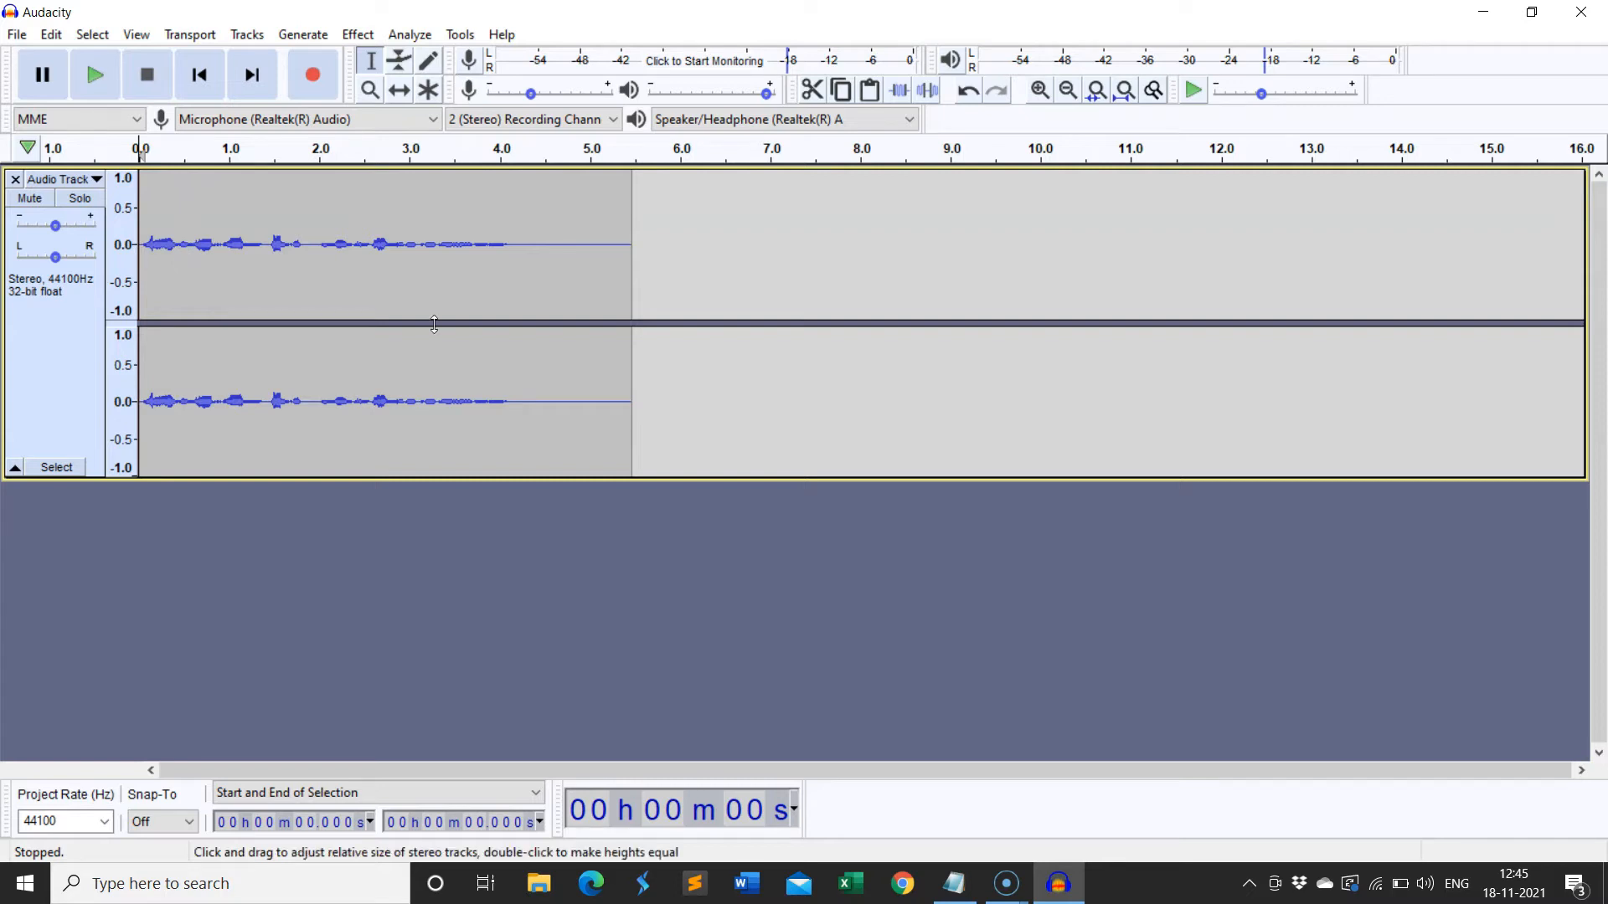
pyautogui.click(252, 74)
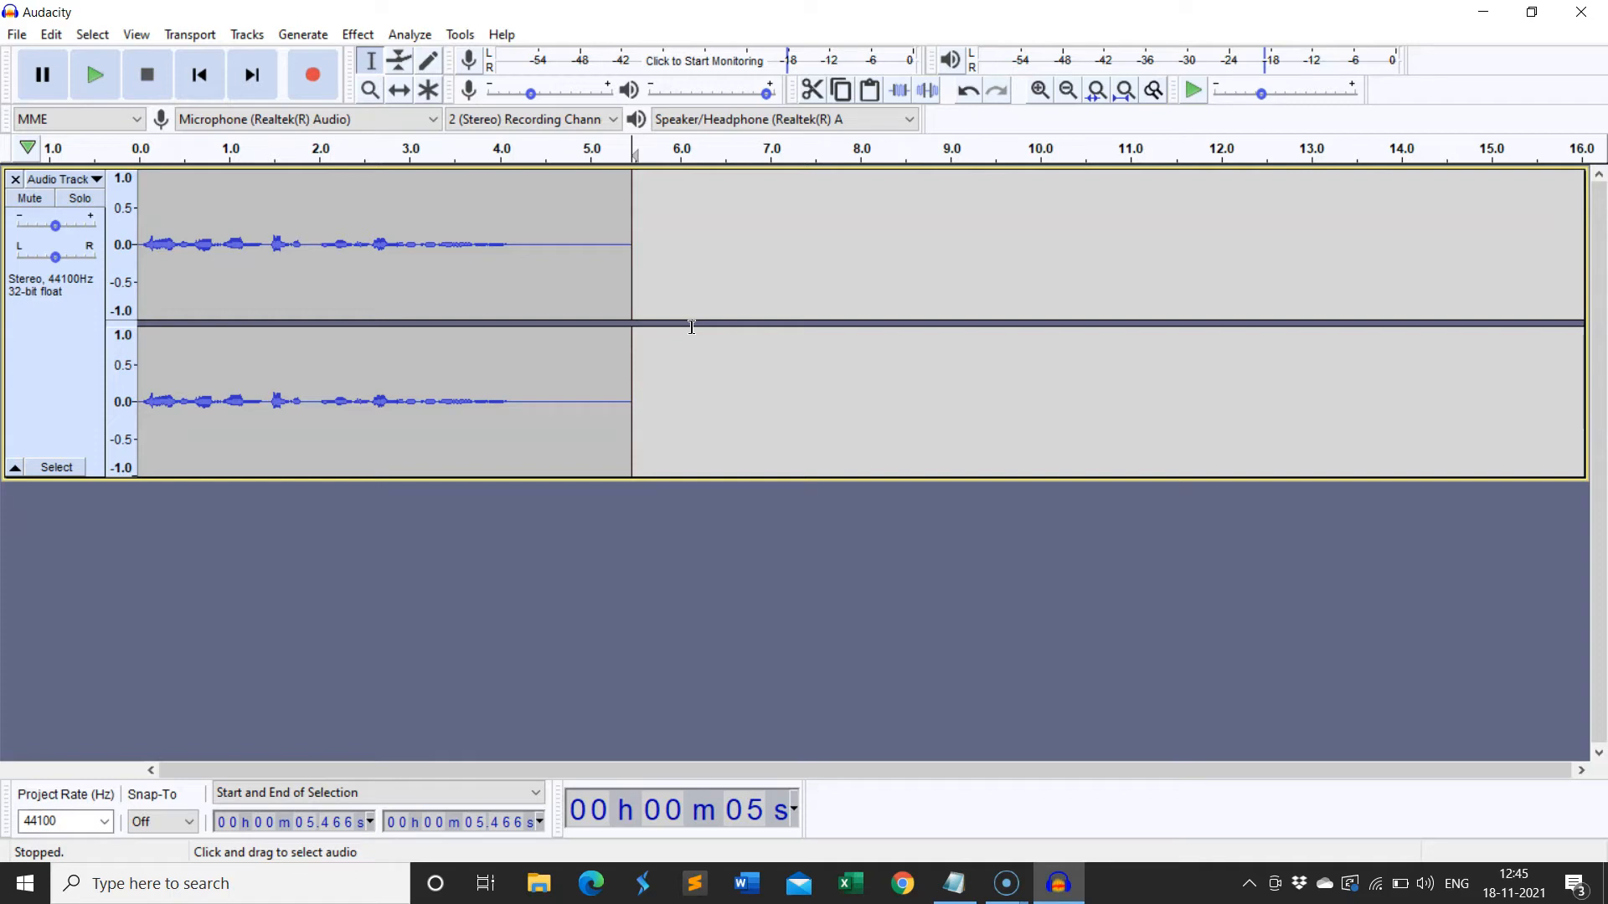
pyautogui.click(51, 34)
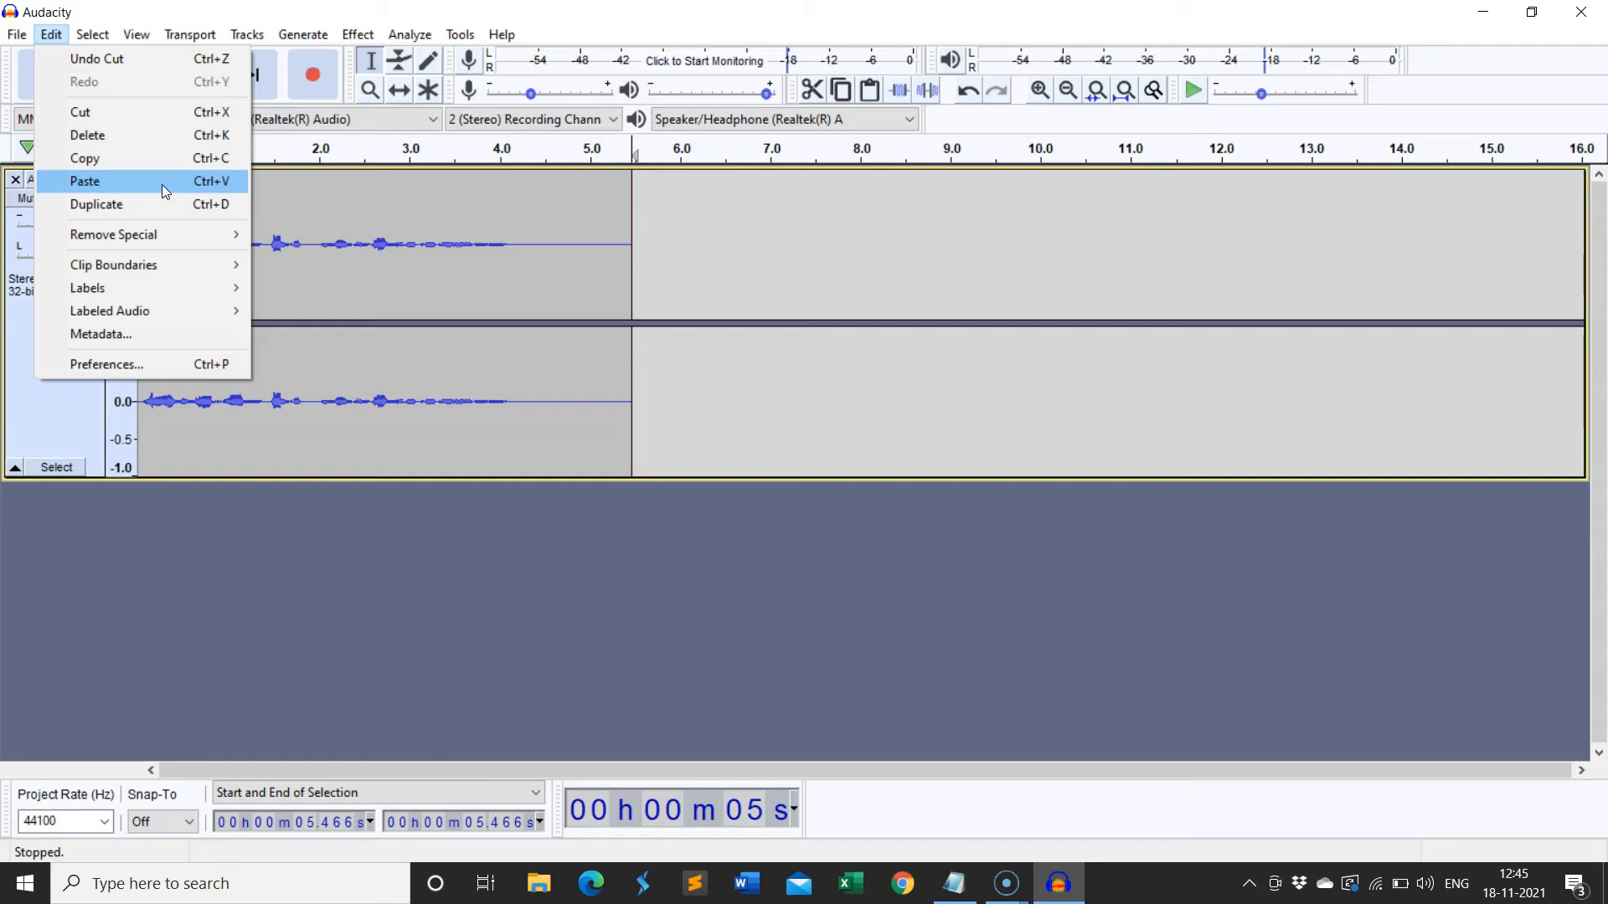
pyautogui.click(106, 182)
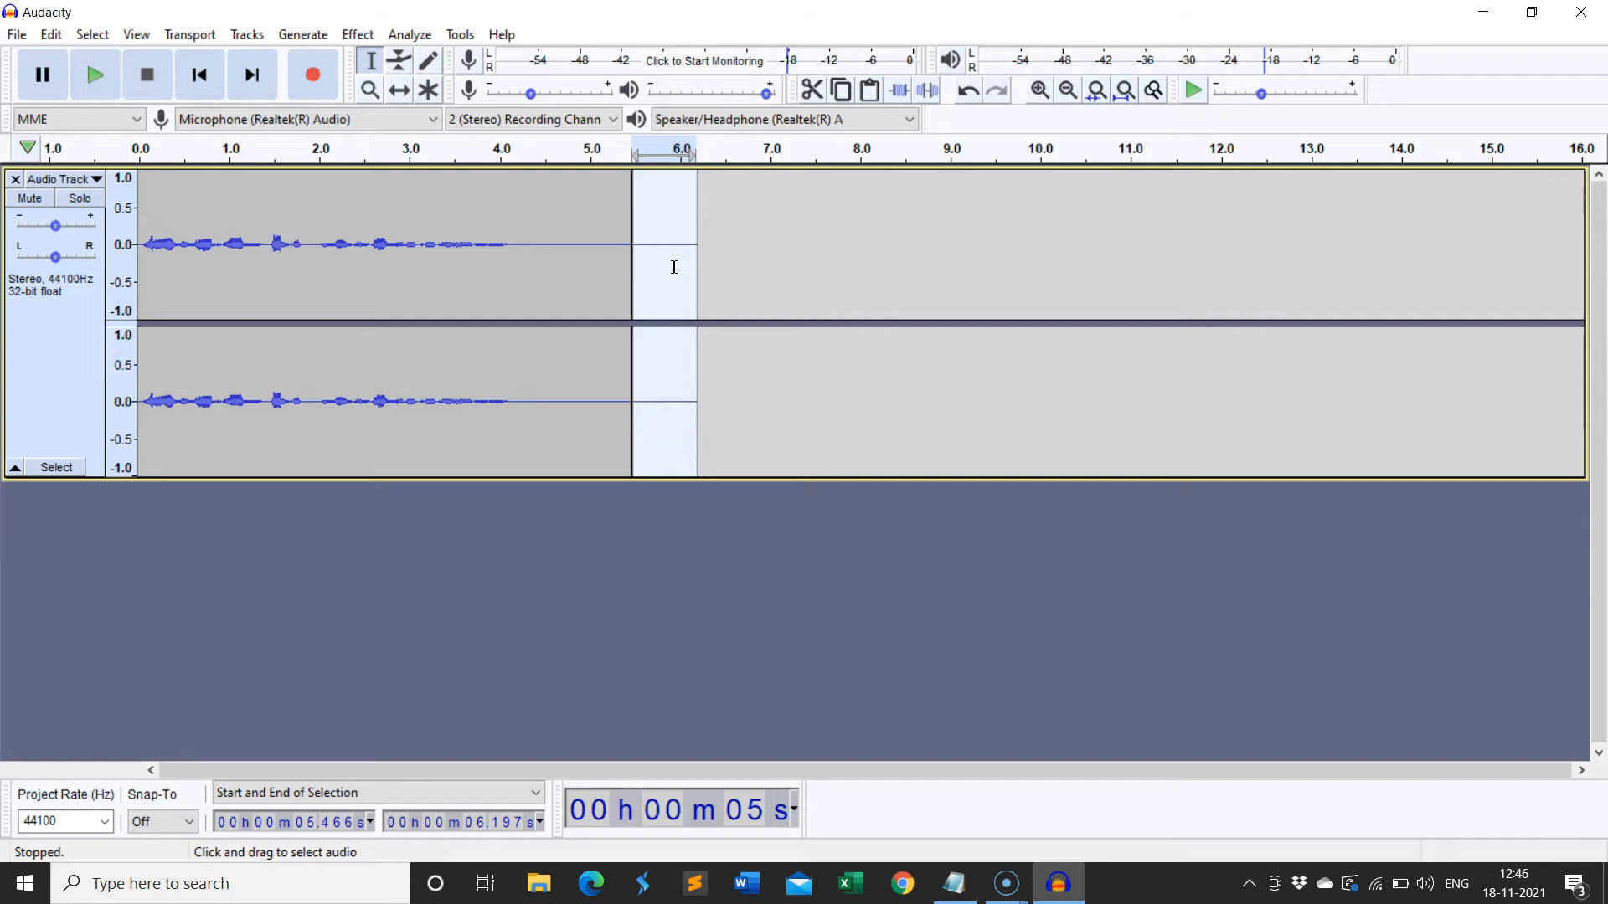
pyautogui.click(51, 34)
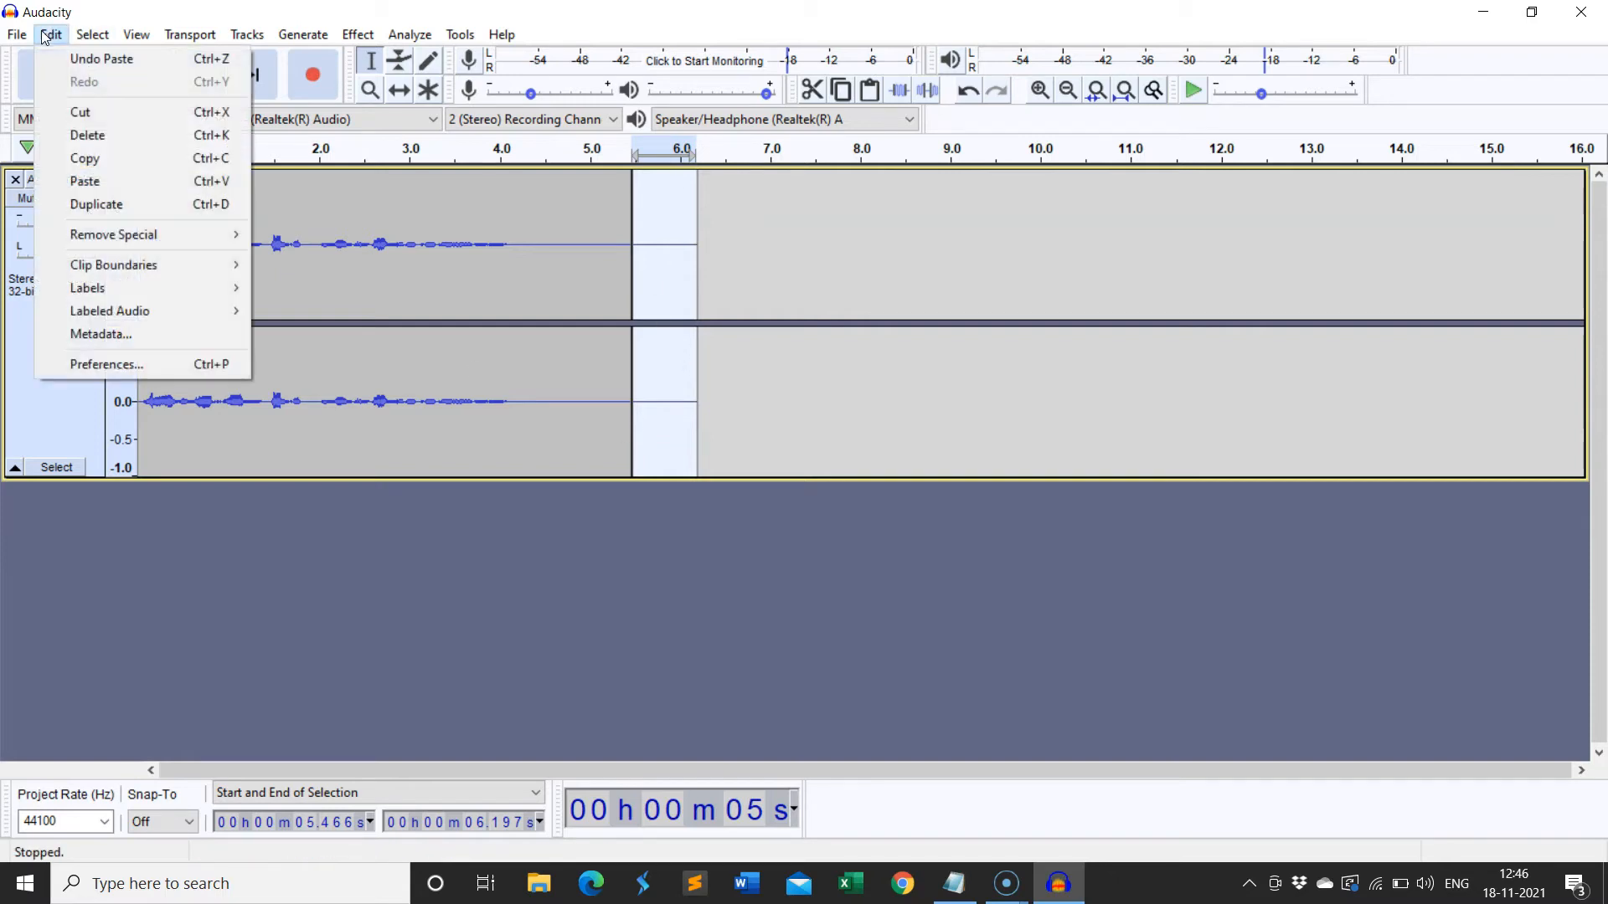
pyautogui.moveTo(30, 40)
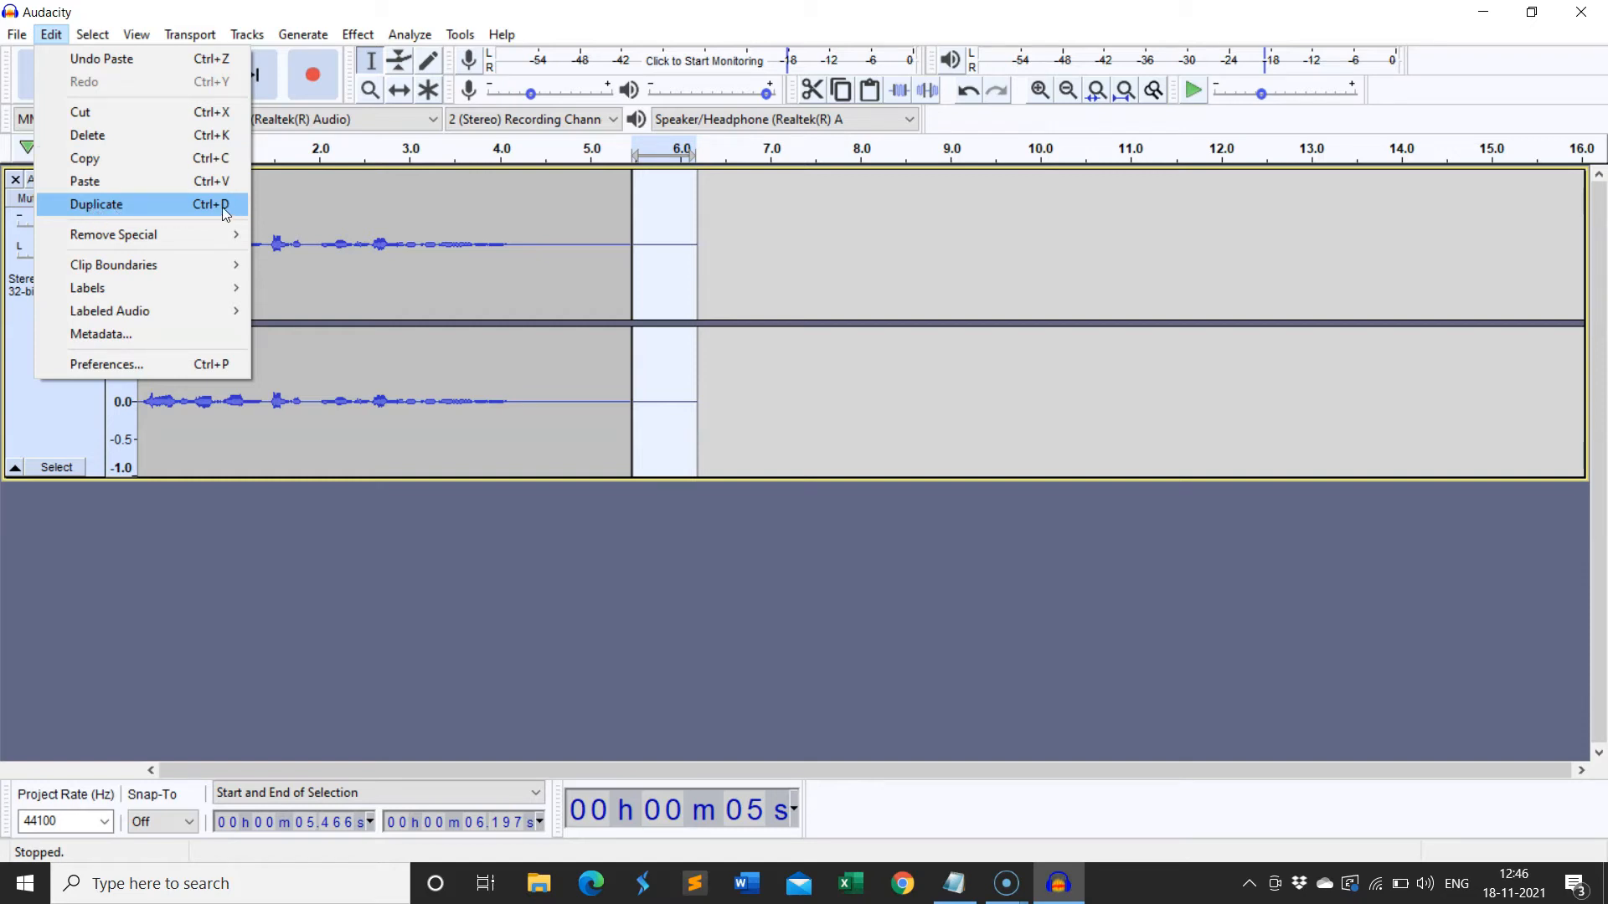
pyautogui.click(369, 608)
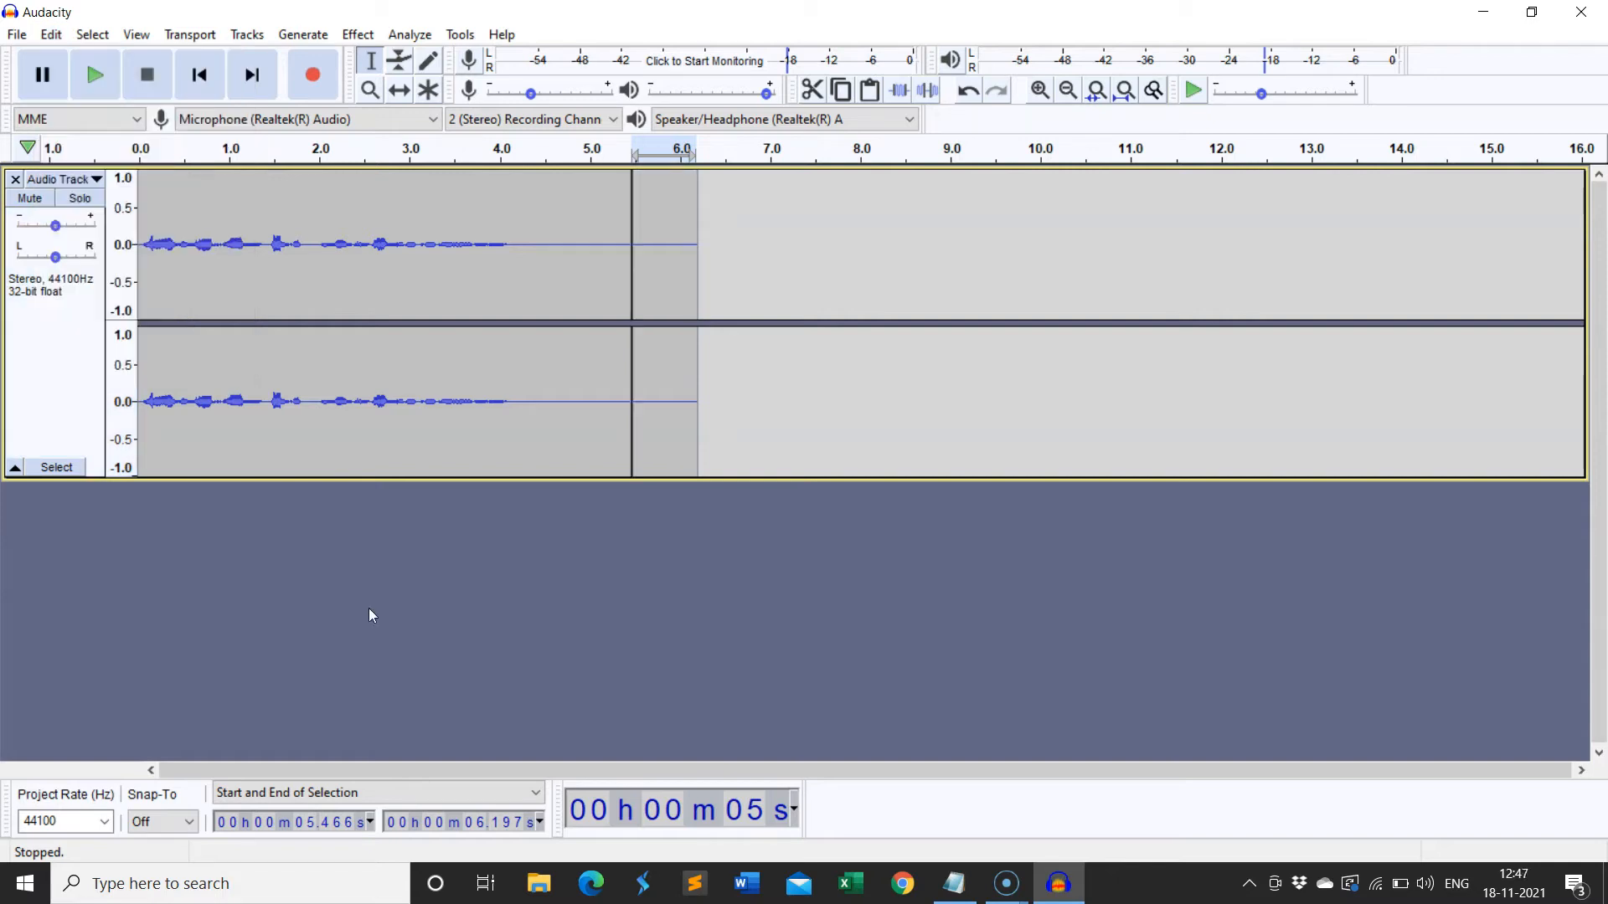
pyautogui.click(360, 35)
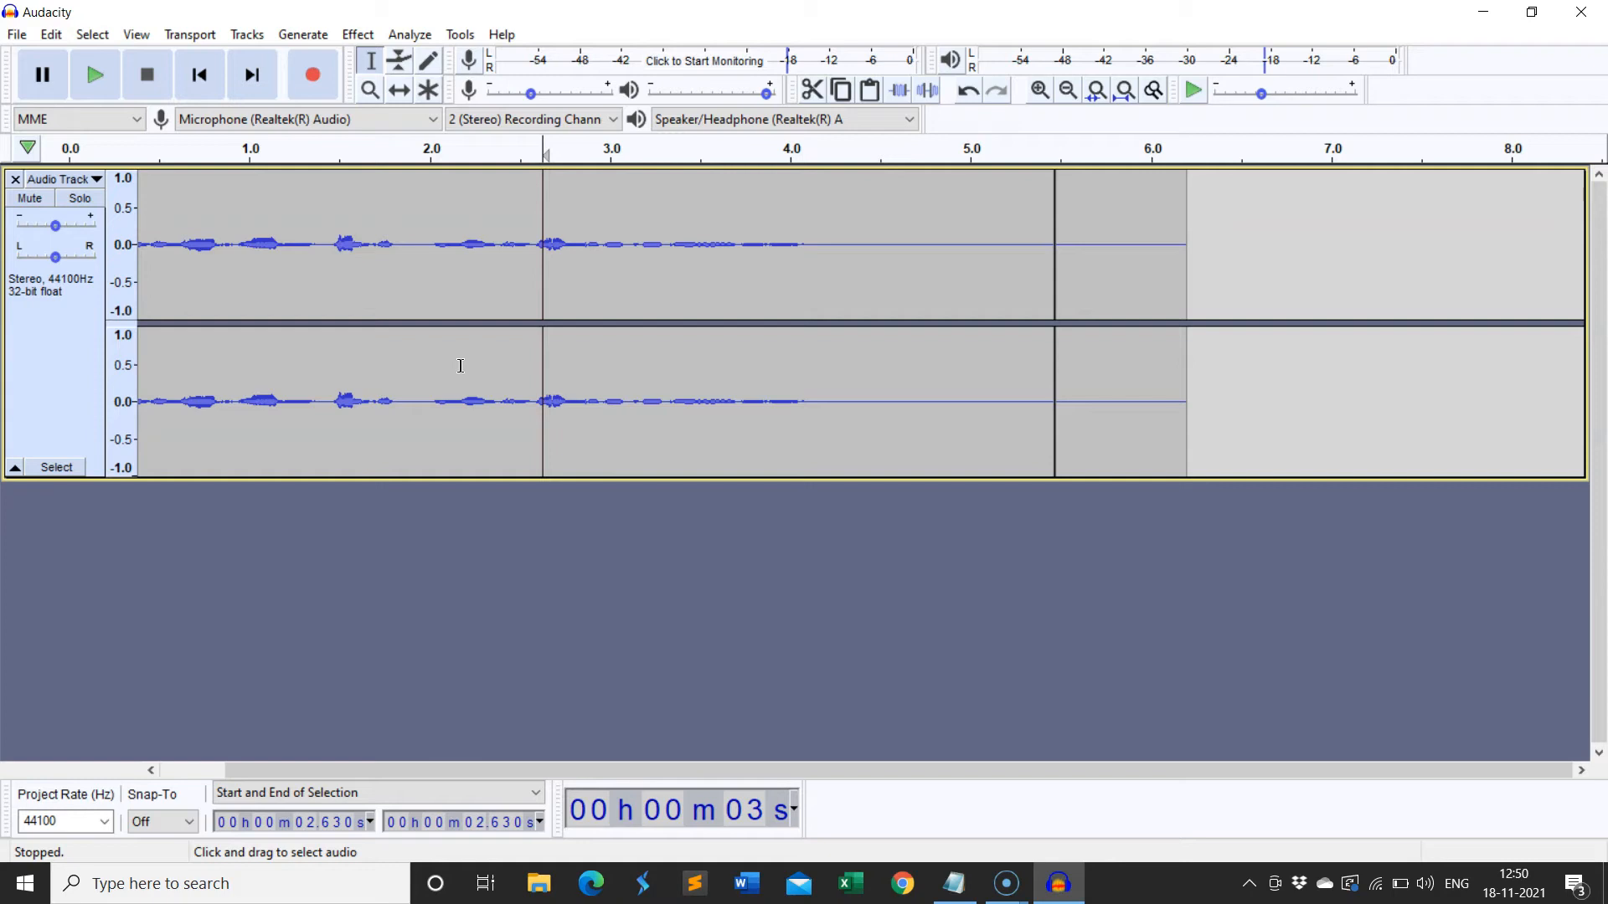
# Magnify the waveform with the Zoom tool, examine the speech from the start to about 1.7 s, and zoom back out to the whole recording
pyautogui.click(373, 96)
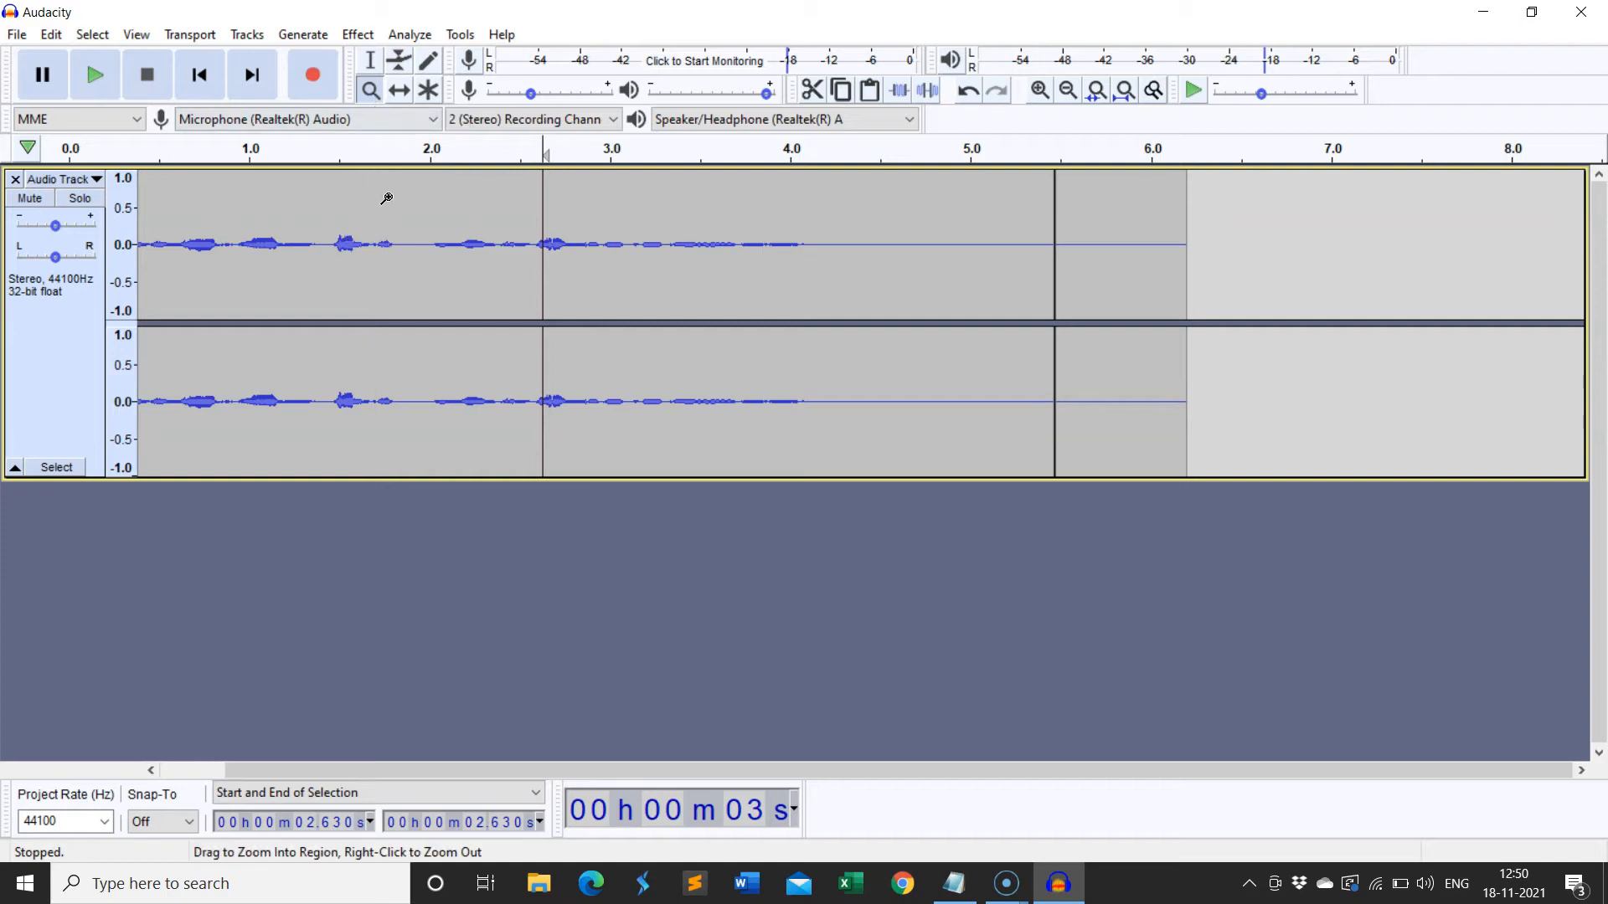
pyautogui.click(427, 219)
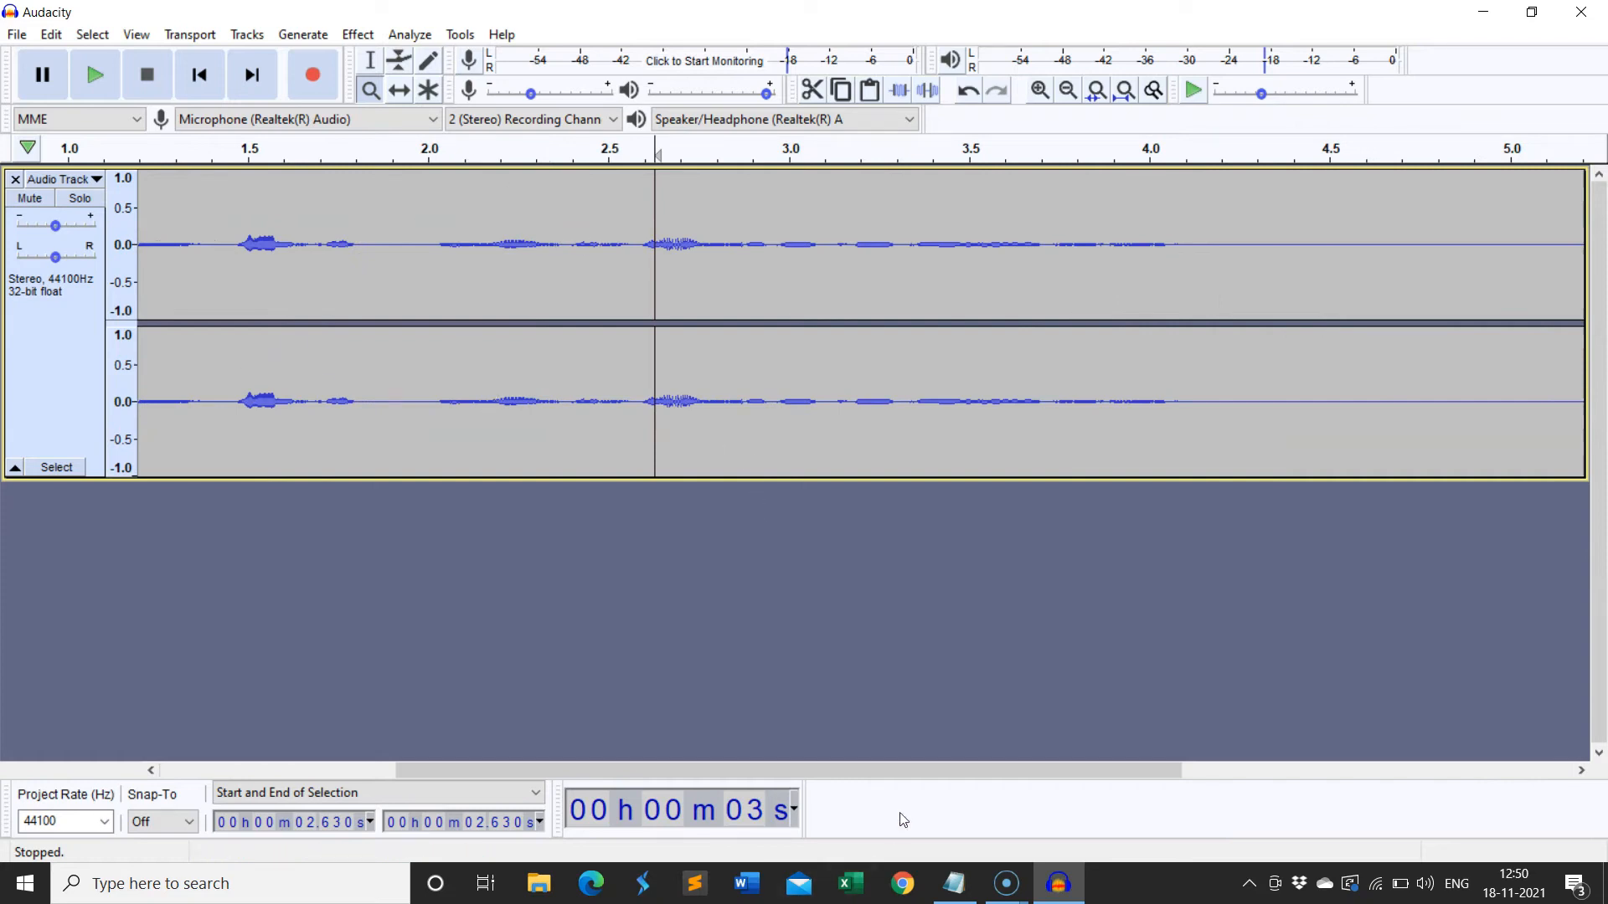
pyautogui.moveTo(558, 771); pyautogui.dragTo(283, 767)
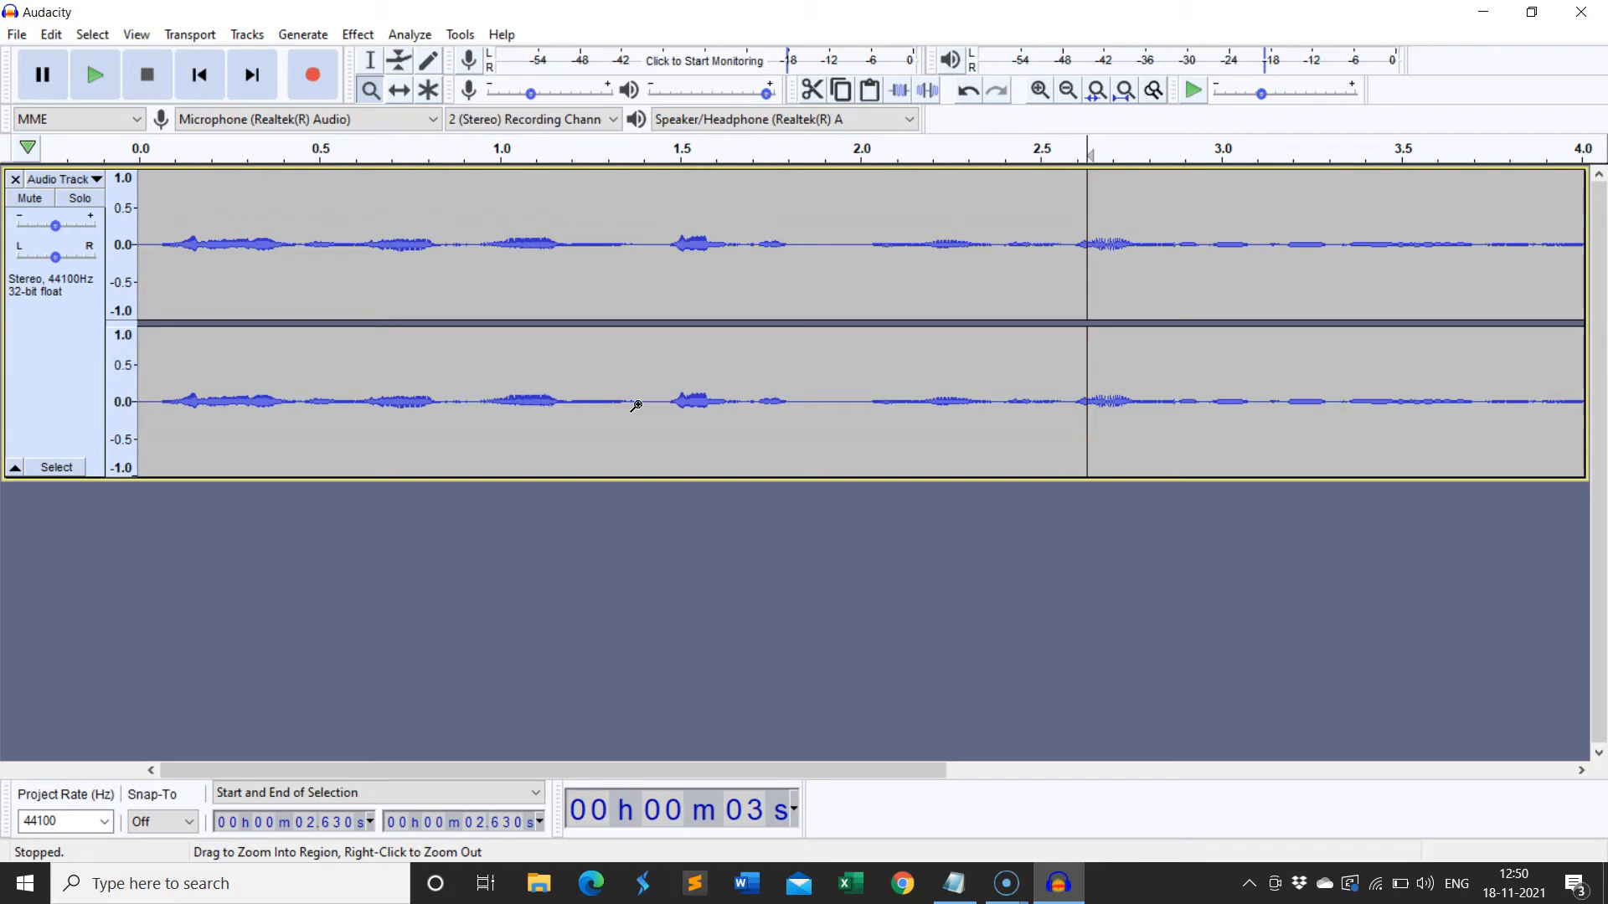
pyautogui.click(616, 381)
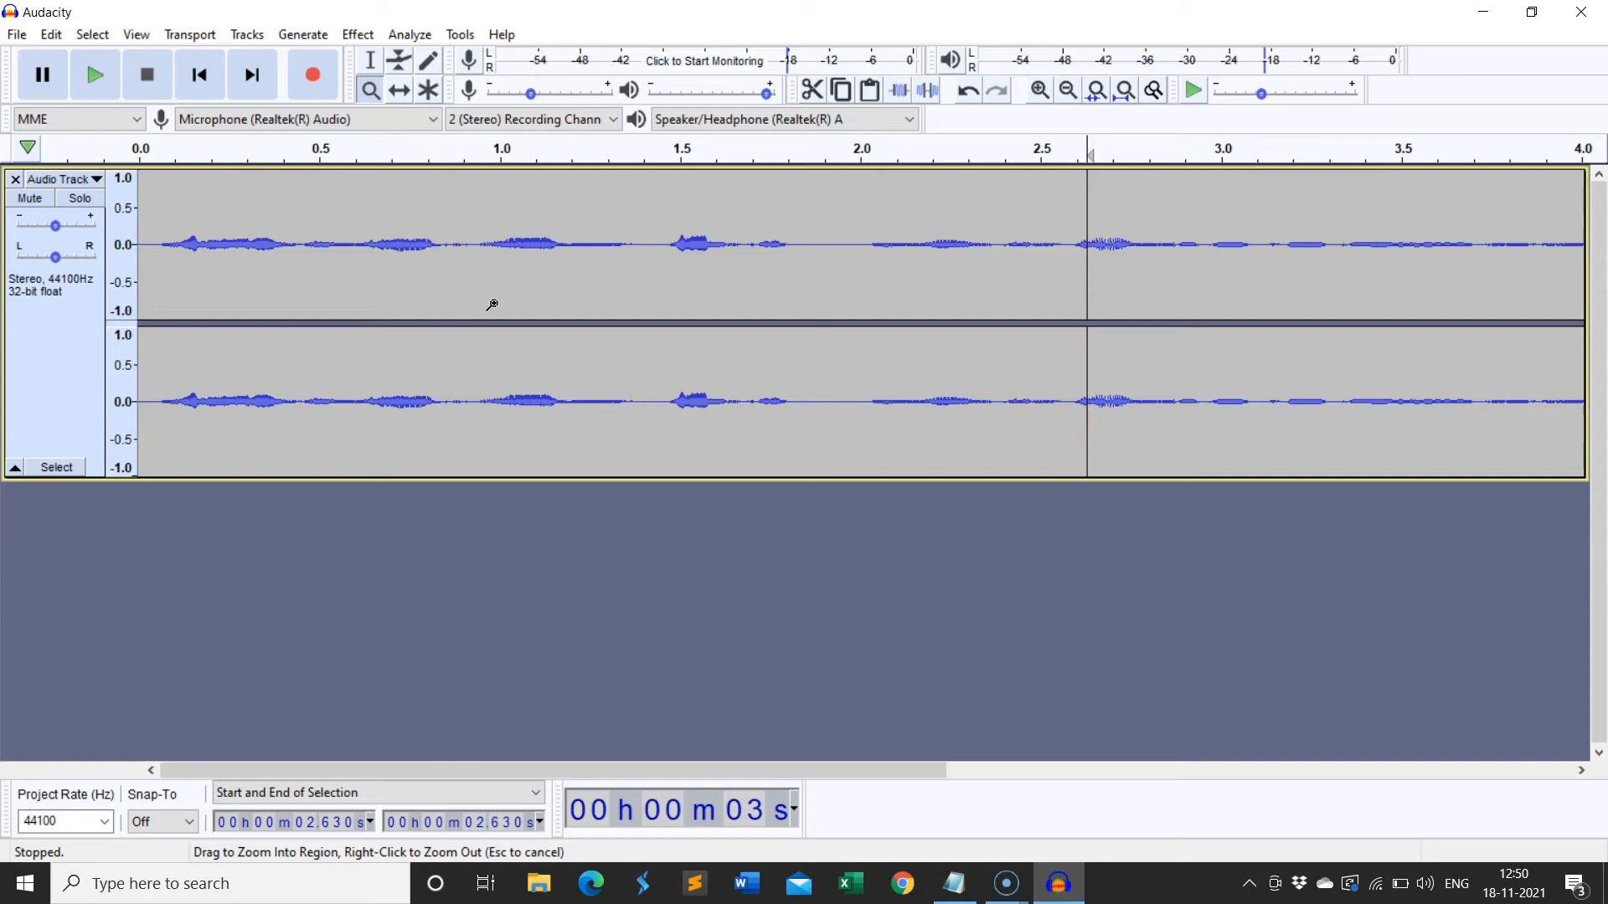
pyautogui.tripleClick(616, 382)
pyautogui.rightClick(475, 300)
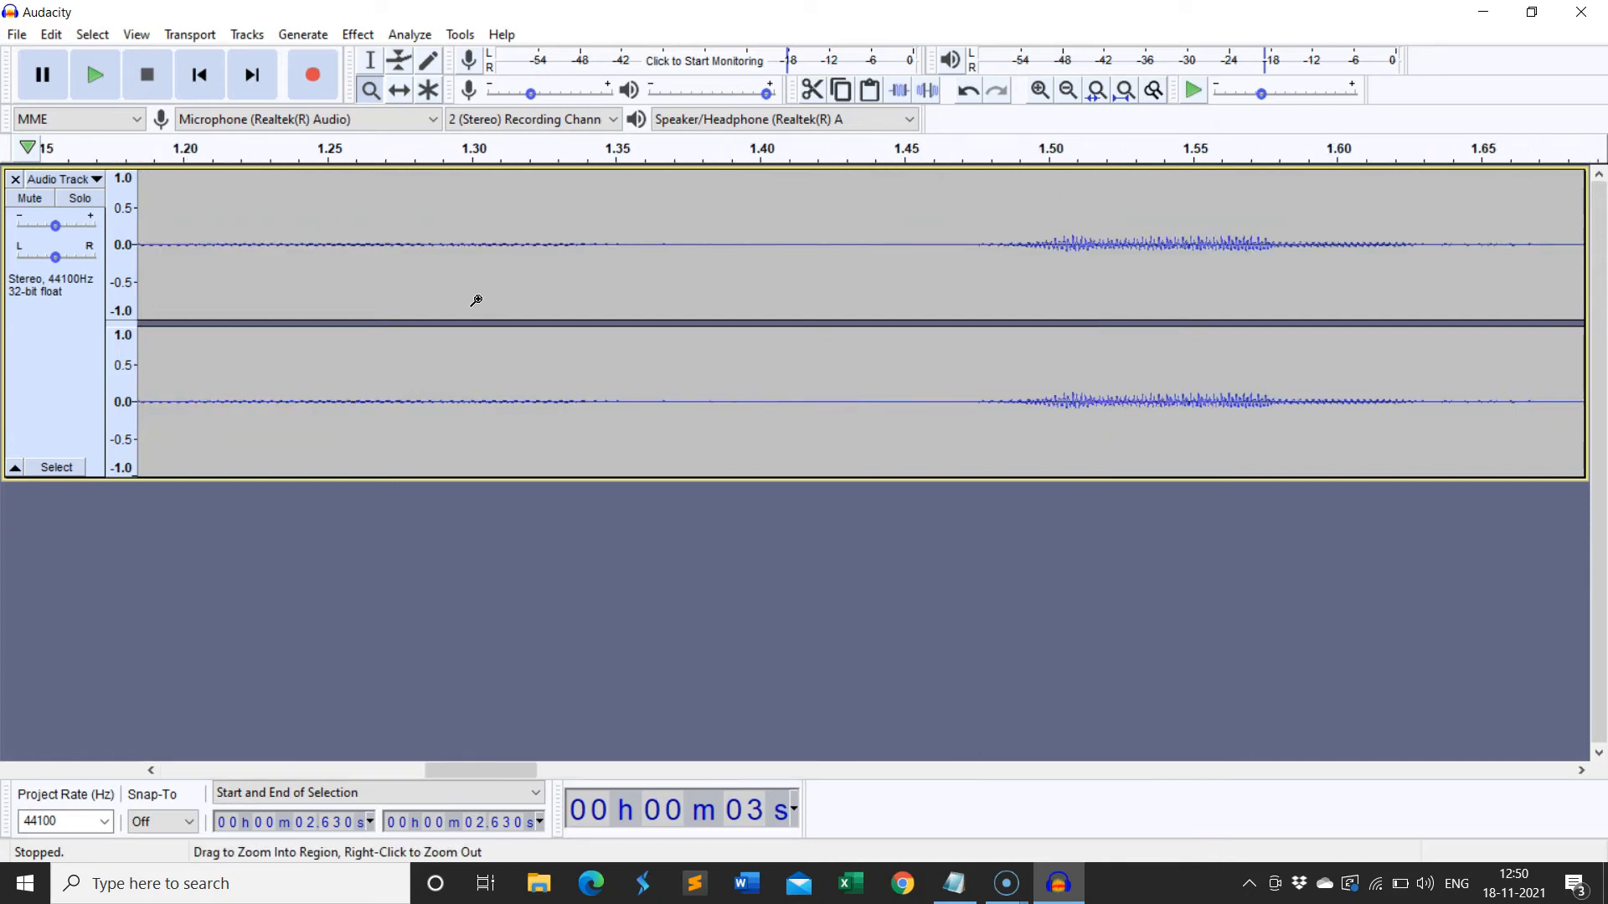
pyautogui.rightClick(476, 300)
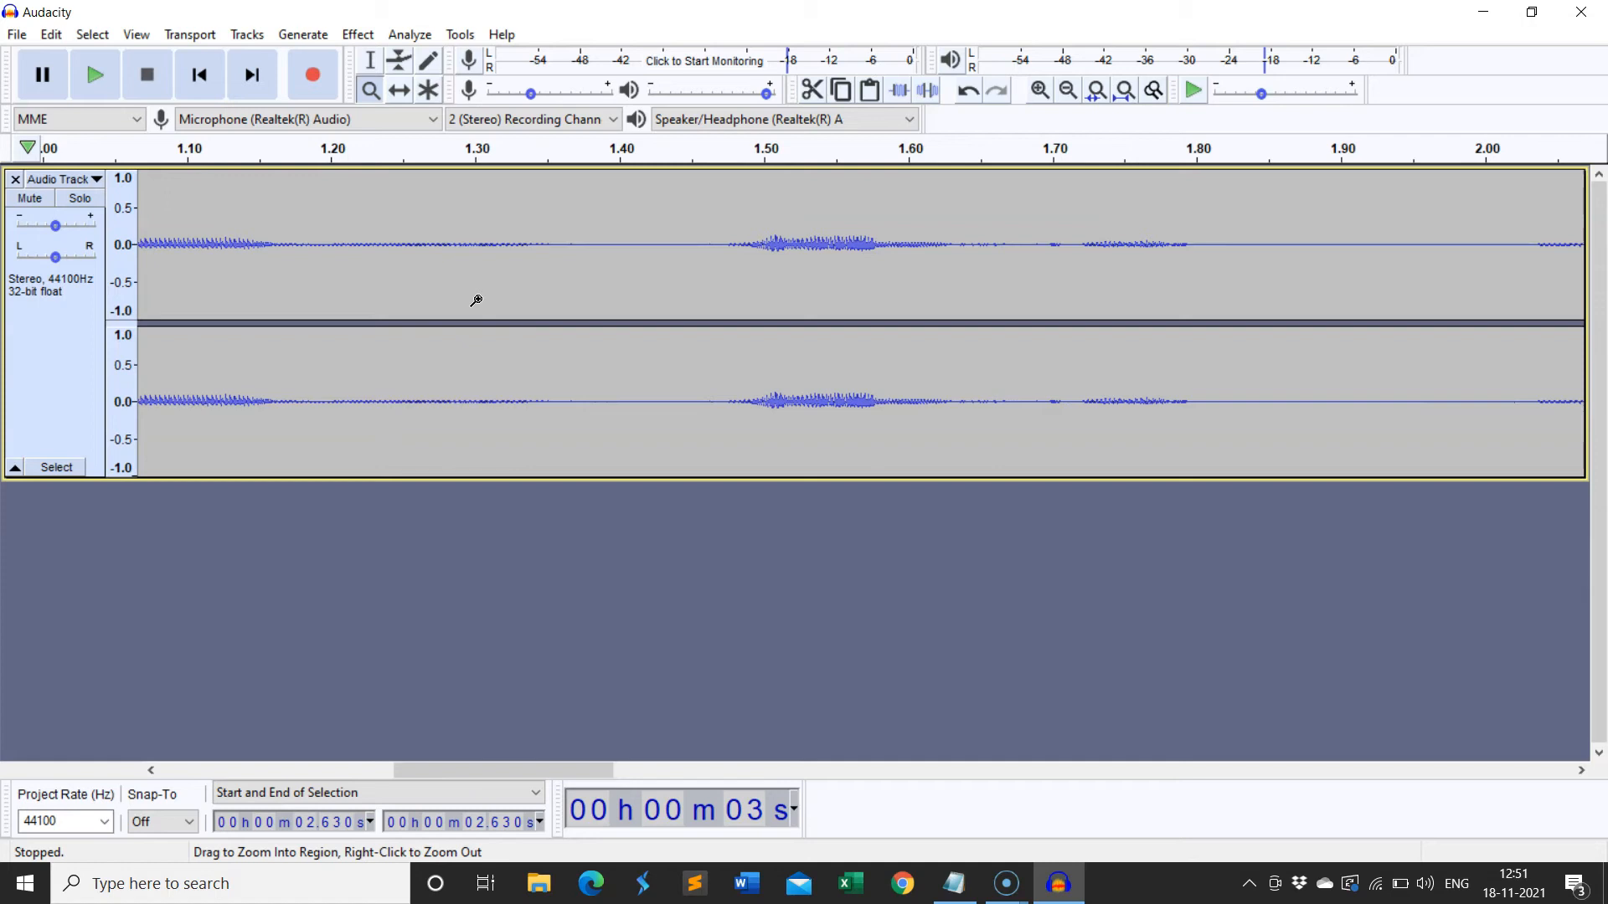
pyautogui.rightClick(476, 300)
pyautogui.rightClick(475, 300)
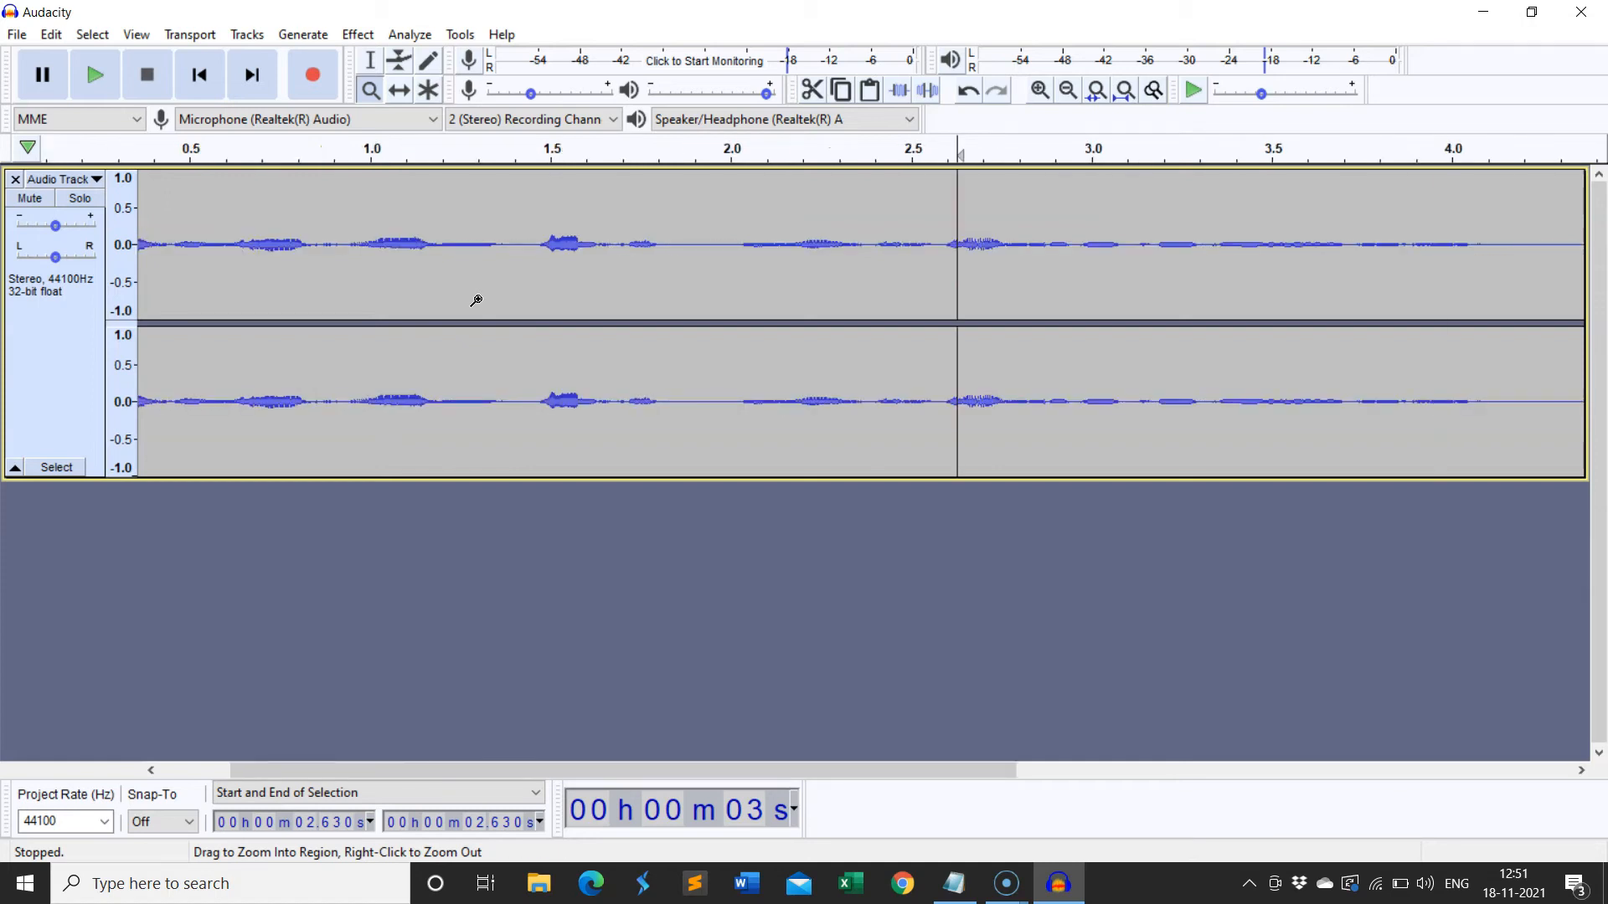
pyautogui.rightClick(475, 300)
pyautogui.rightClick(476, 300)
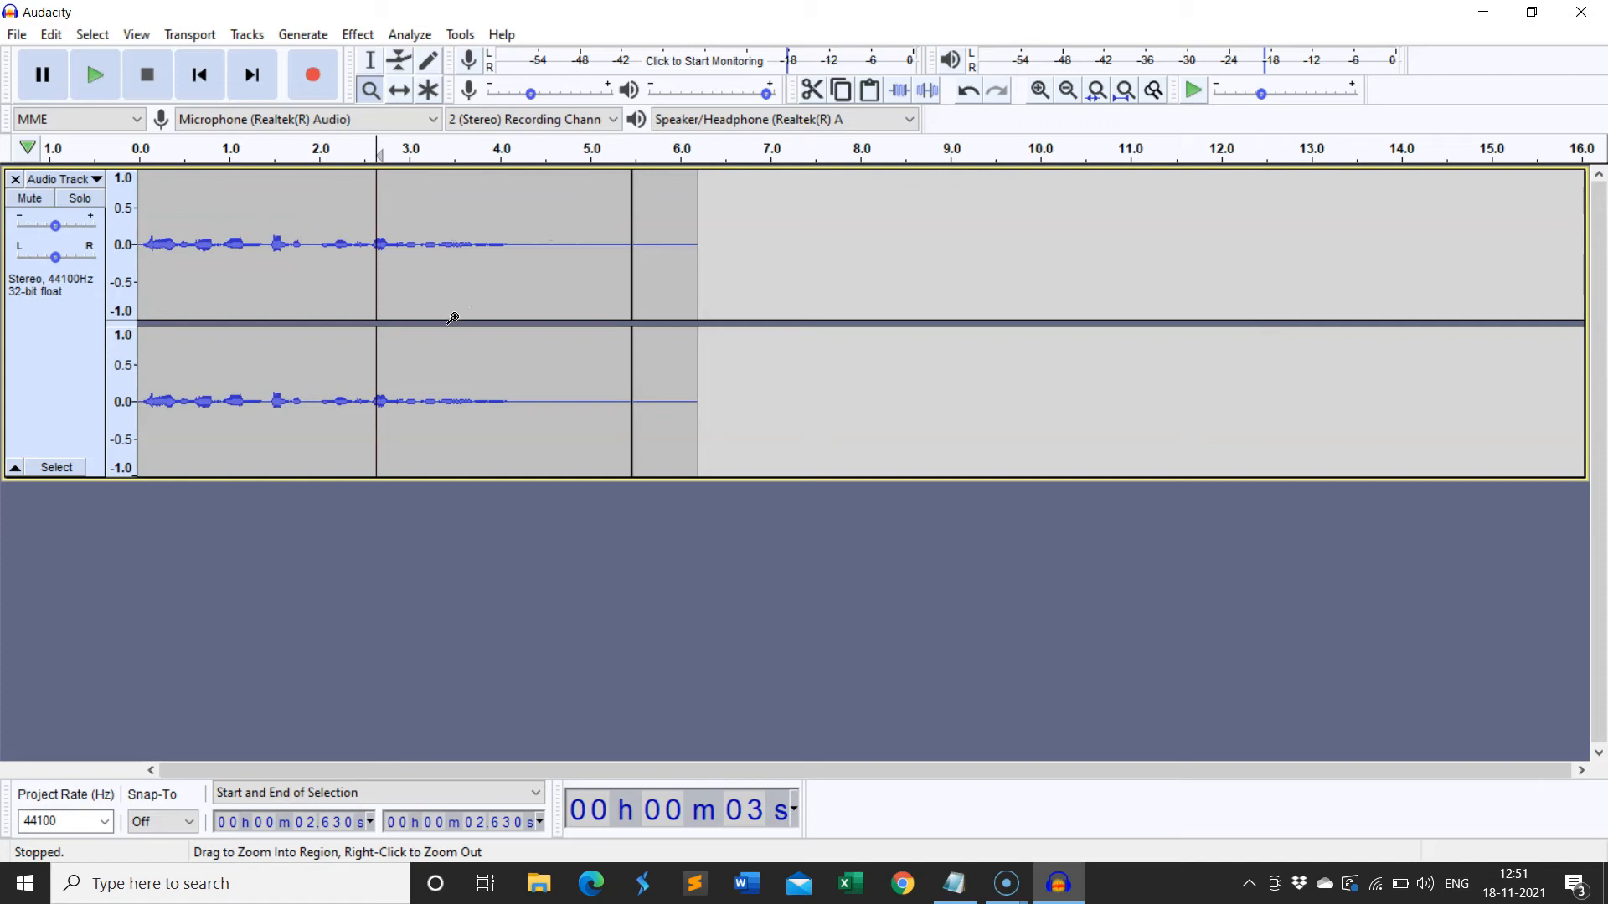
# Zoom in on the waveform around 3 s, examine the magnified speech back to the track's start, and zoom out fully again
pyautogui.click(452, 318)
pyautogui.click(452, 248)
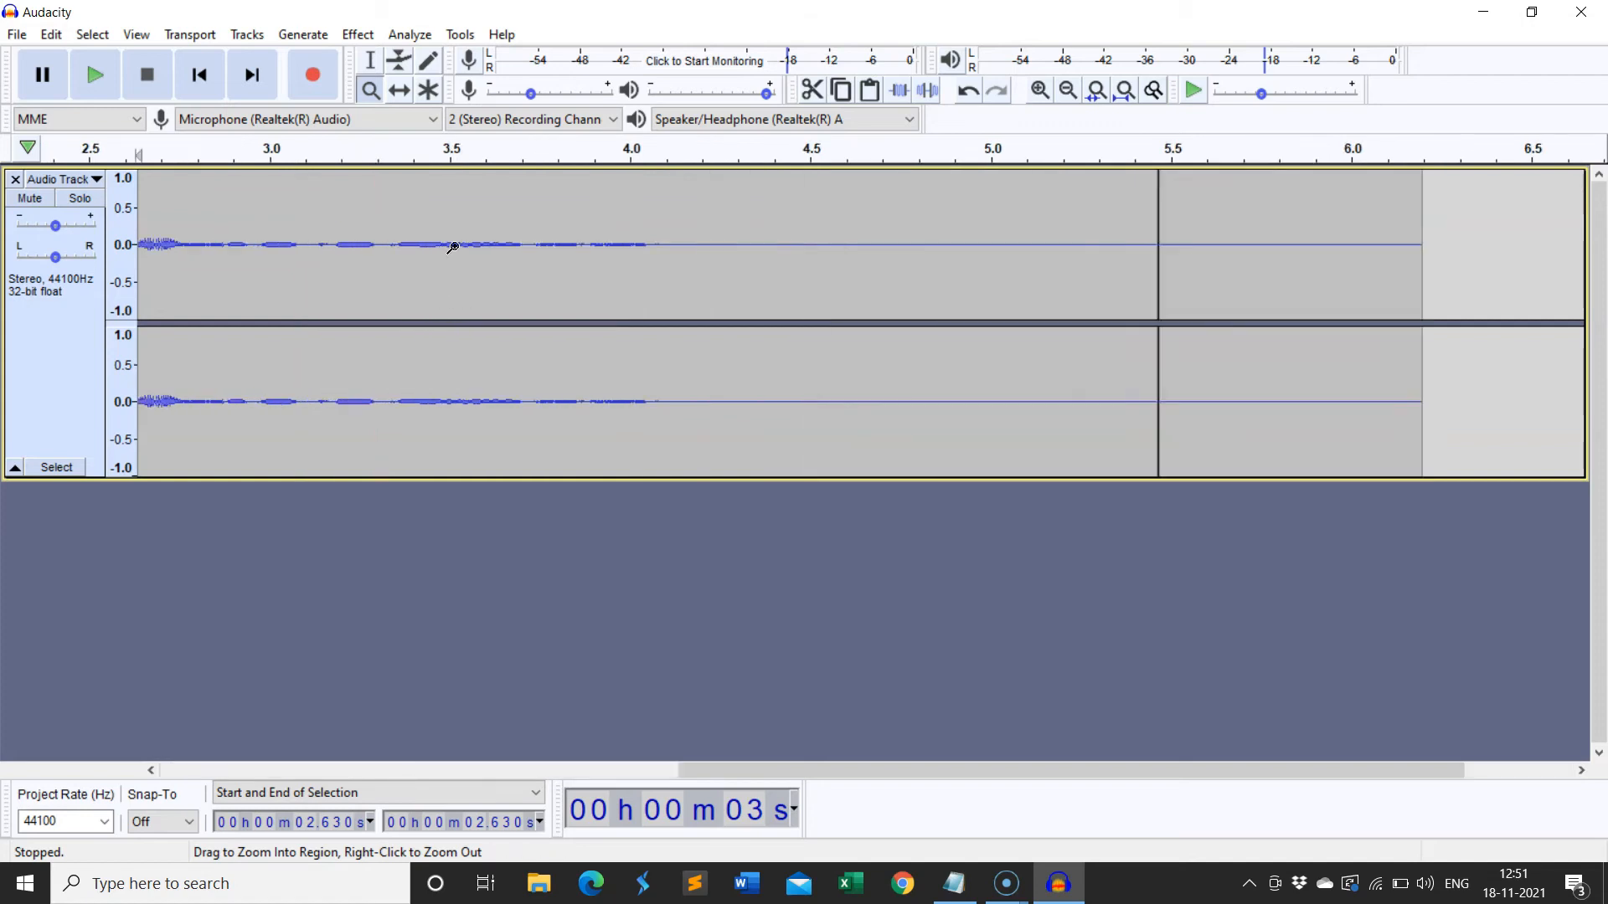
pyautogui.rightClick(452, 247)
pyautogui.rightClick(452, 247)
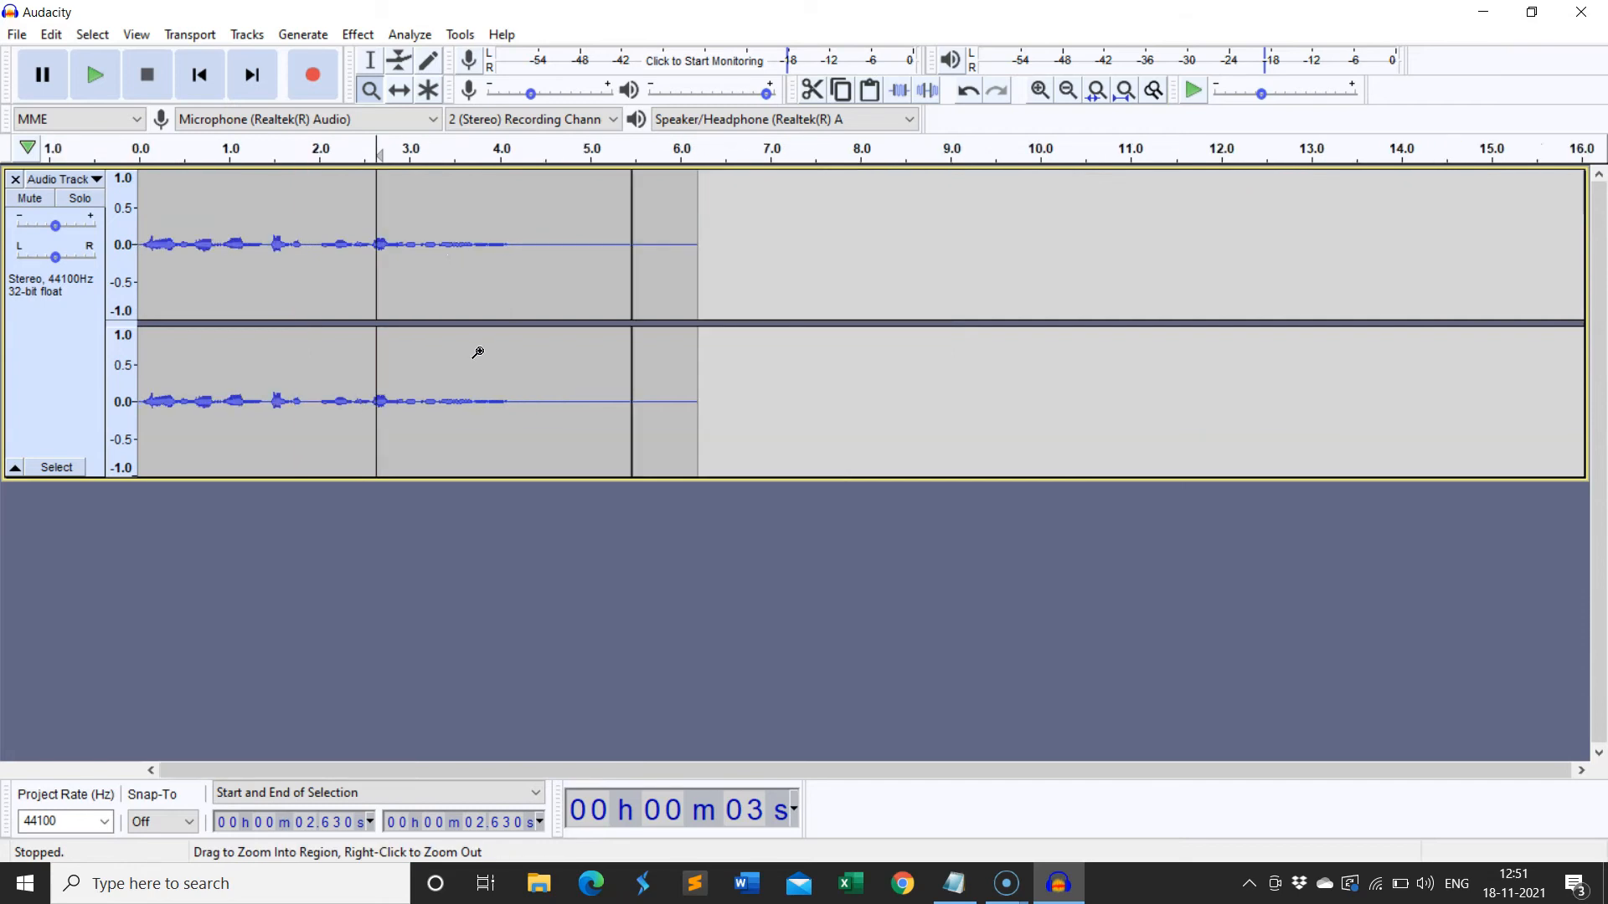
pyautogui.click(408, 257)
pyautogui.click(408, 259)
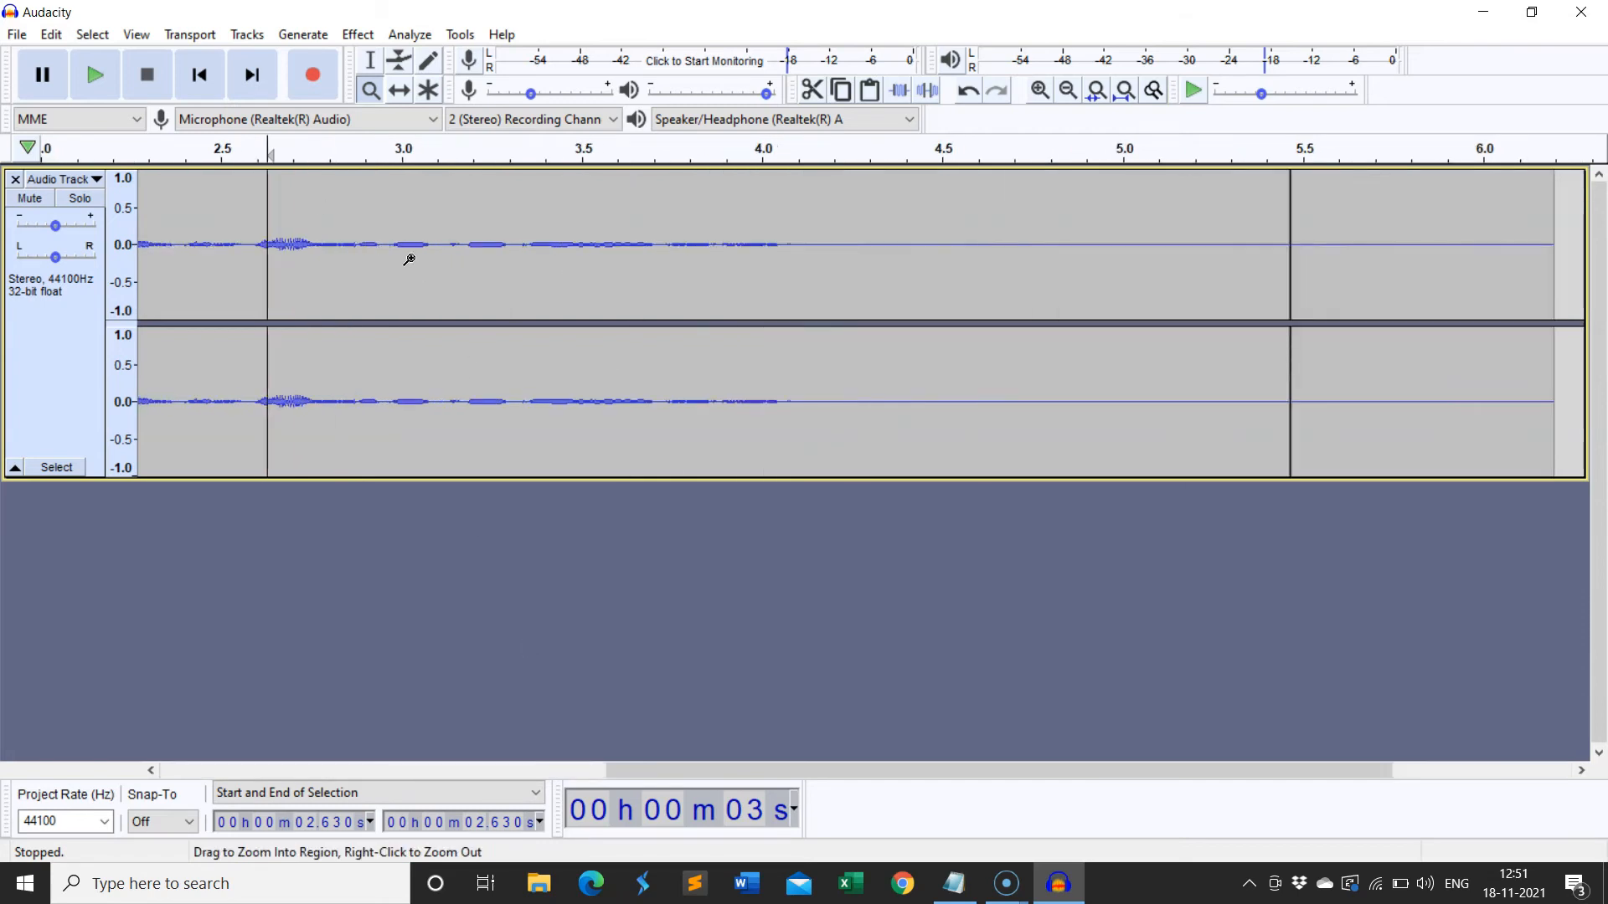
pyautogui.click(409, 260)
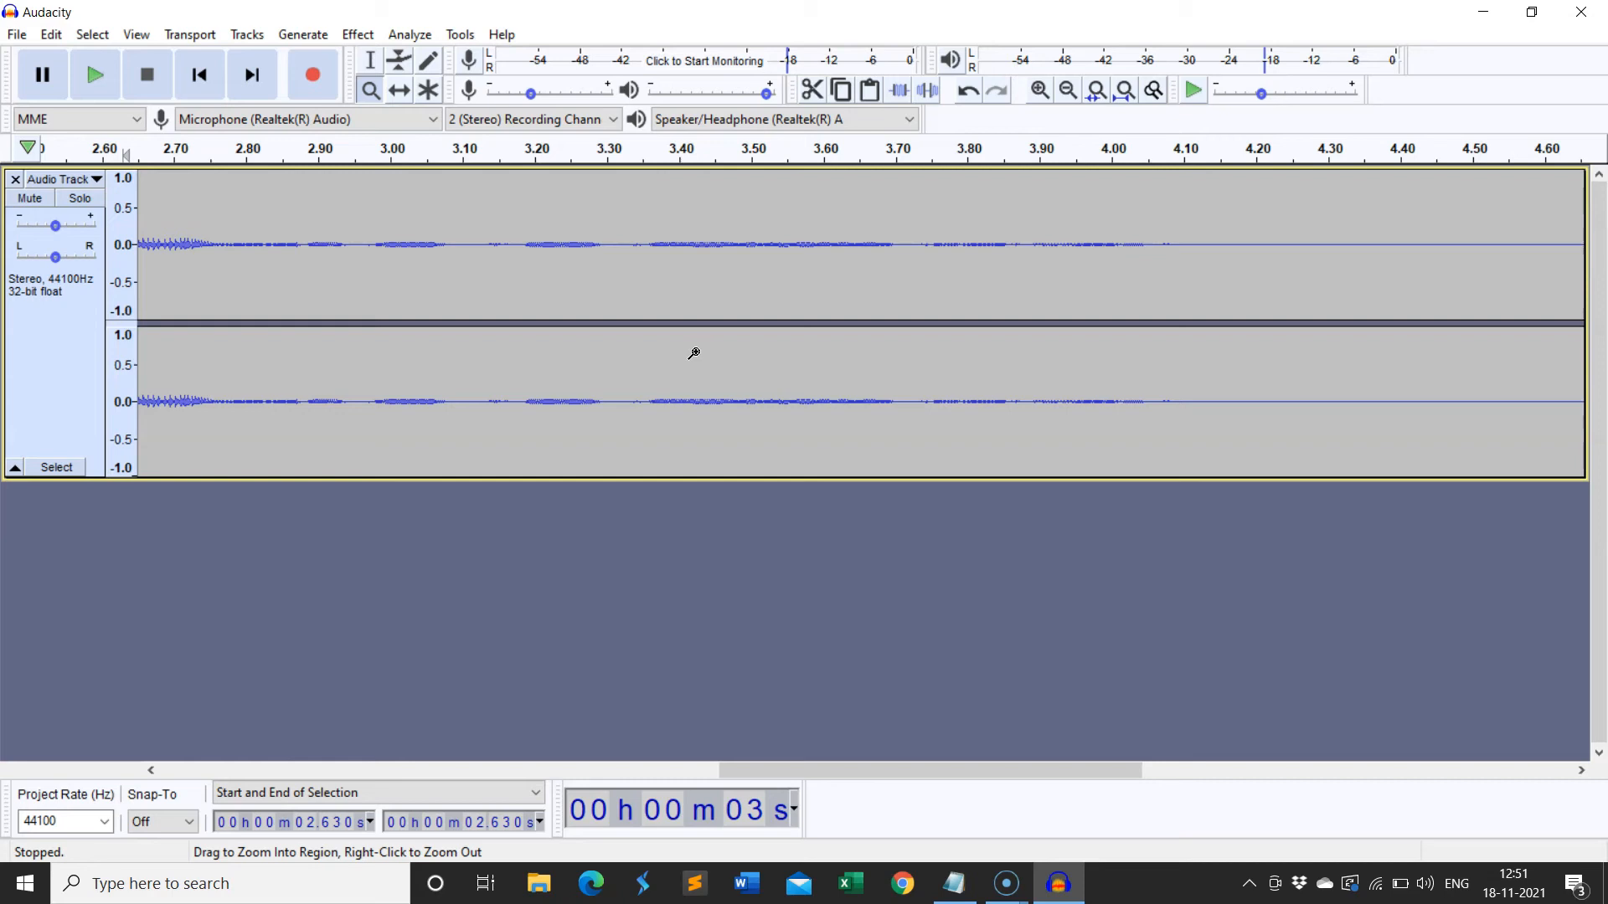
pyautogui.moveTo(1035, 769); pyautogui.dragTo(472, 725)
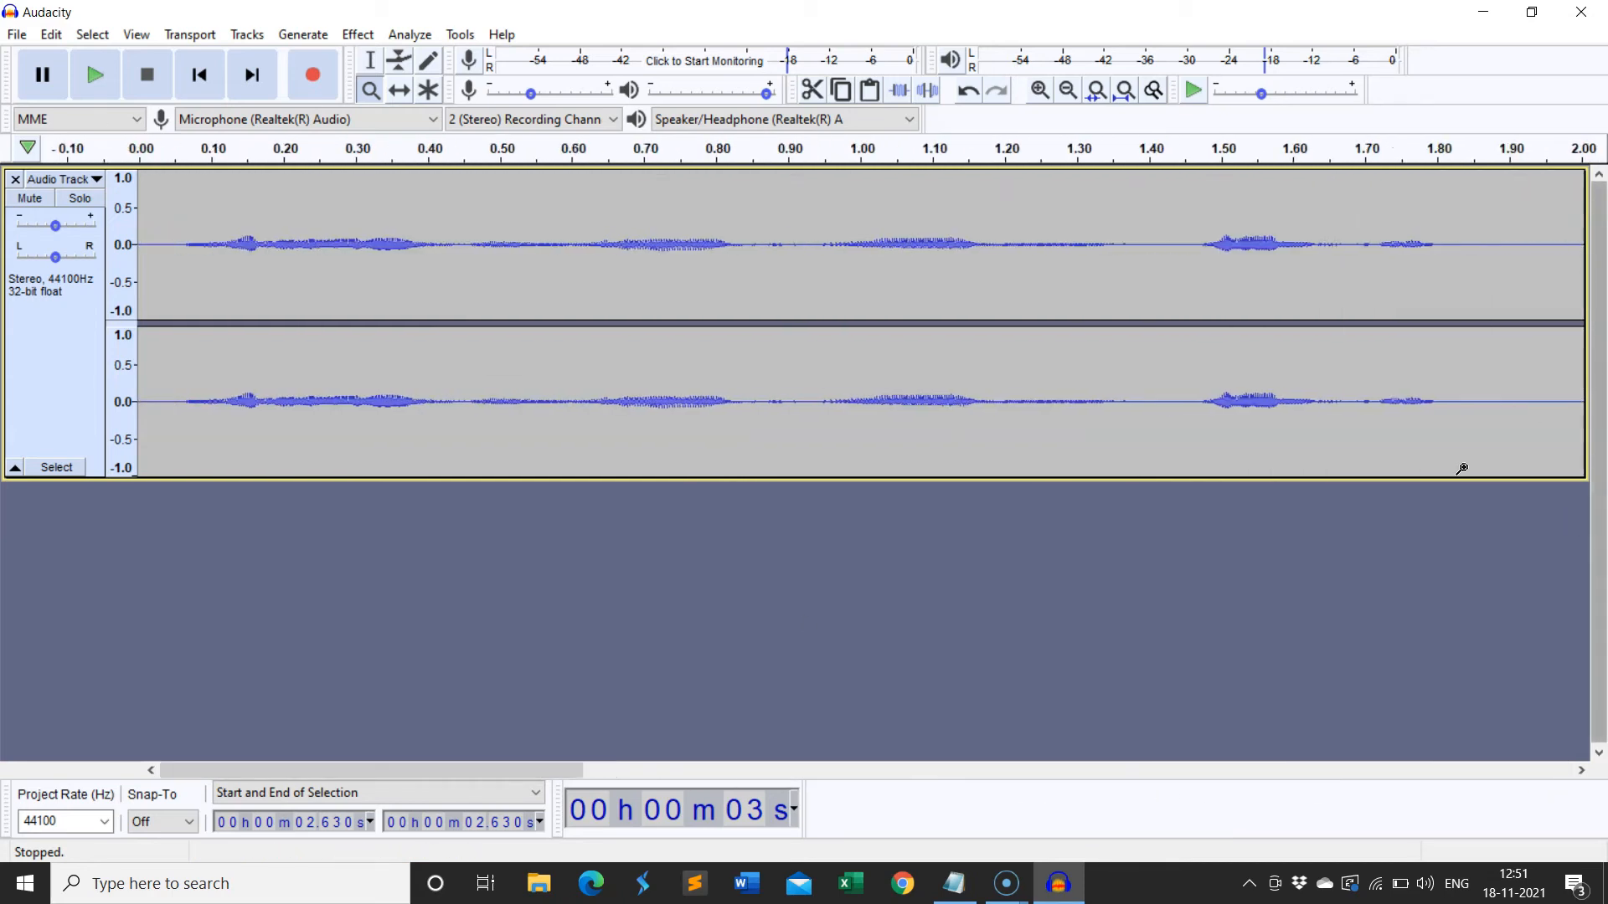
pyautogui.moveTo(495, 806); pyautogui.dragTo(678, 710)
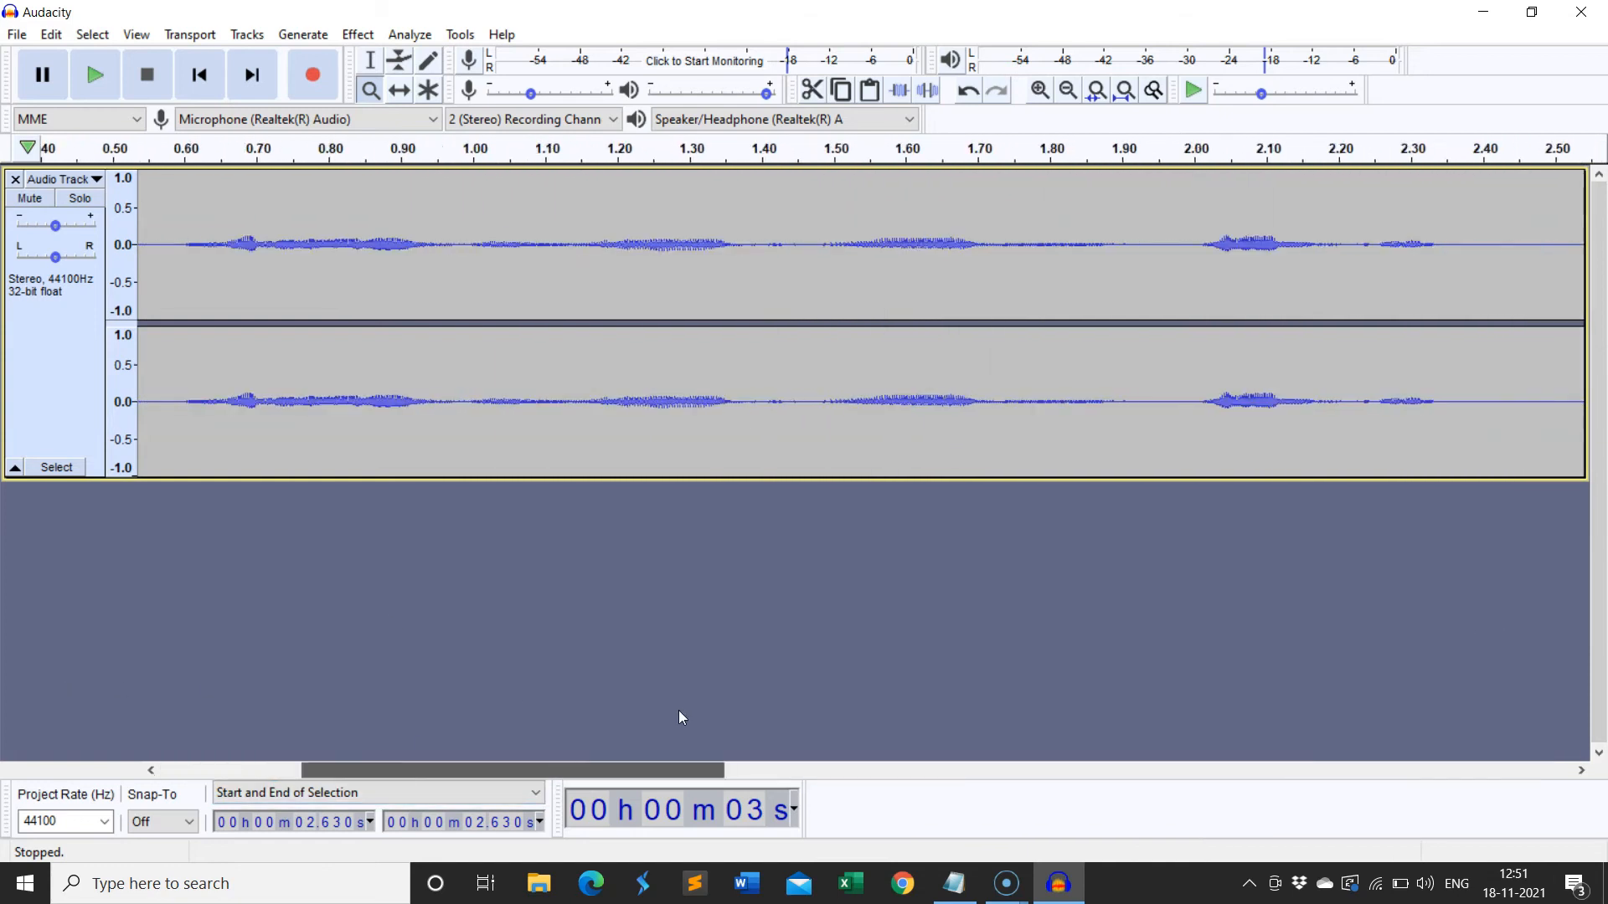
pyautogui.rightClick(646, 362)
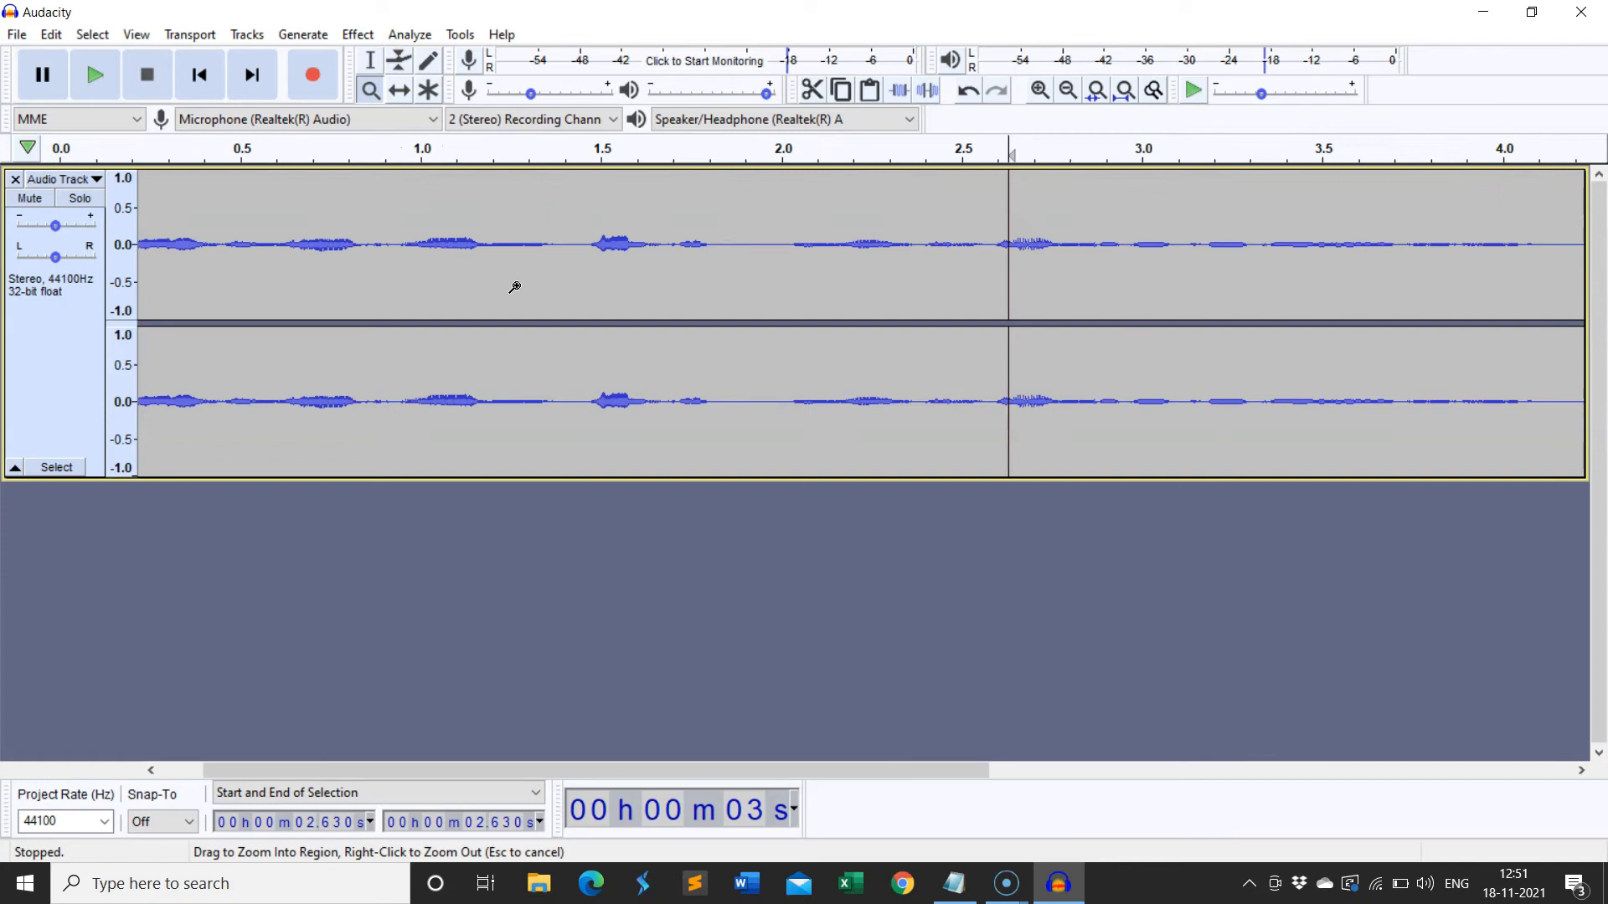
pyautogui.rightClick(643, 359)
pyautogui.rightClick(643, 360)
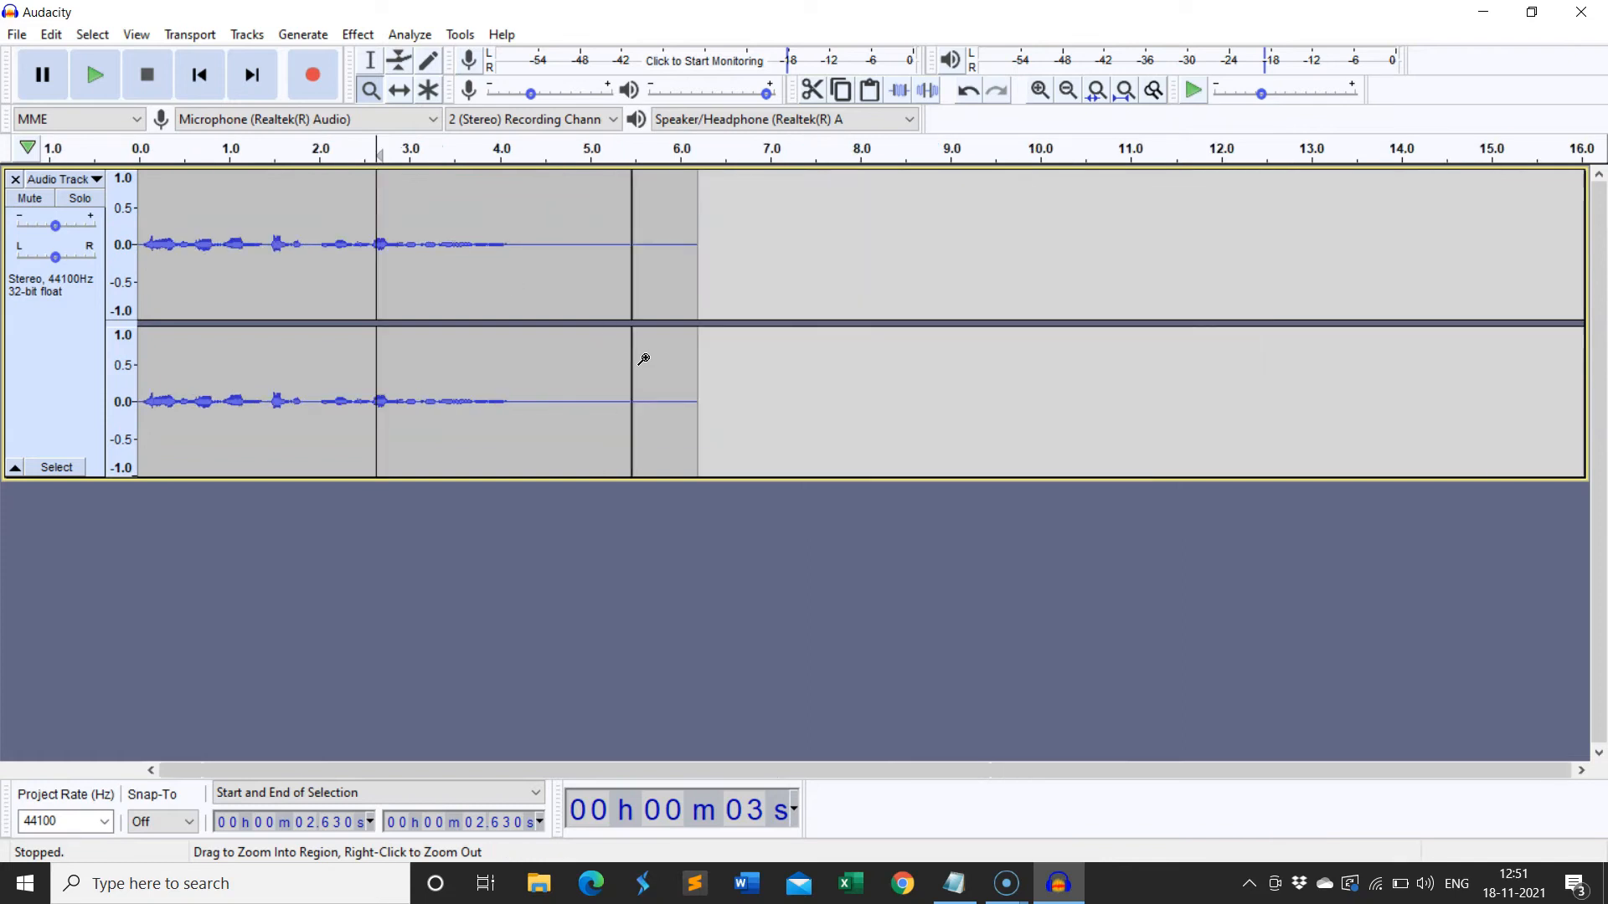
# Use the Time Shift tool to move the silent end clip to about 11.6 s and the speech clip directly before it, starting at about 6.1 s
pyautogui.click(400, 91)
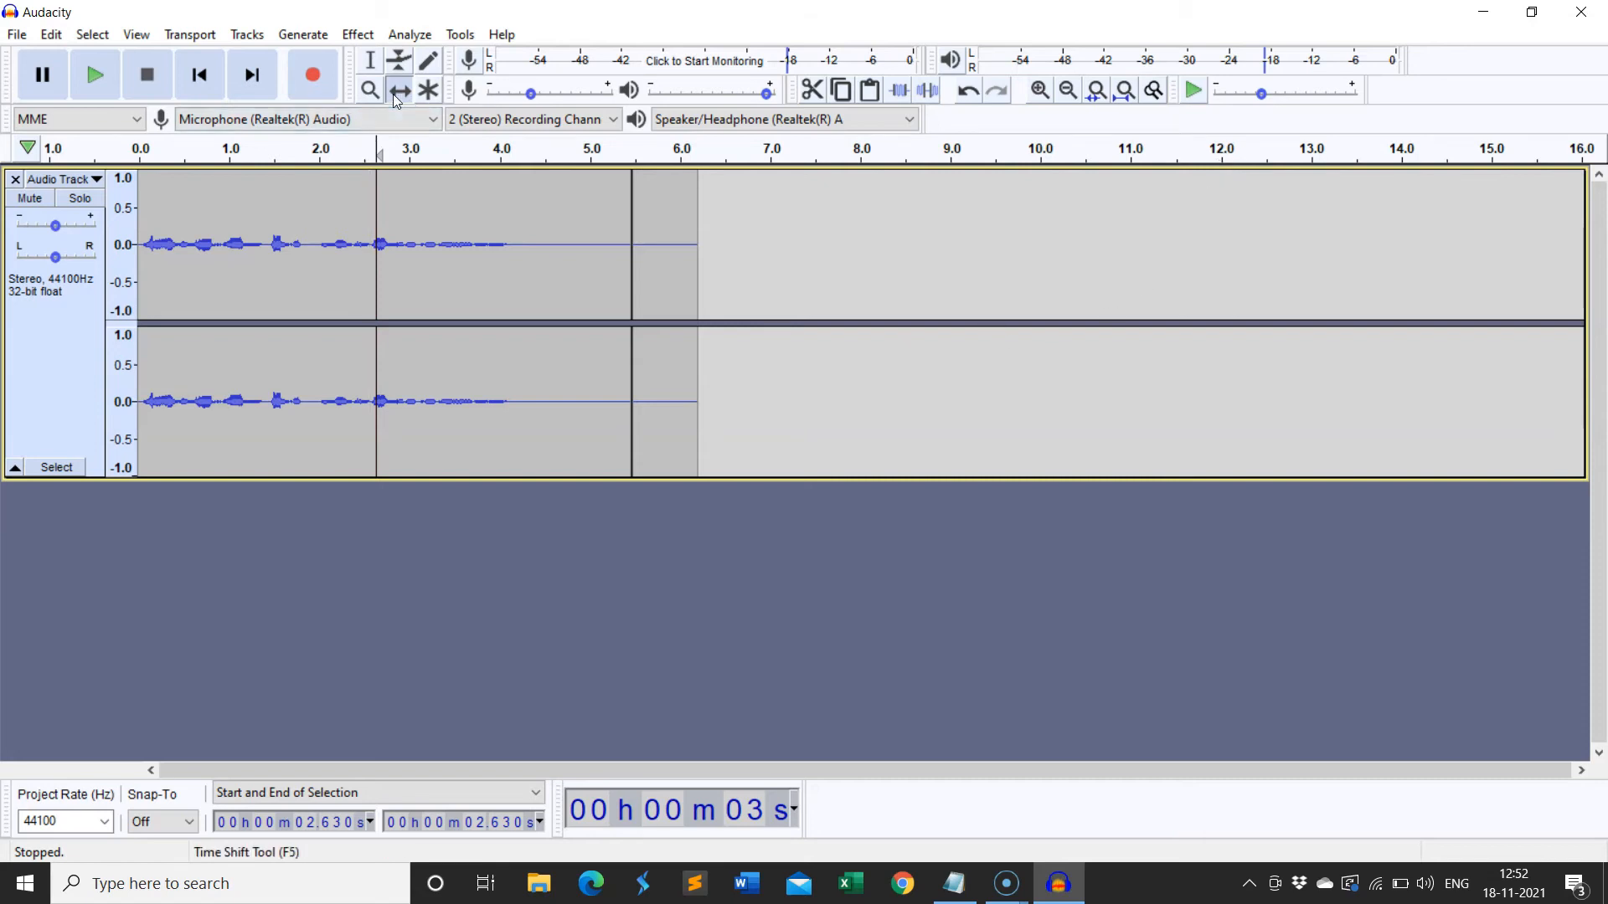
pyautogui.moveTo(656, 210); pyautogui.dragTo(1212, 217)
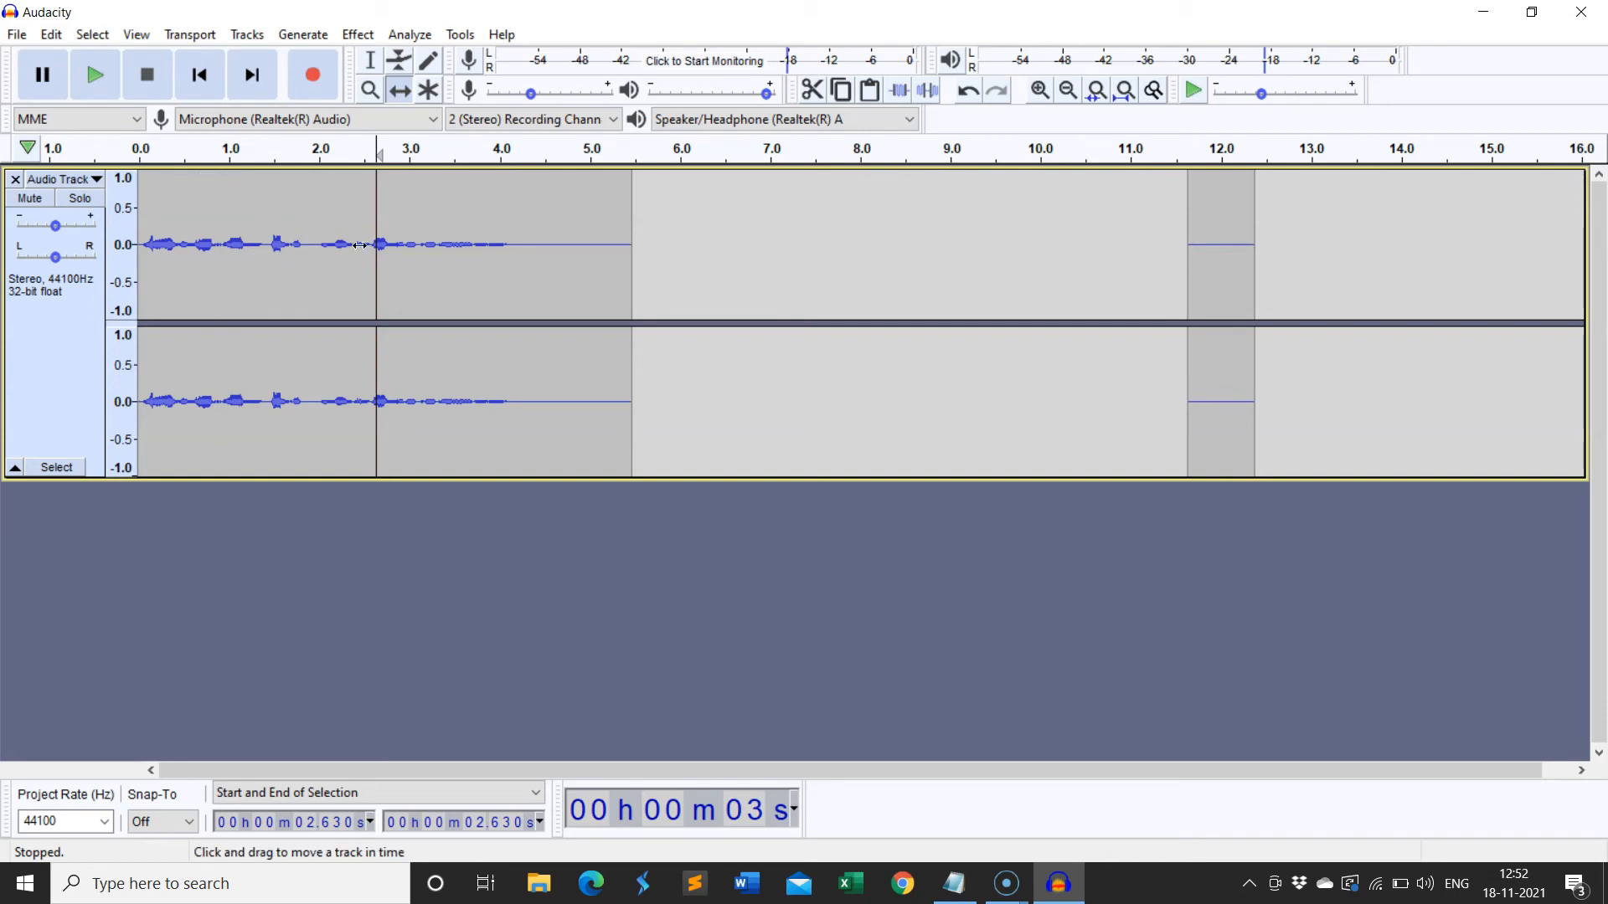
pyautogui.moveTo(264, 220); pyautogui.dragTo(796, 256)
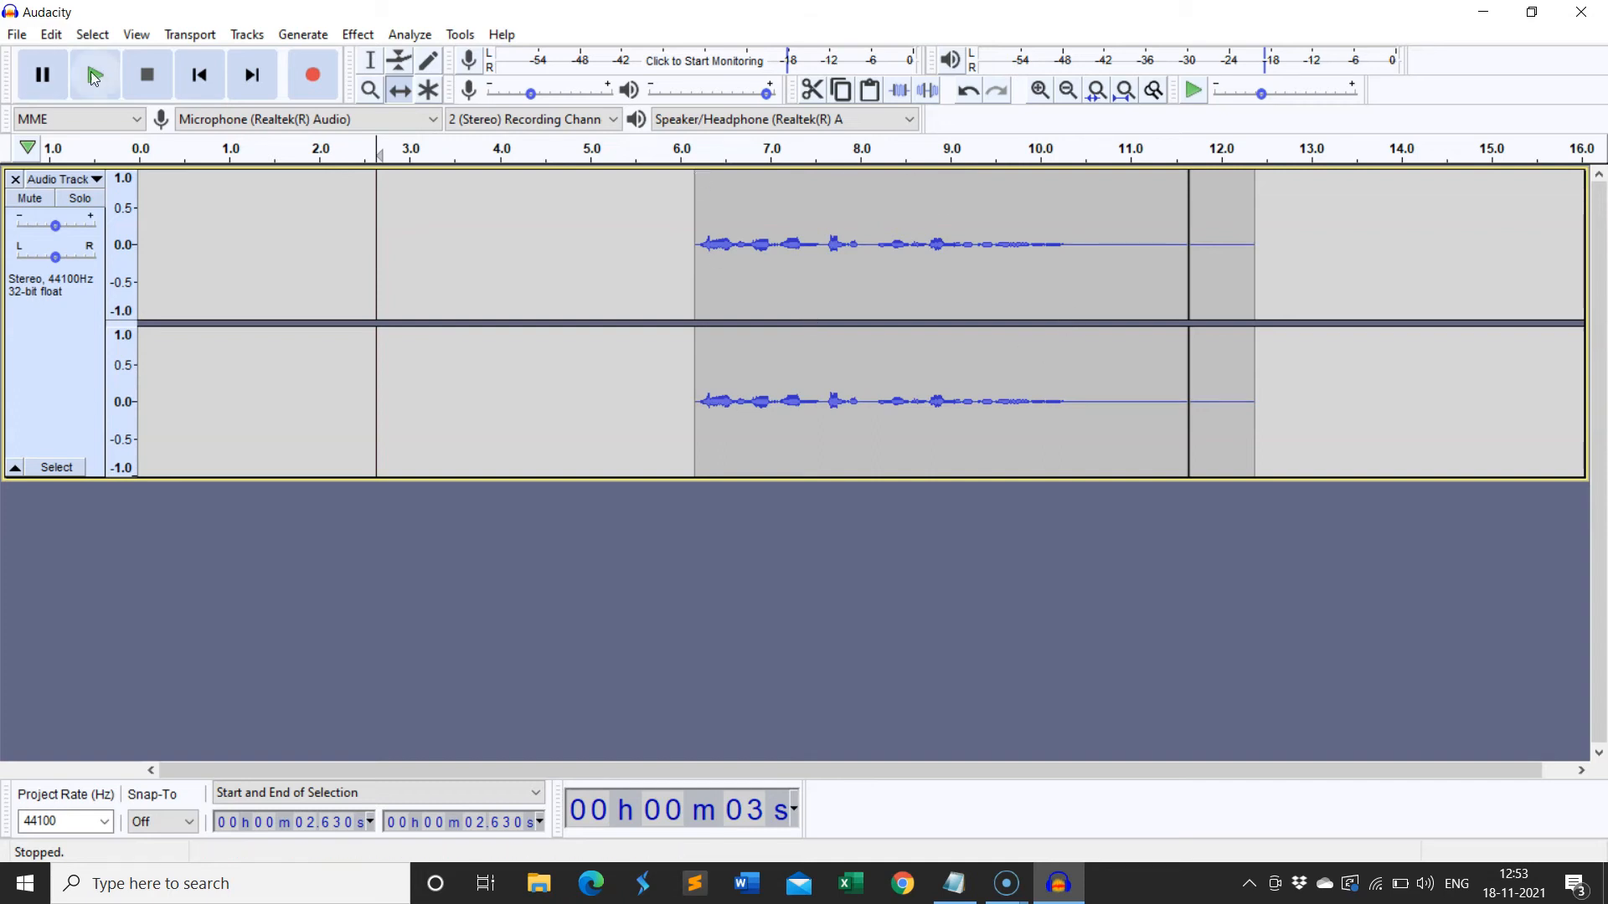
# Skip to the track's start and play the shifted recording through part of the speech, then stop playback
pyautogui.click(201, 77)
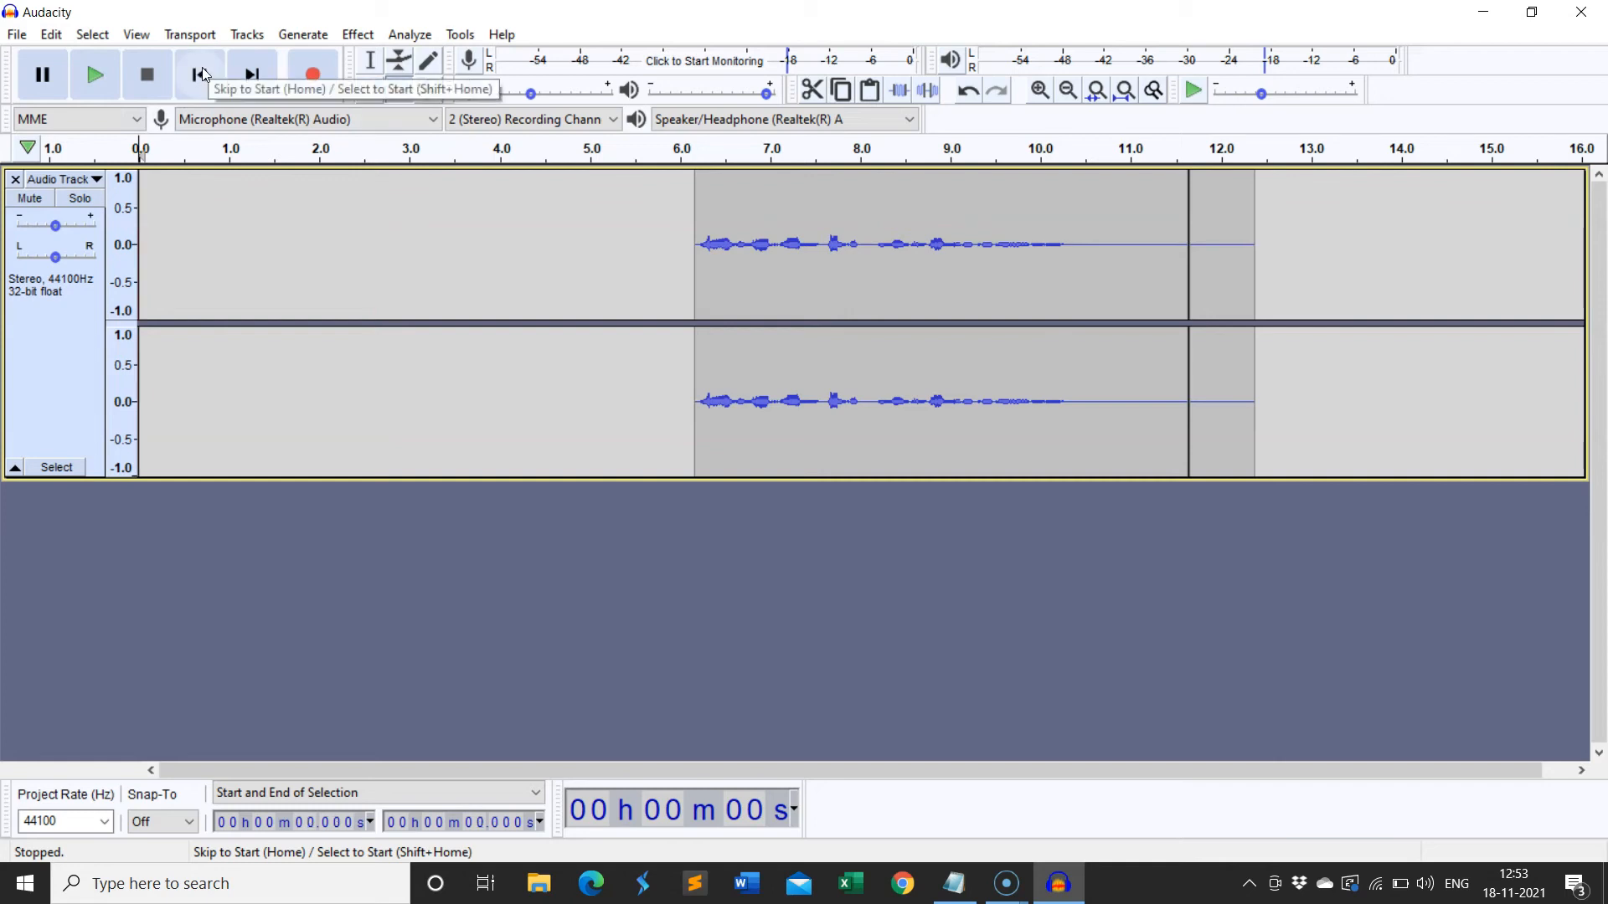
pyautogui.click(102, 66)
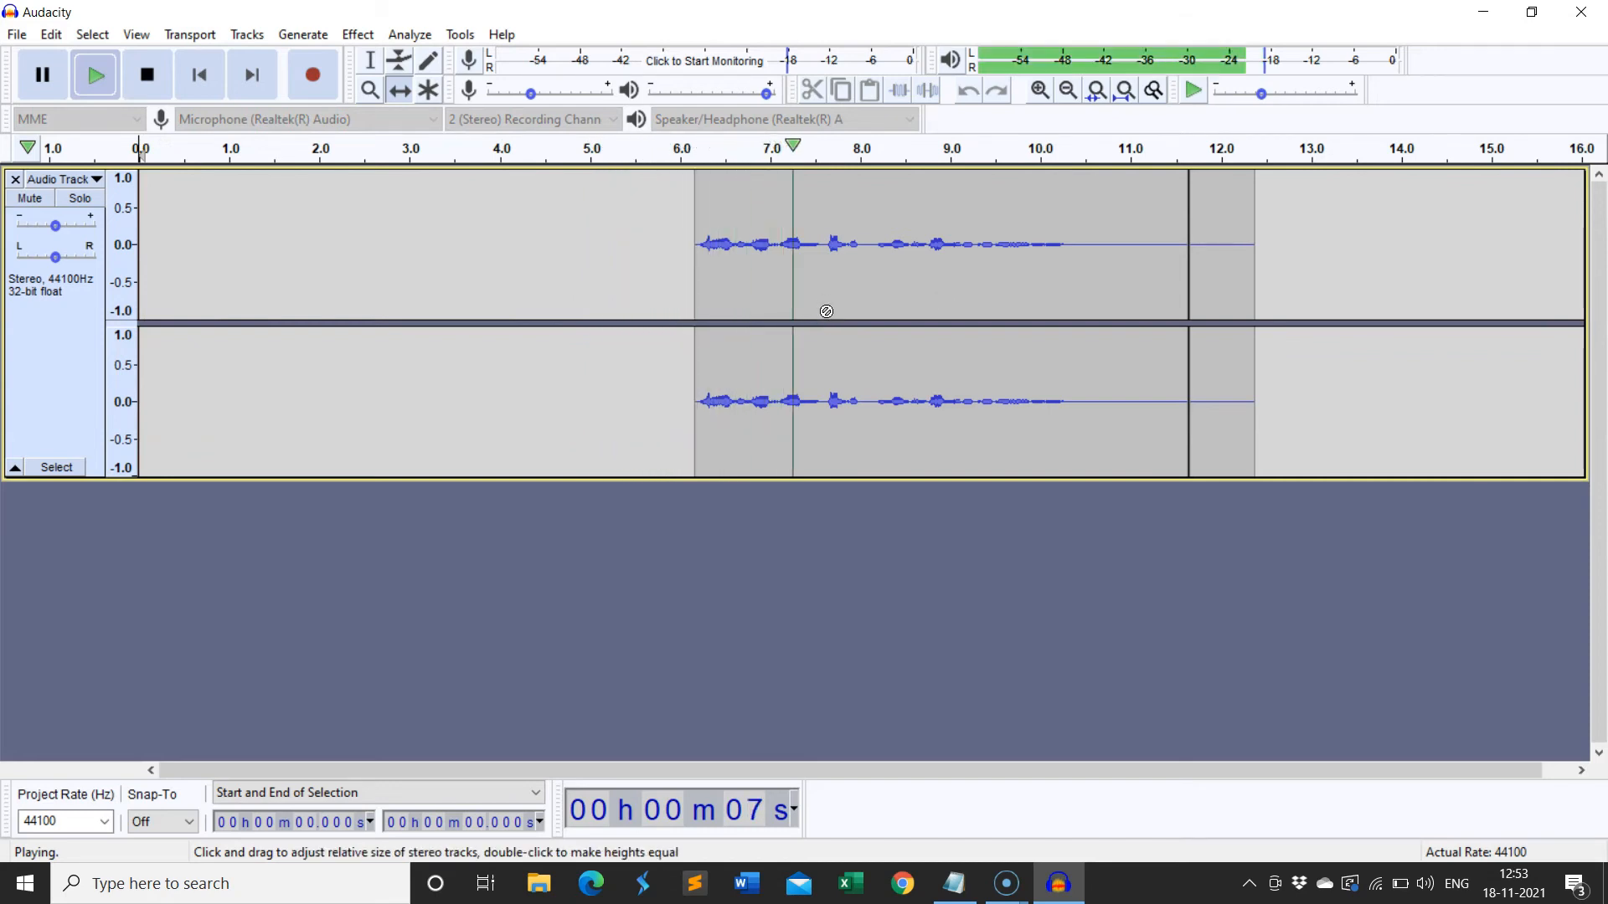
pyautogui.press('space')
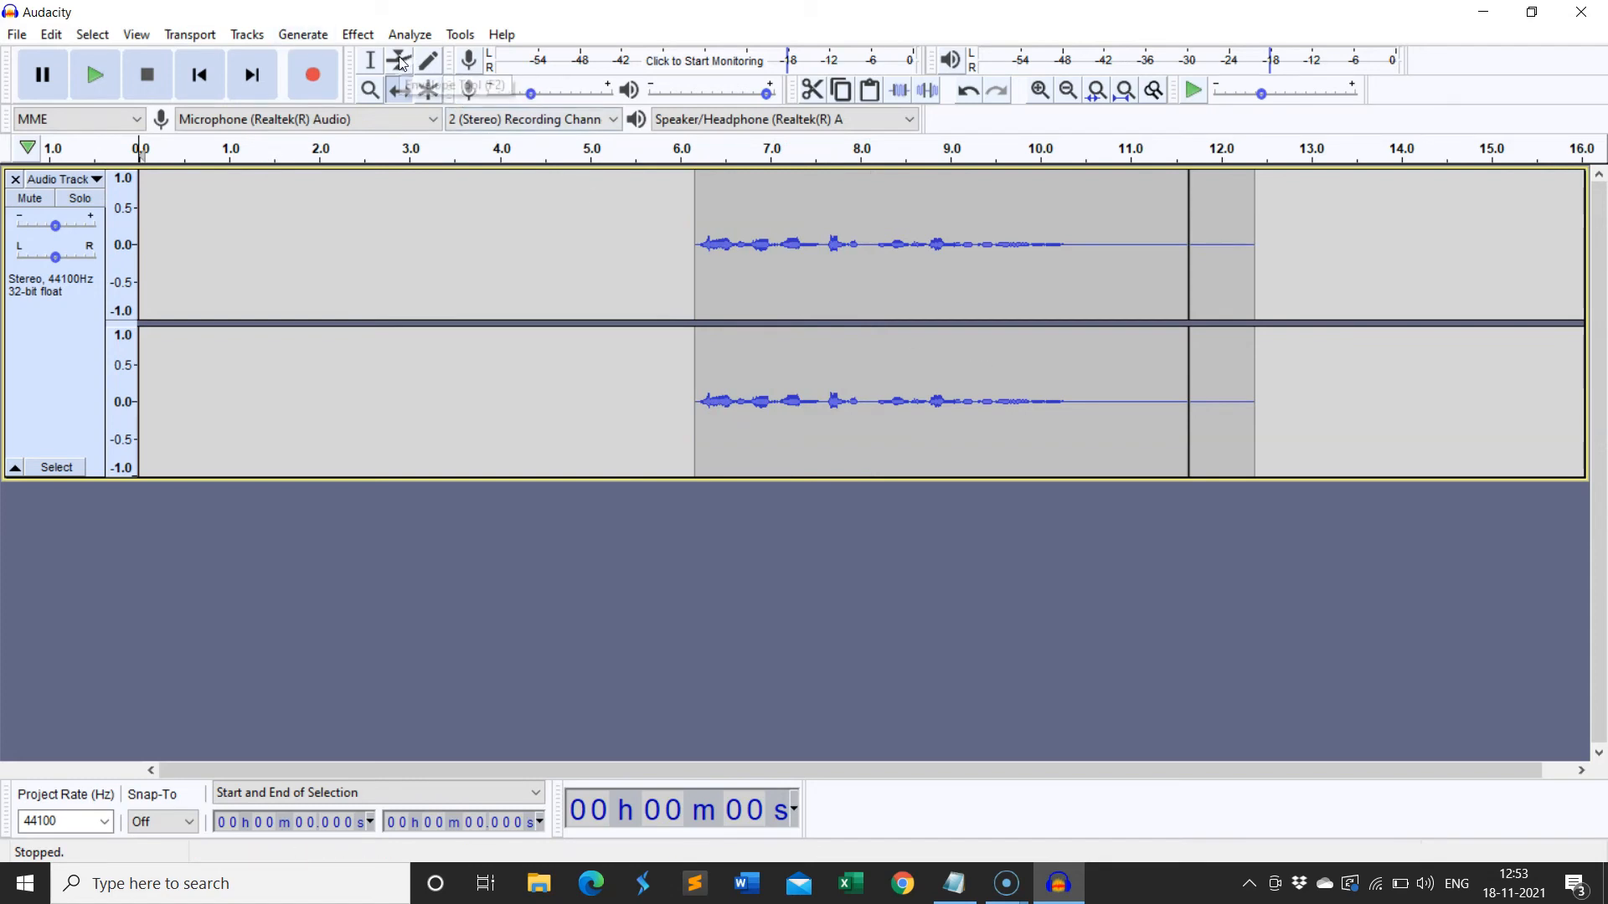
# Shift the speech clip back to the start of the timeline and the silent clip back against its end, and return to the Selection tool
pyautogui.moveTo(872, 293); pyautogui.dragTo(307, 274)
pyautogui.moveTo(1220, 231); pyautogui.dragTo(654, 244)
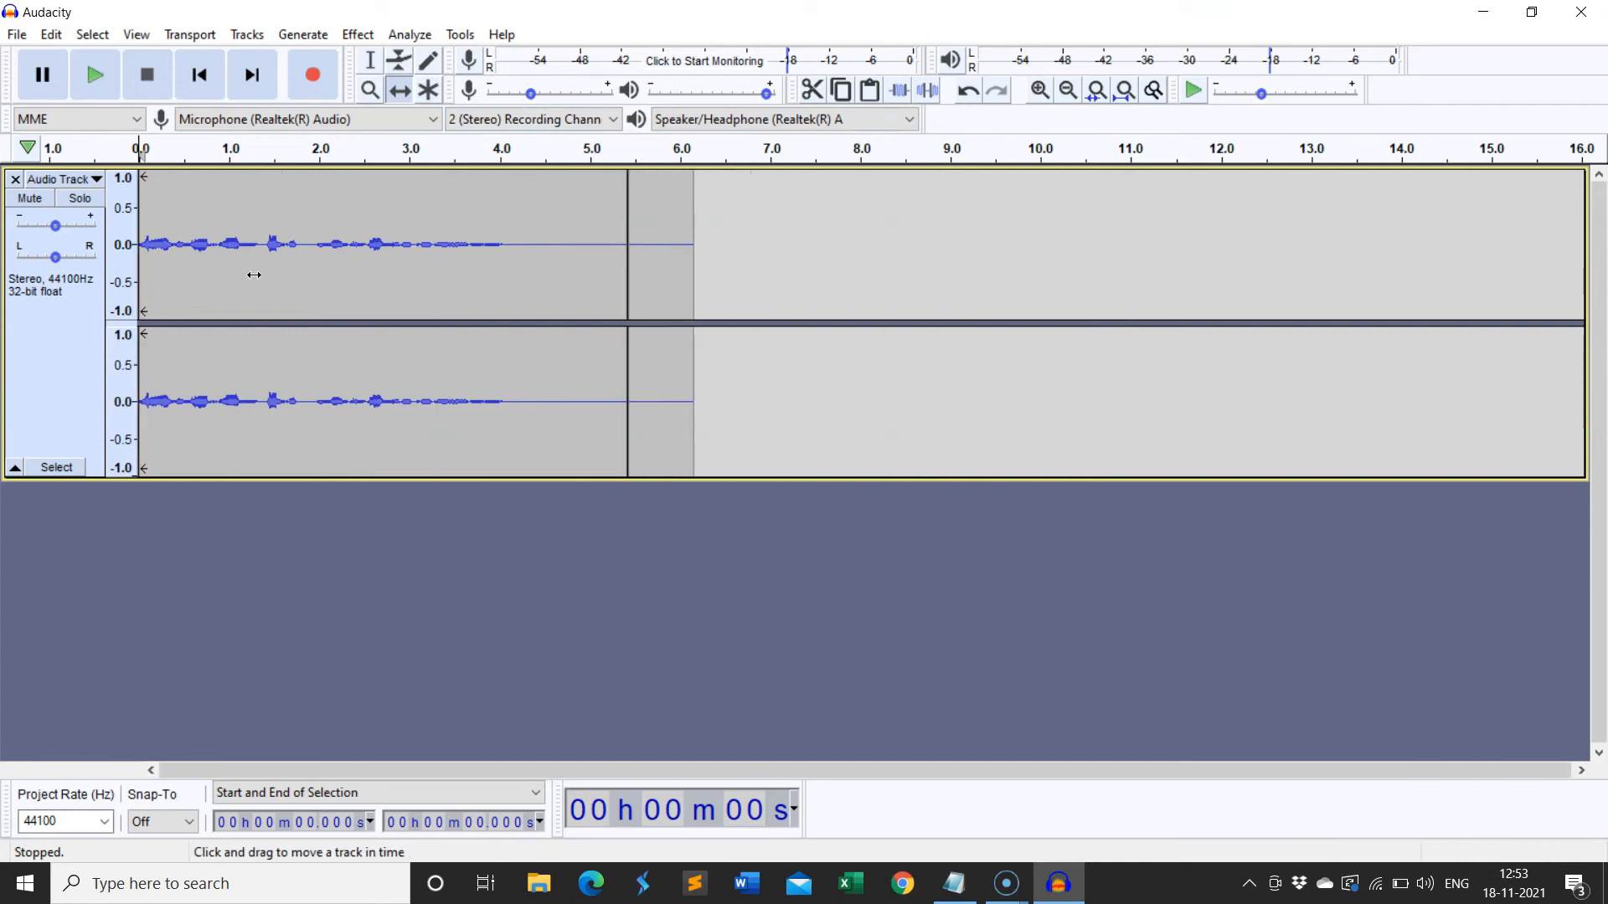
pyautogui.click(378, 66)
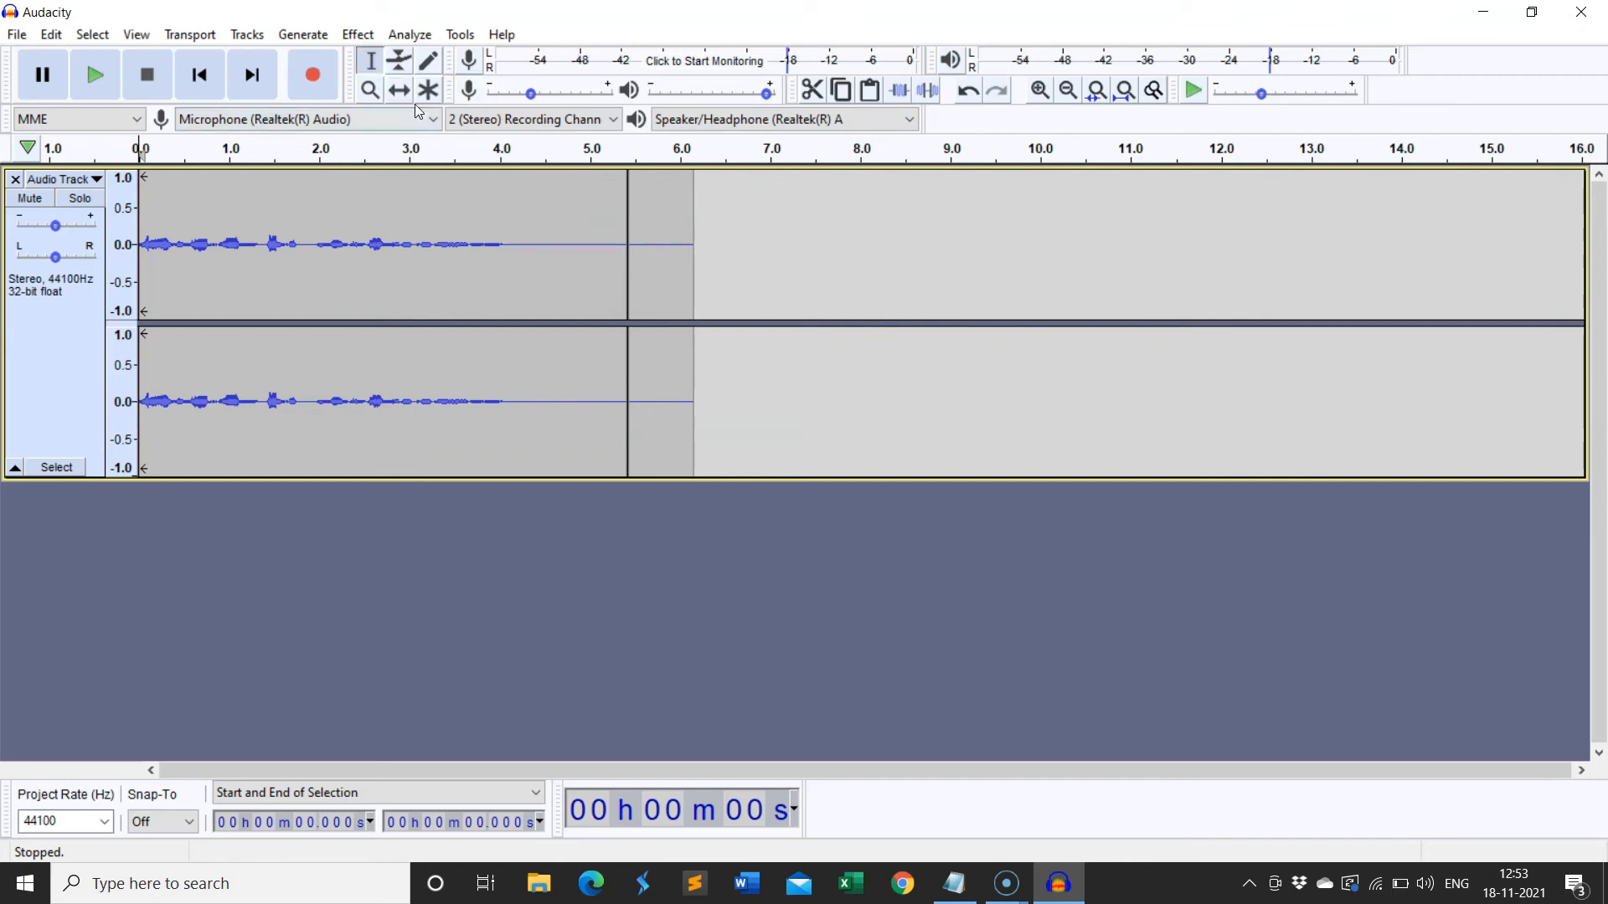
# Lower the speech clip's amplitude nearly to zero with the Envelope tool and play back the quieter result
pyautogui.click(401, 60)
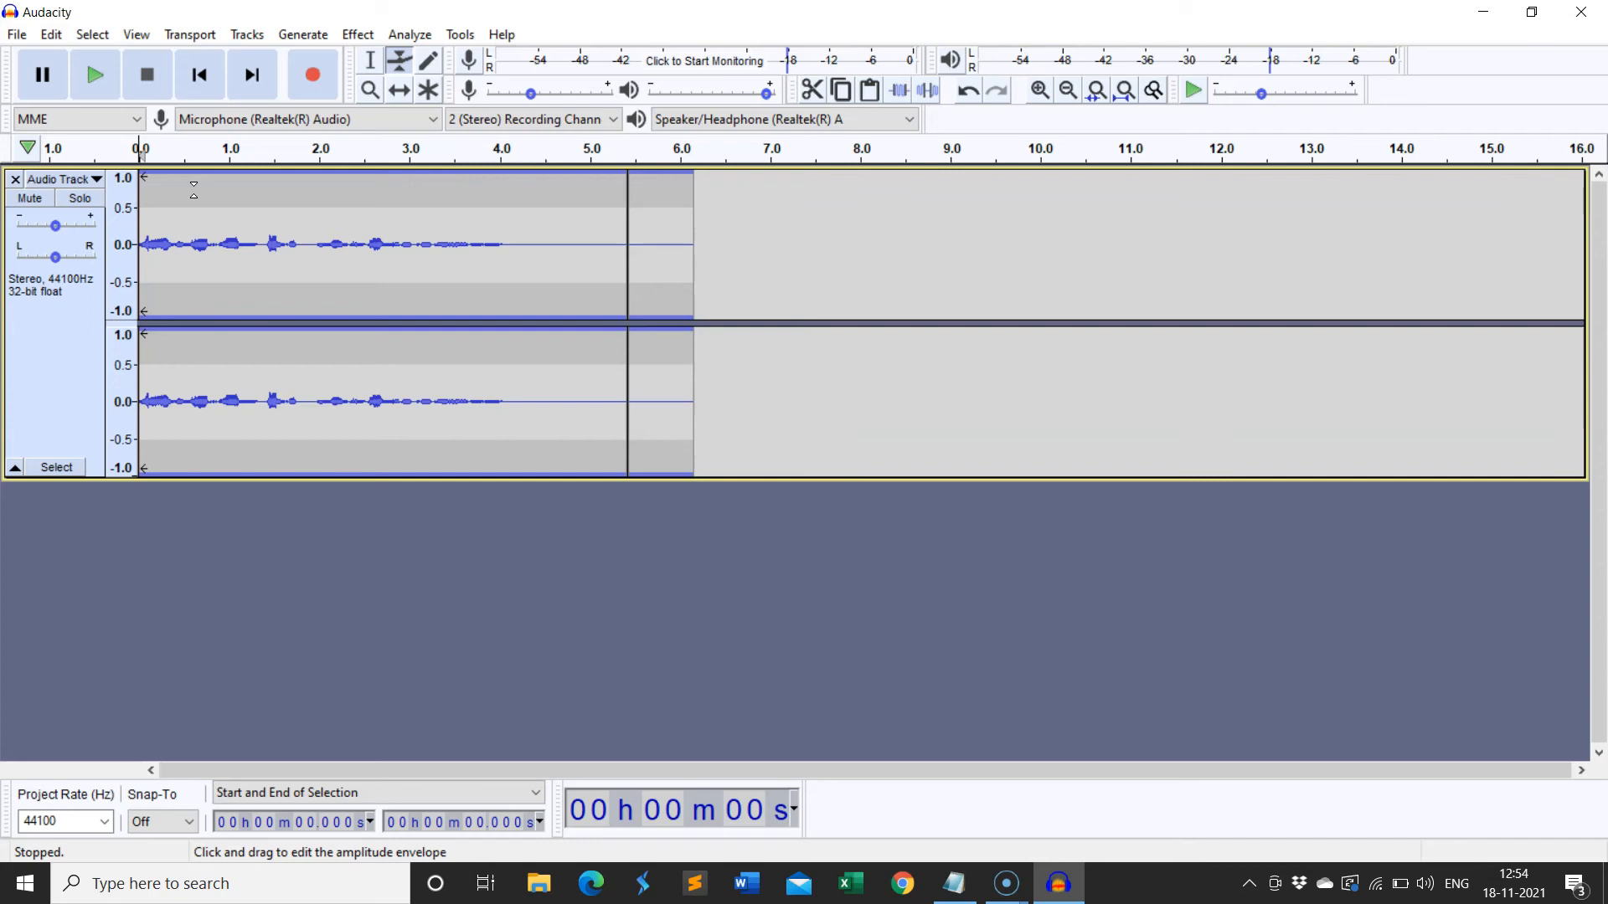
pyautogui.moveTo(237, 206); pyautogui.dragTo(363, 232)
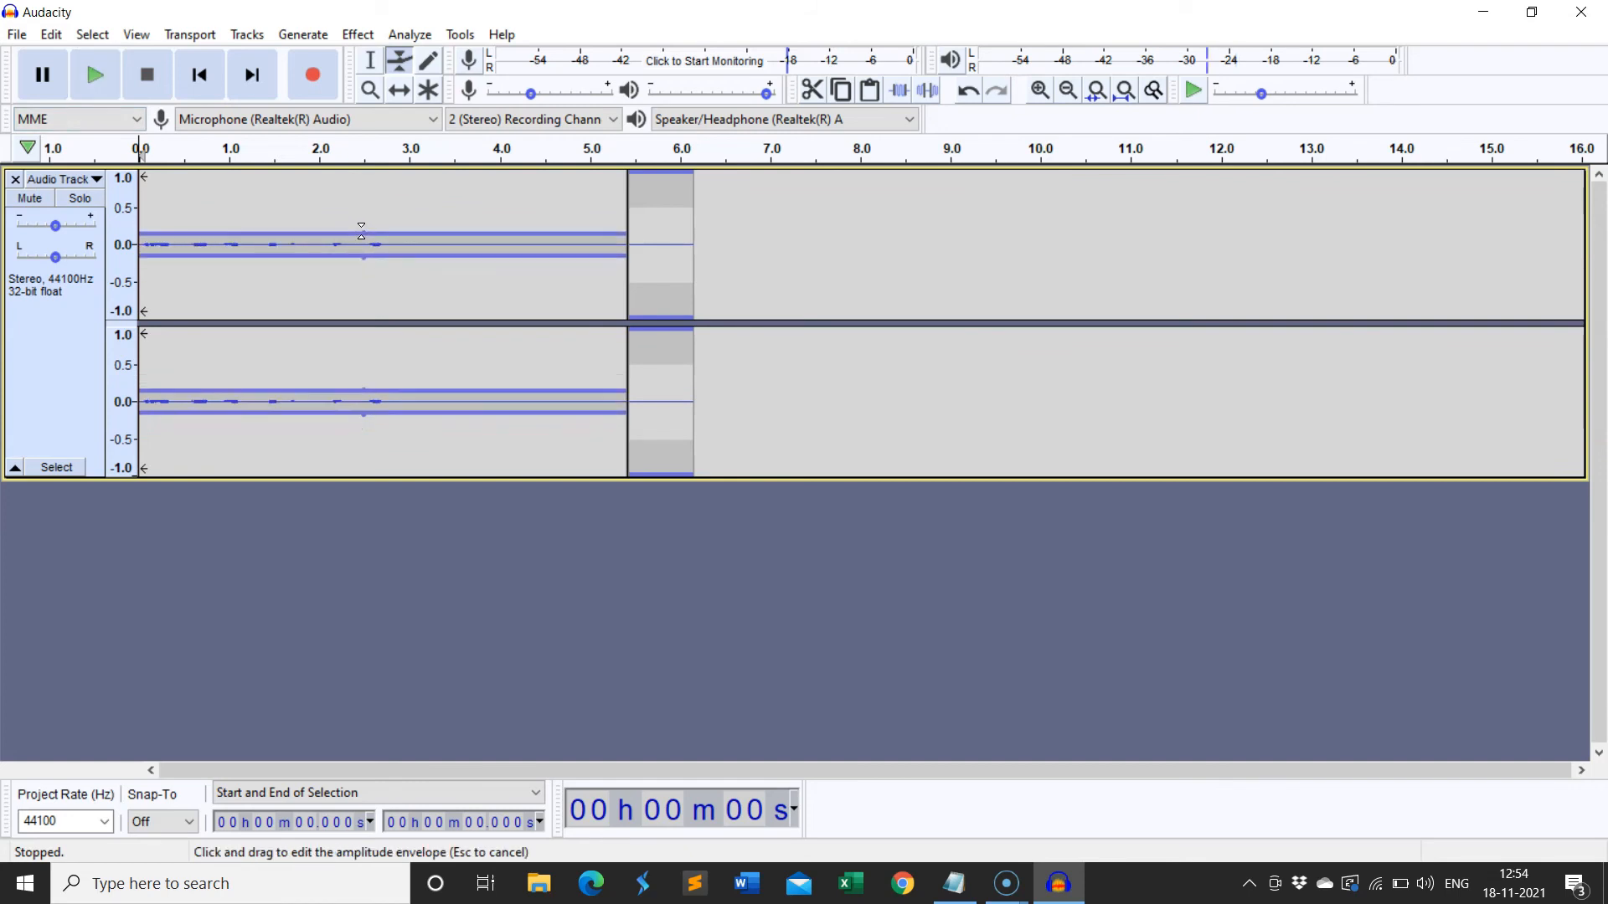
pyautogui.click(89, 69)
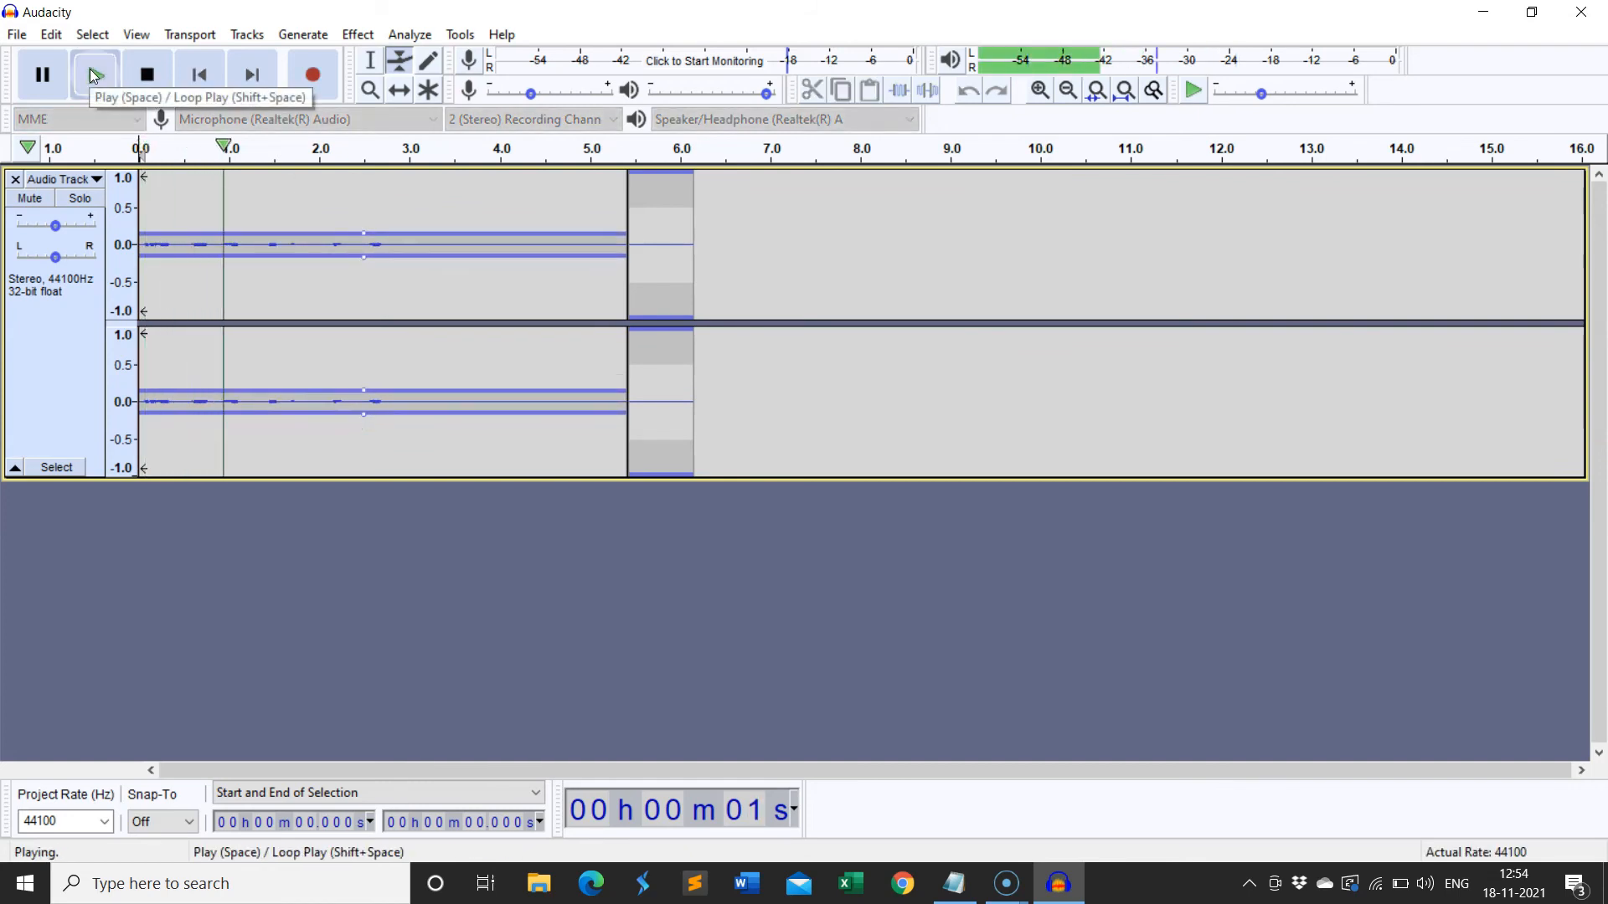
pyautogui.click(147, 75)
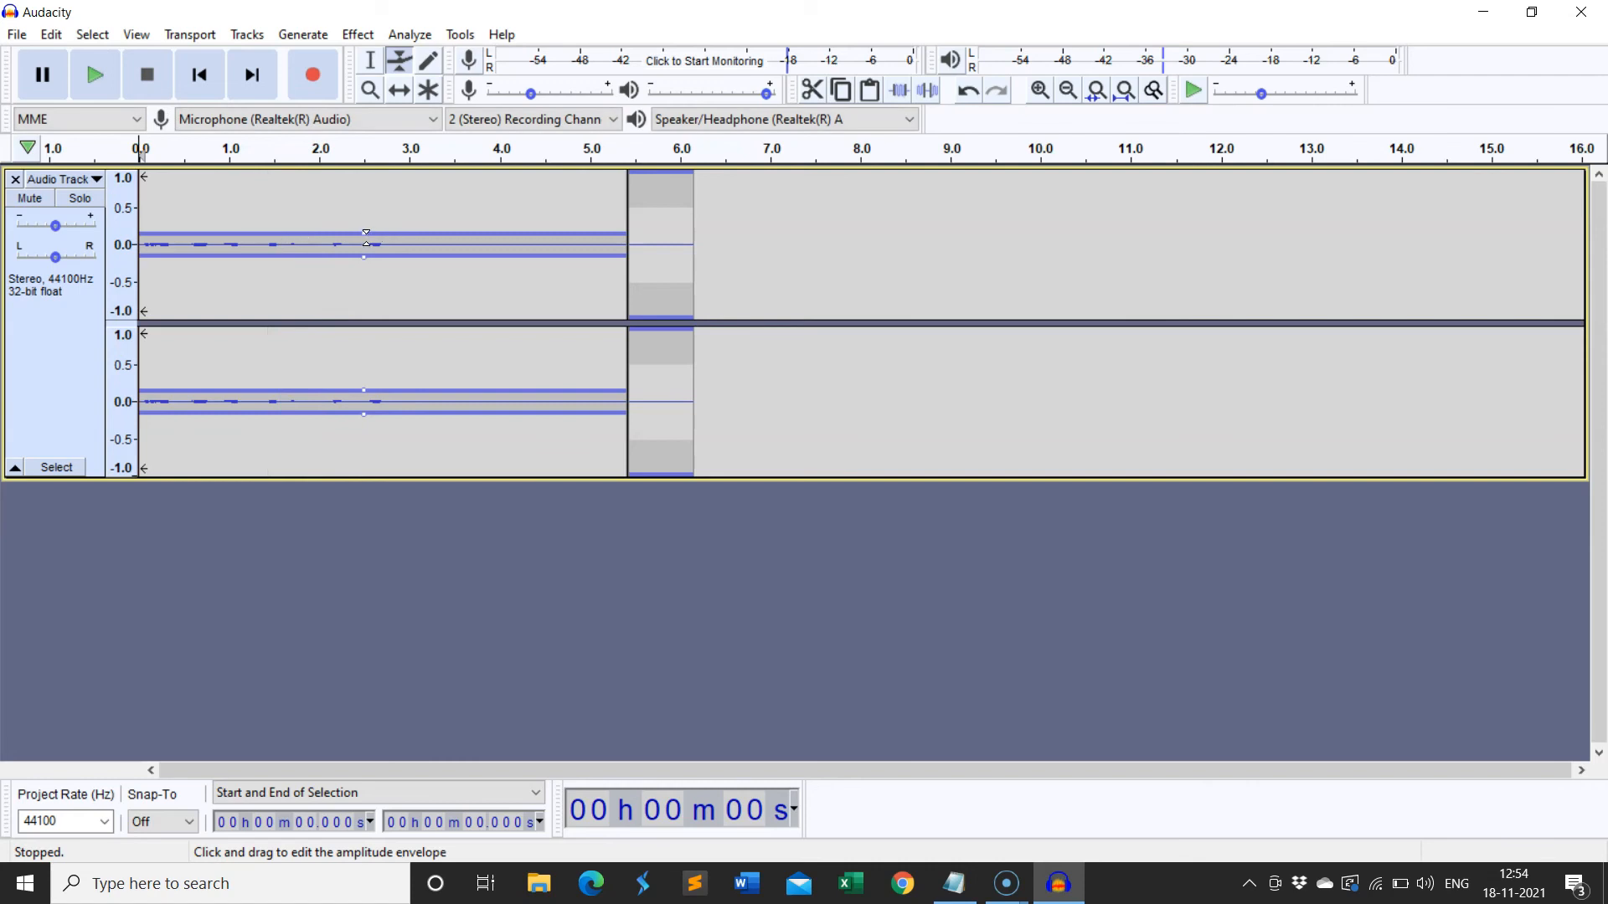
# Raise the speech clip's amplitude envelope back to full level and play back the start of the recording
pyautogui.moveTo(366, 234); pyautogui.dragTo(361, 159)
pyautogui.moveTo(353, 71); pyautogui.dragTo(353, 71)
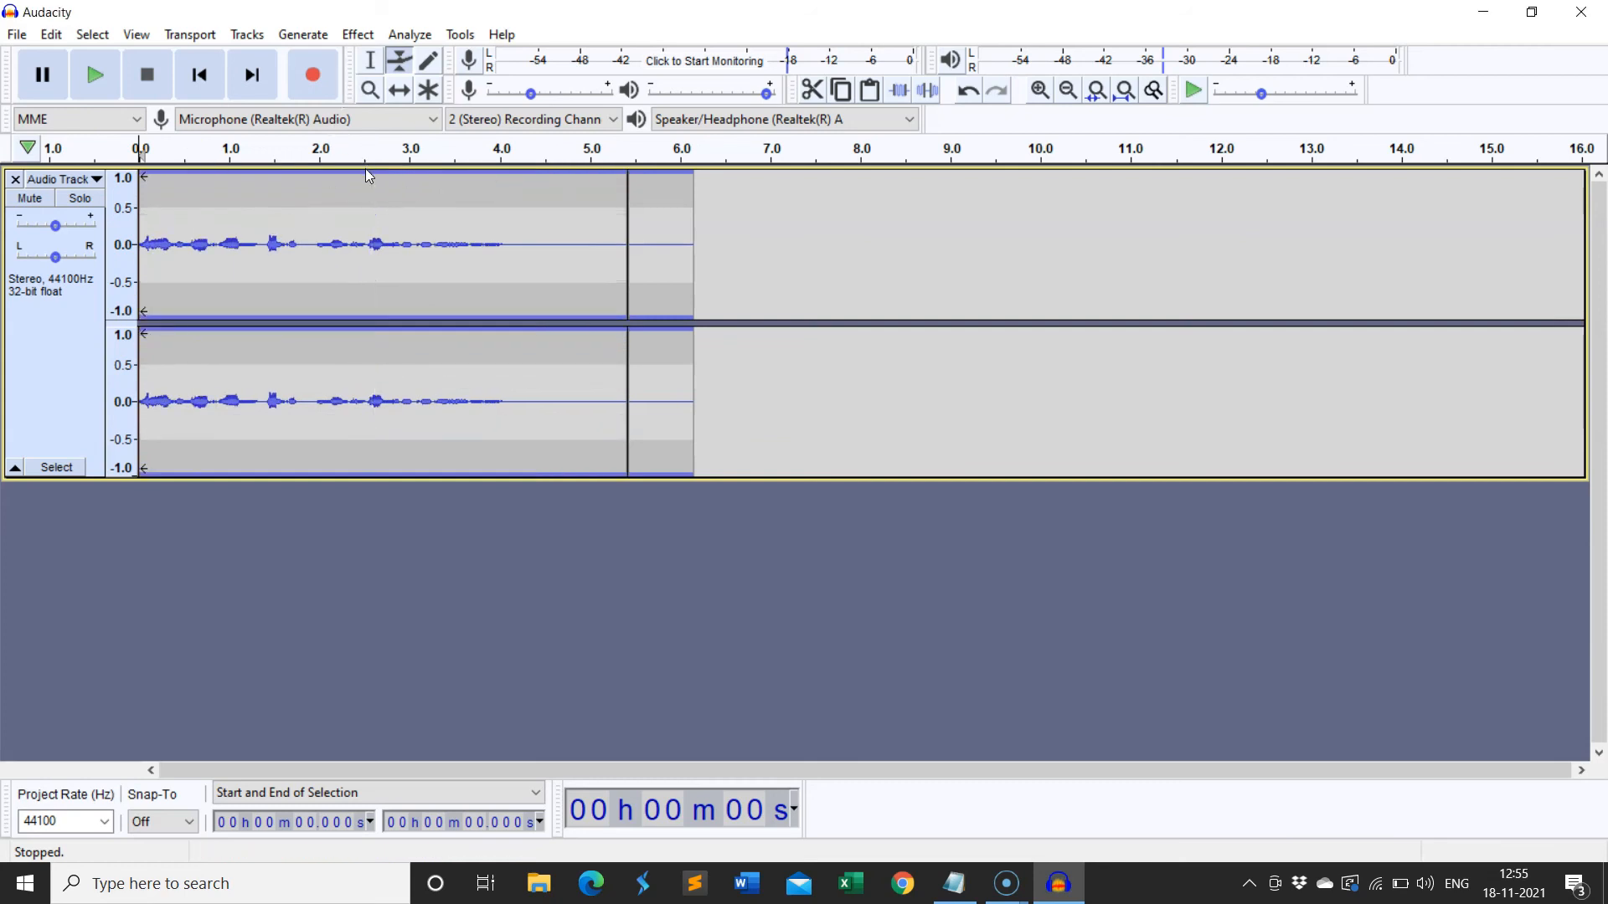
pyautogui.moveTo(373, 176); pyautogui.dragTo(372, 161)
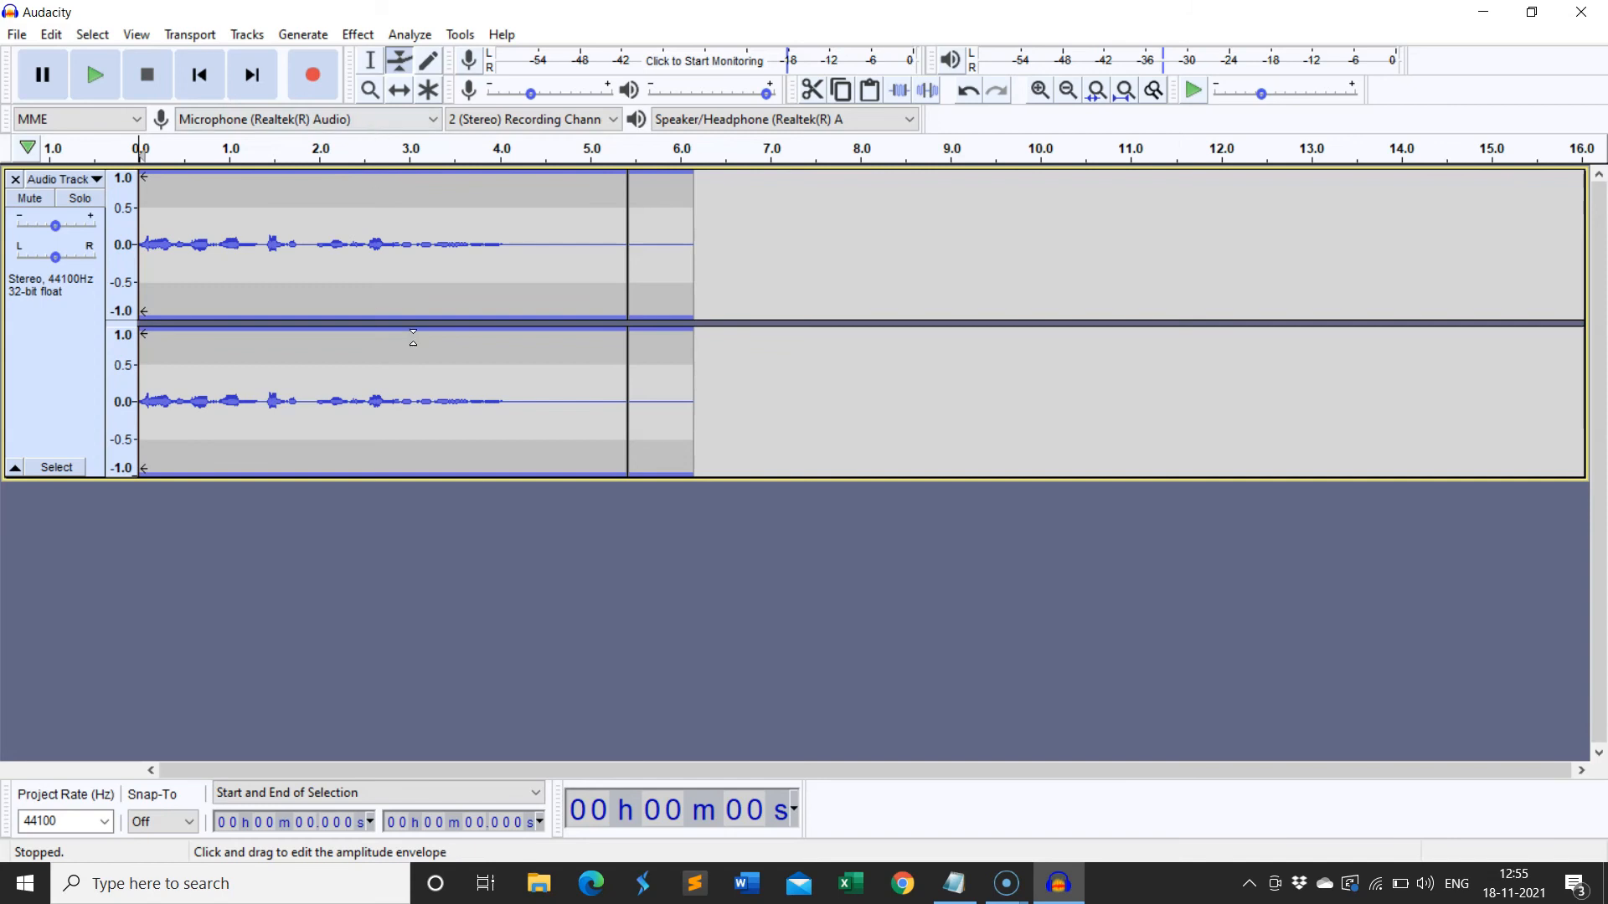
pyautogui.click(96, 77)
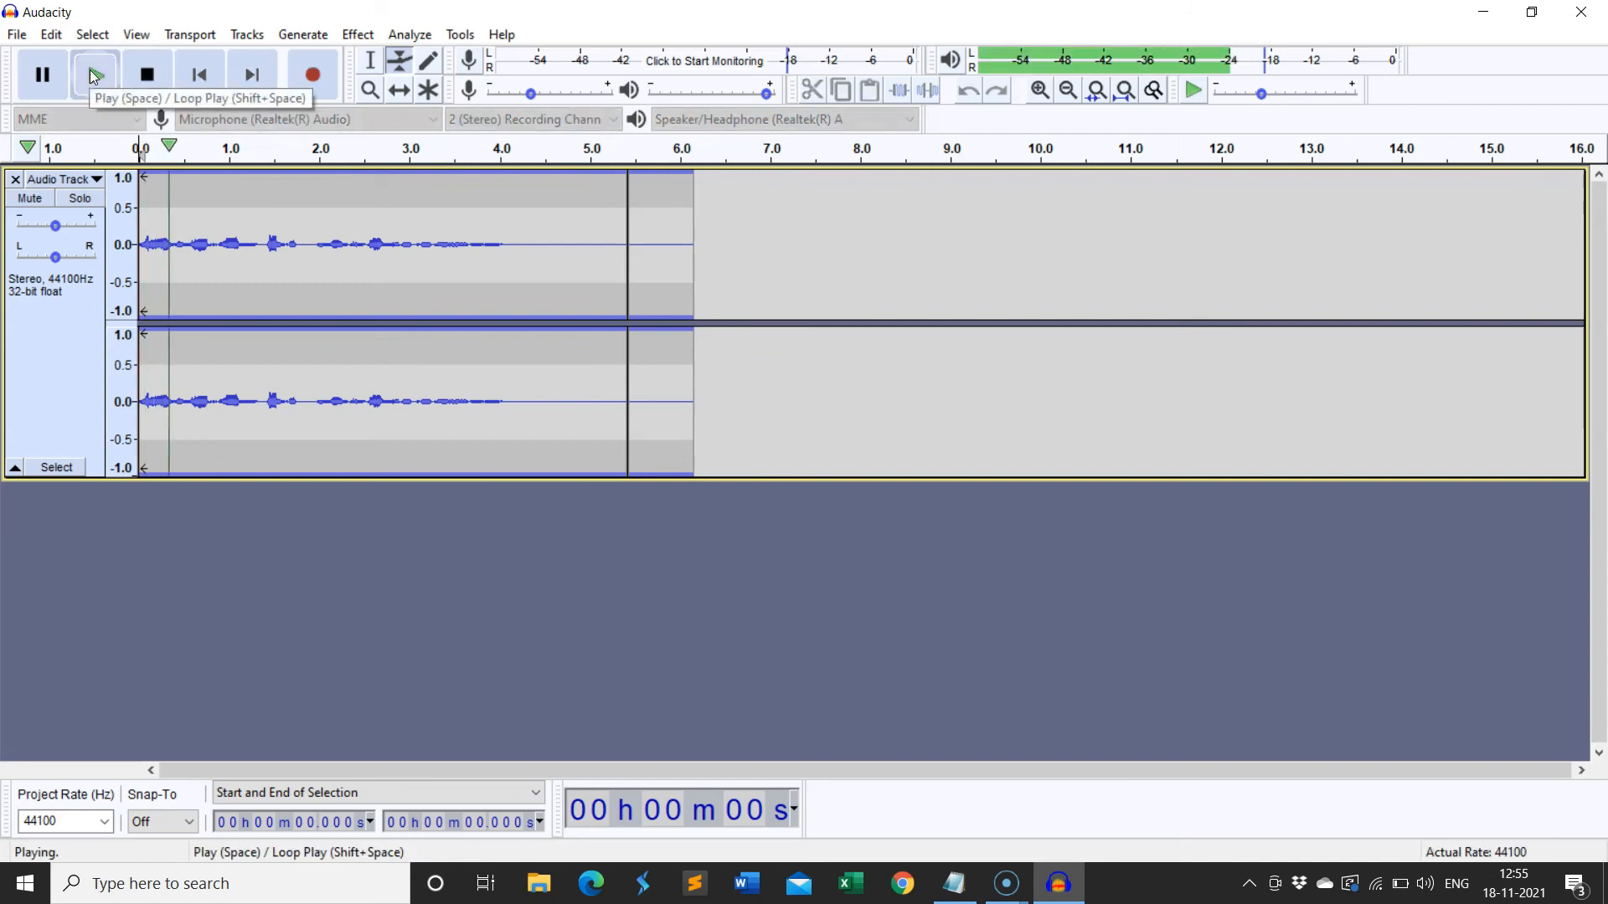
pyautogui.click(146, 75)
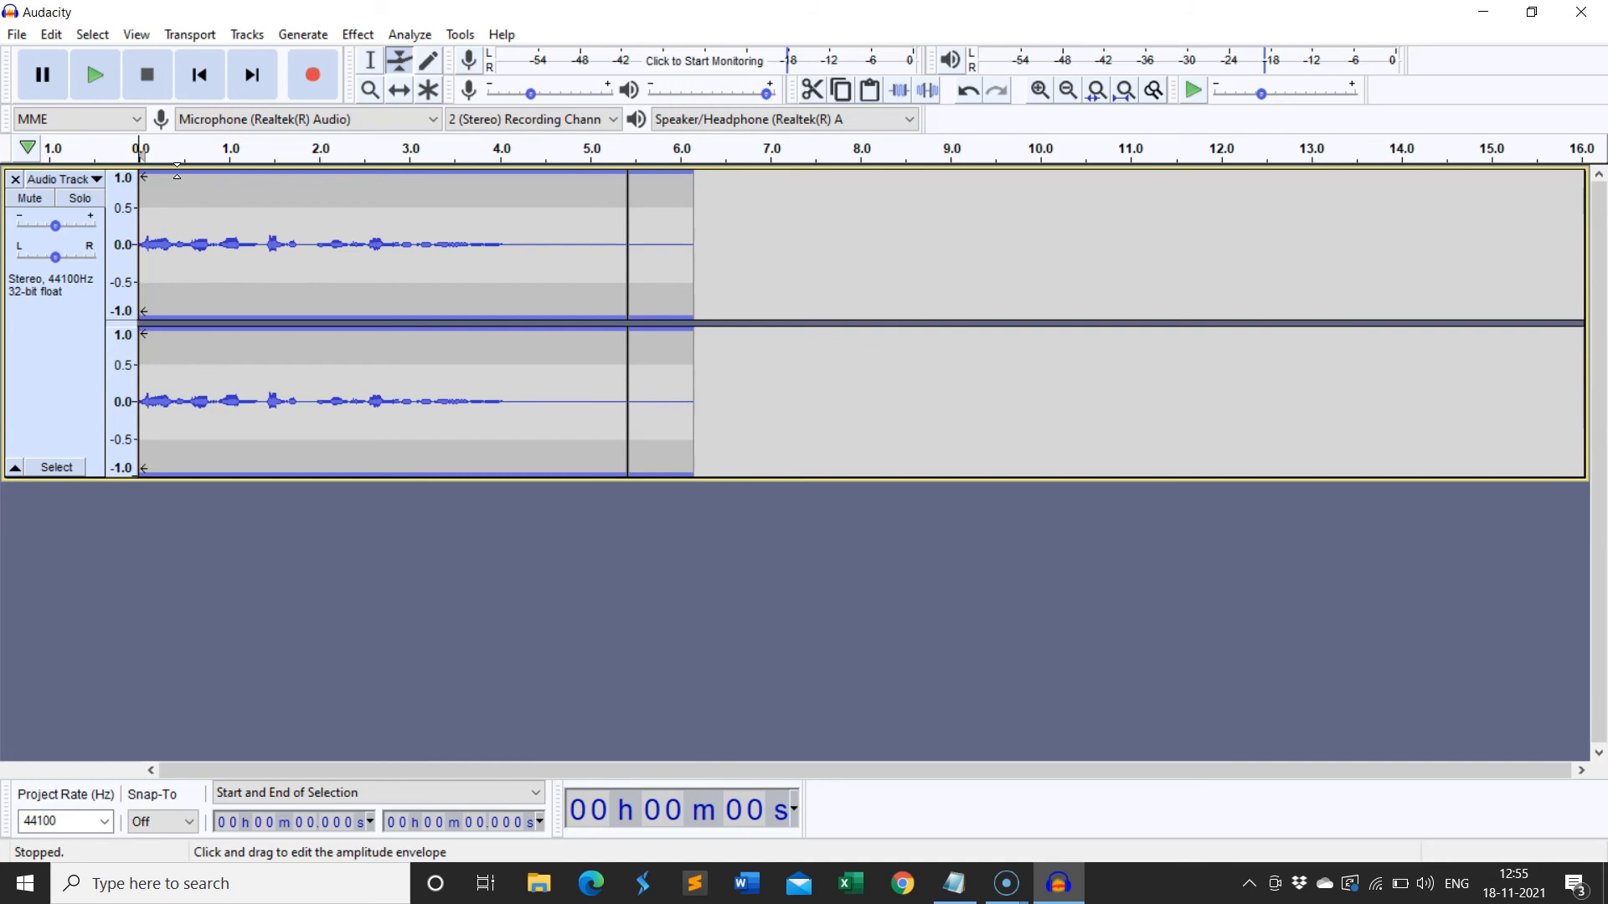
# Shape the speech clip's envelope with control points at about 0.2, 0.5, 1.1 and 3.2 s so the volume rises from a quieter start
pyautogui.click(175, 207)
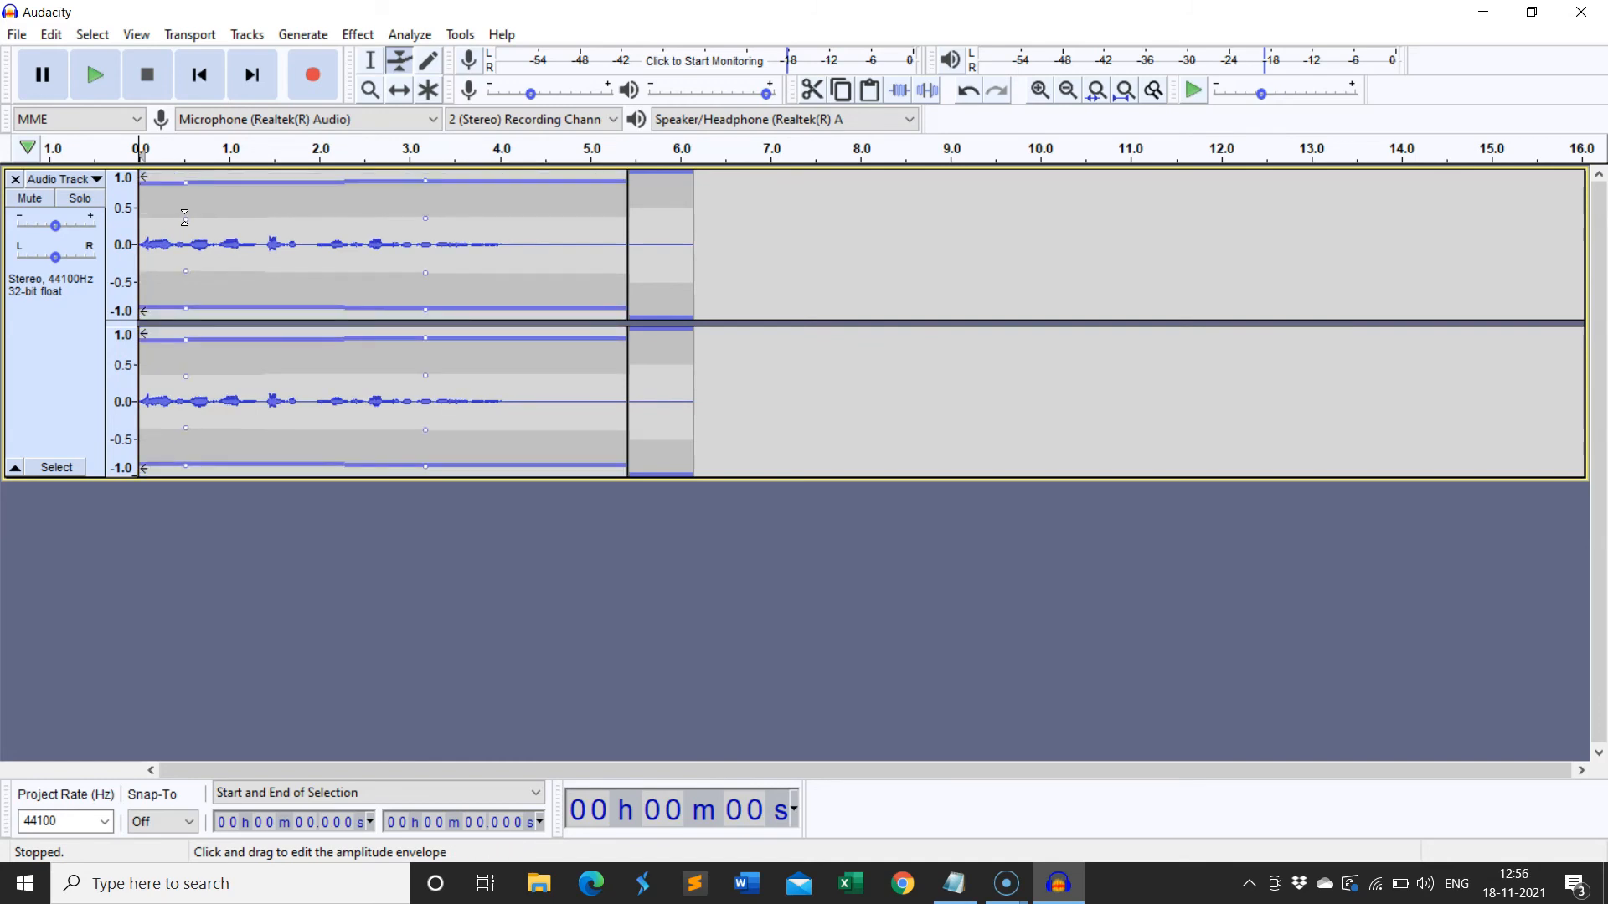
pyautogui.moveTo(184, 218); pyautogui.dragTo(237, 212)
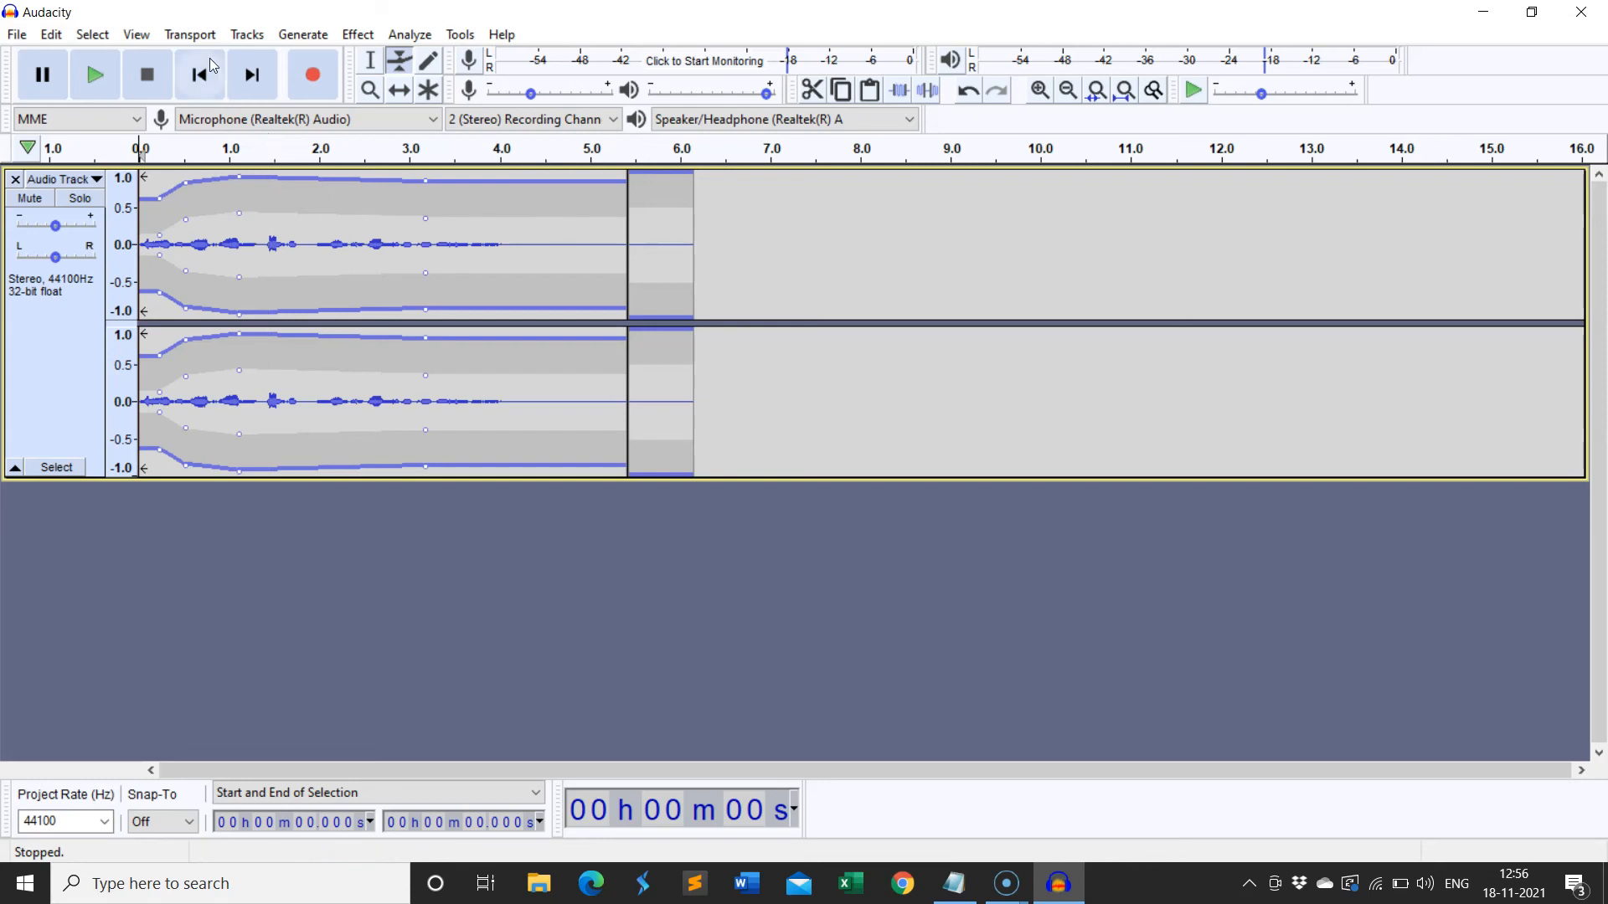
# Play back the start of the speech clip to hear its shaped volume envelope
pyautogui.click(95, 77)
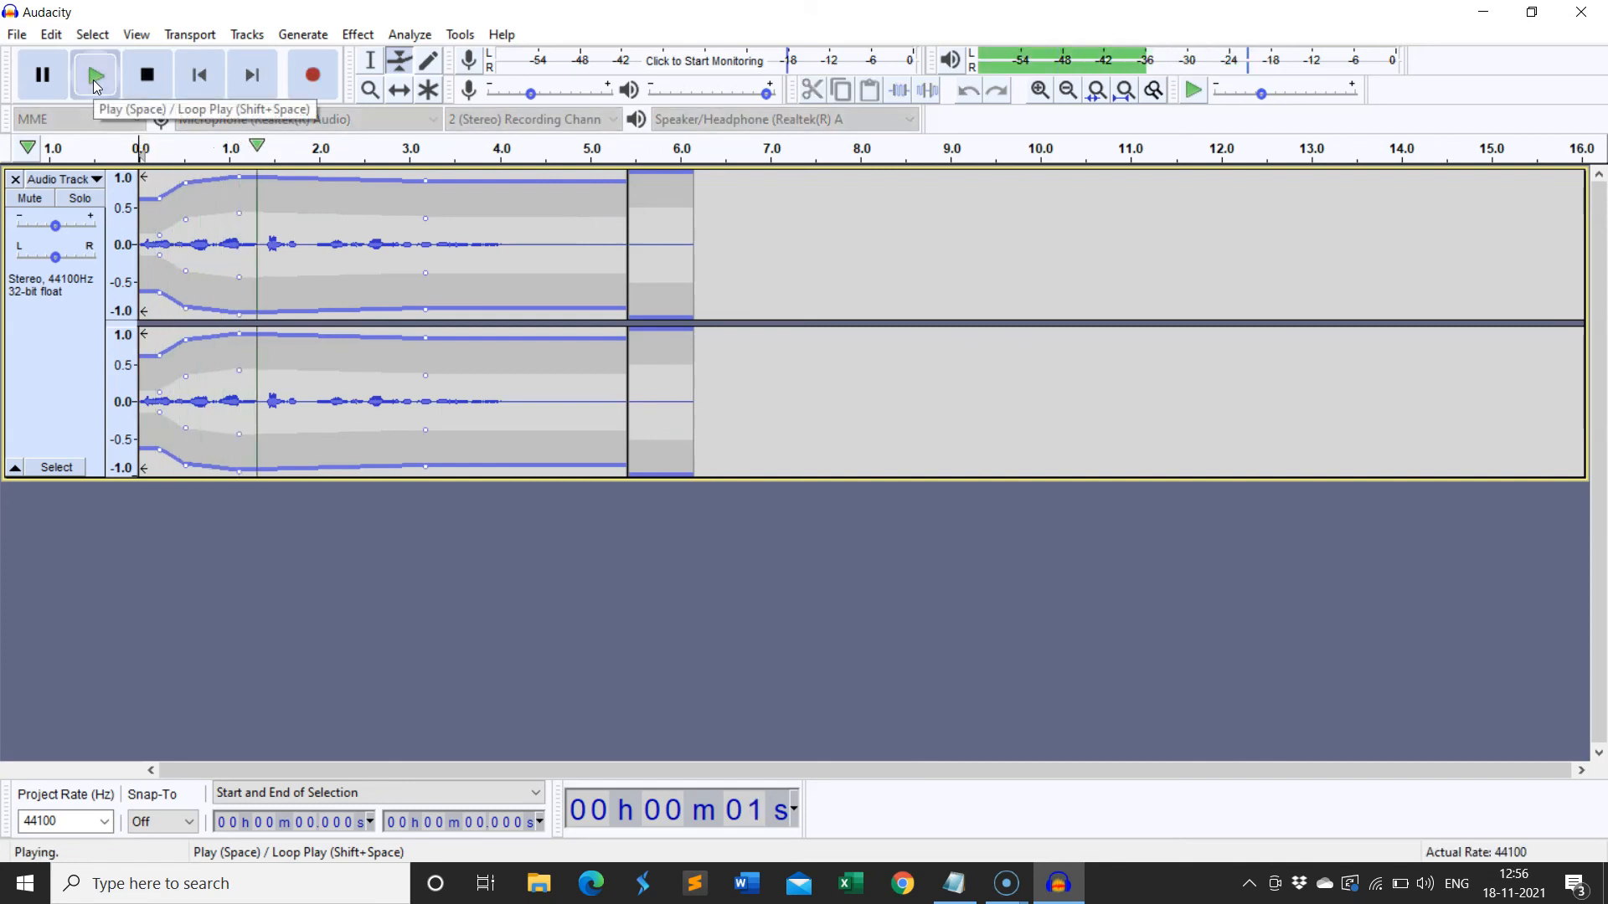
pyautogui.click(144, 76)
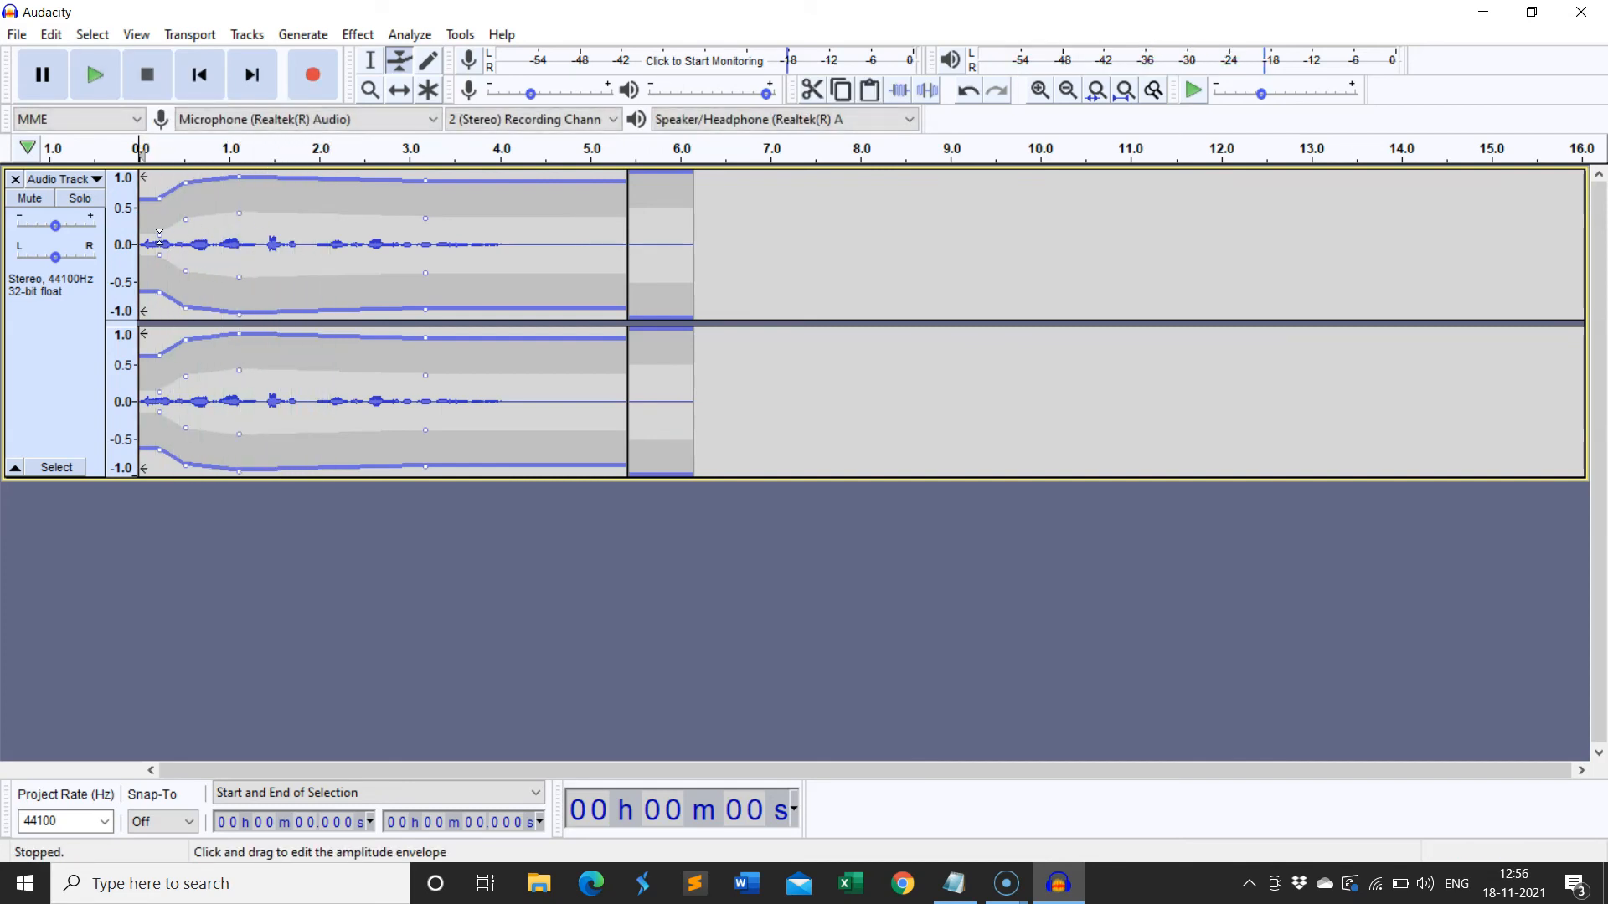
# Lower the speech clip's envelope points at about 0.2 s and 1.1 s, the latter to about 0.1, and play back the result
pyautogui.moveTo(159, 237); pyautogui.dragTo(240, 237)
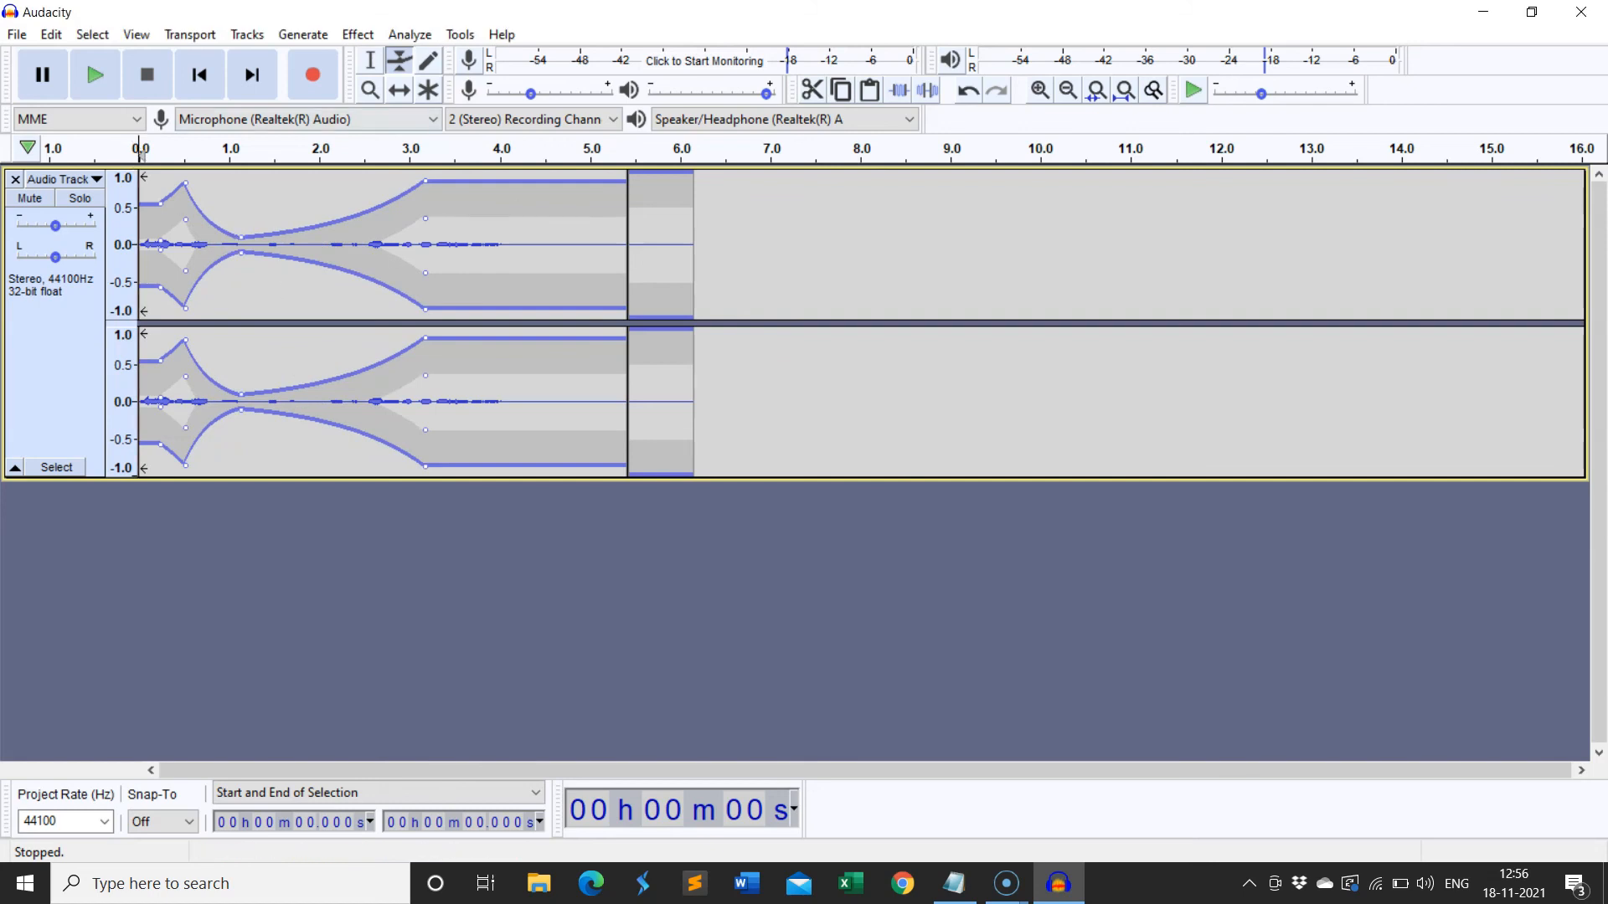
pyautogui.click(95, 77)
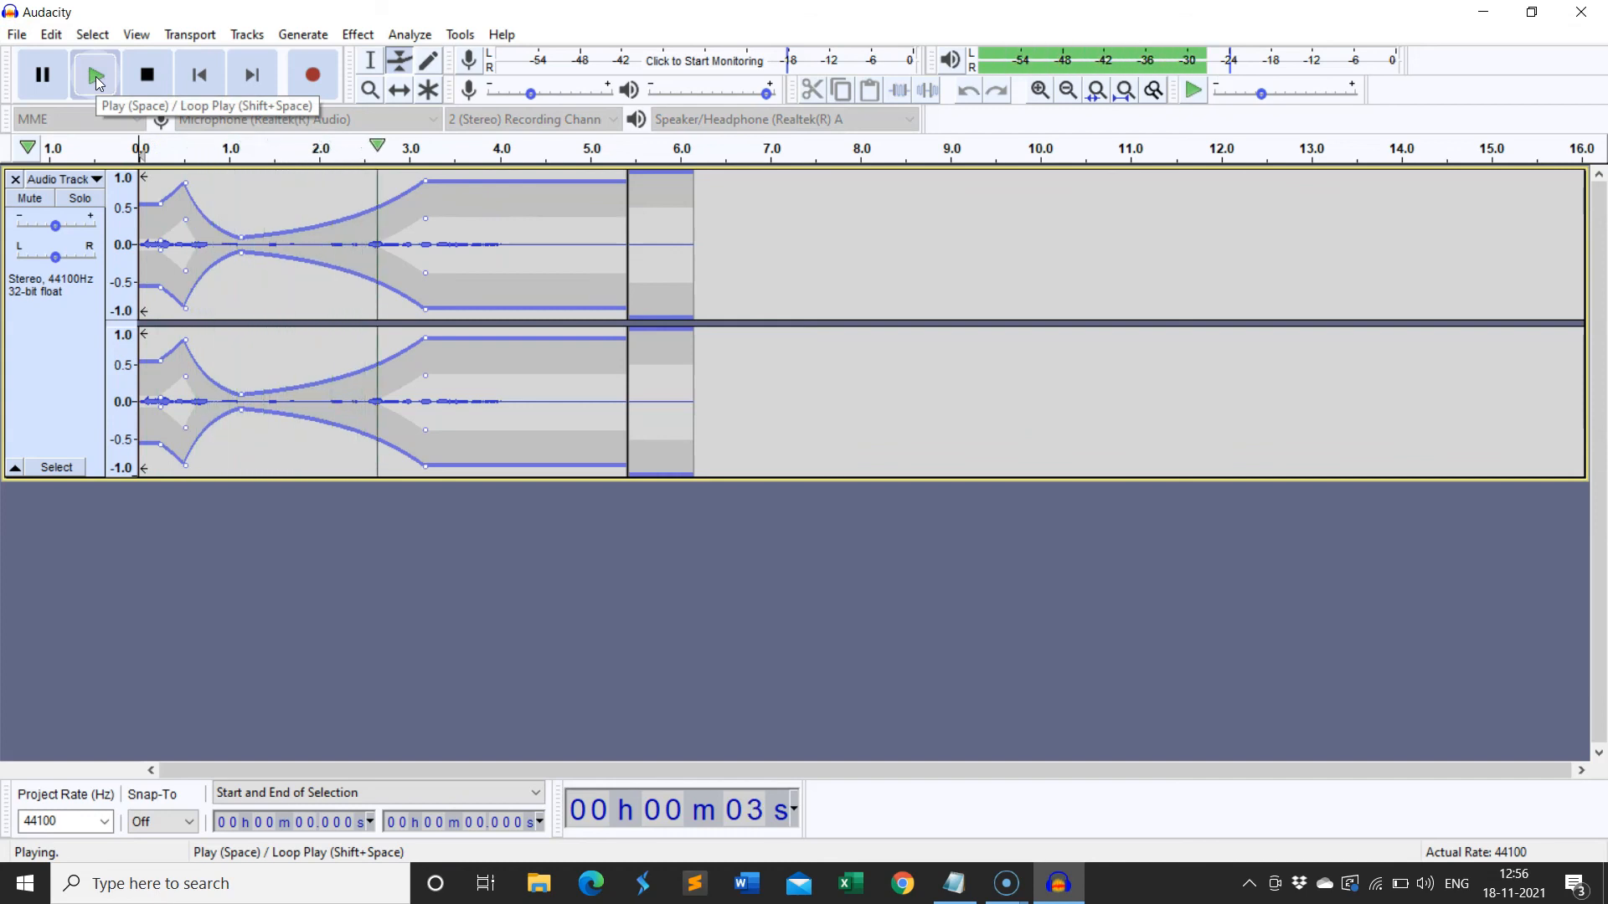
pyautogui.click(148, 77)
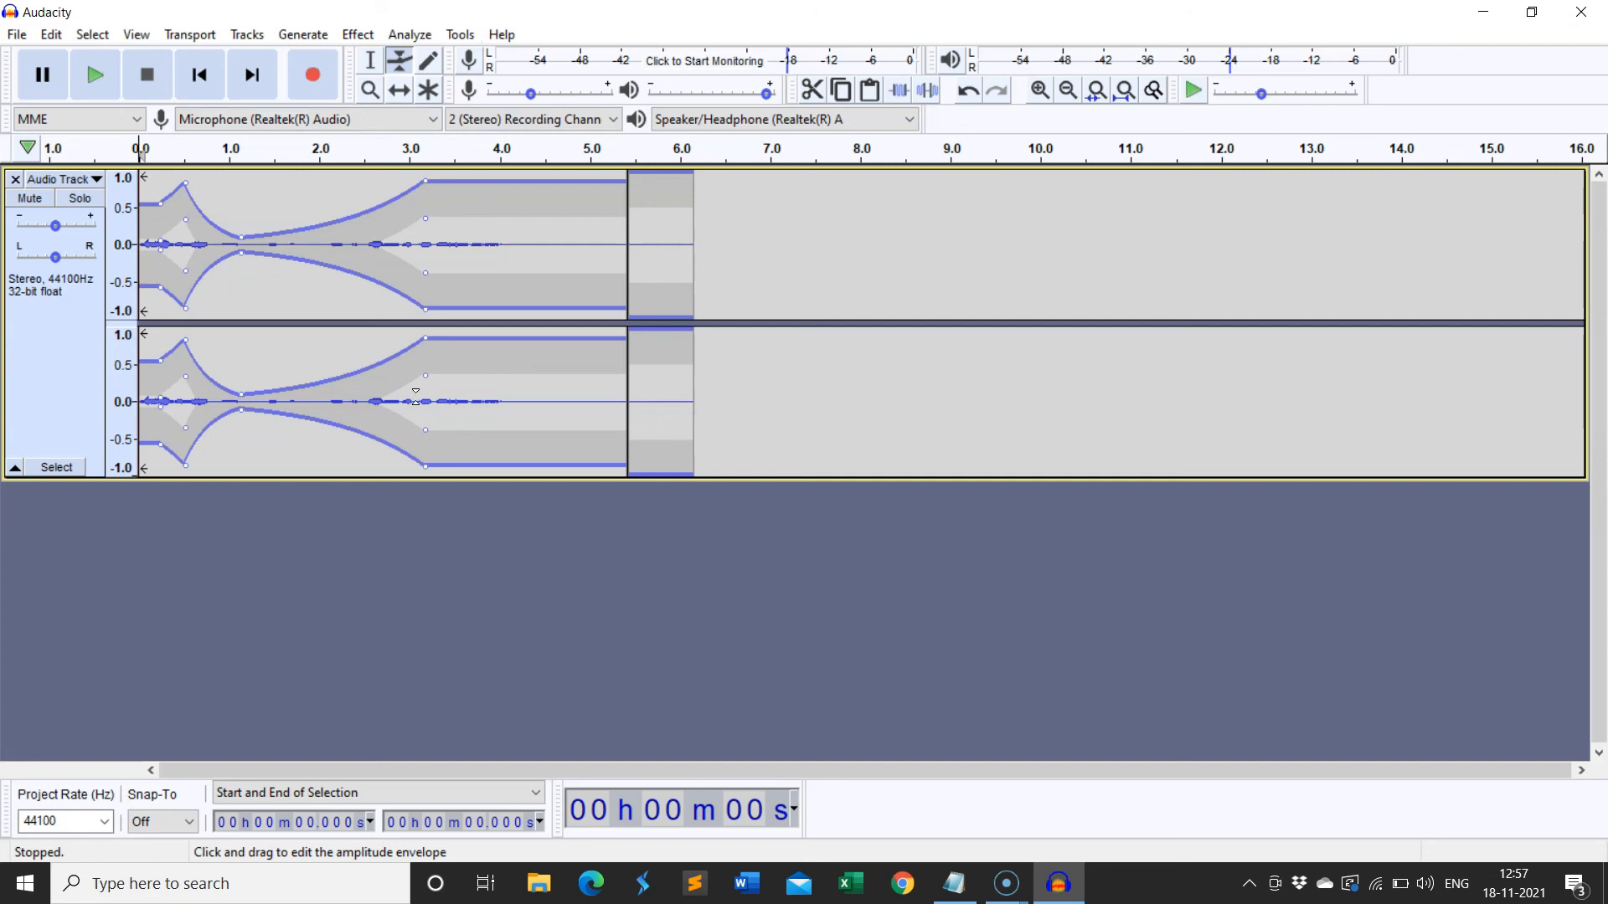
# Return to the Selection tool and select the entire speech clip from the start to 5.420 s
pyautogui.press('F1')
pyautogui.hotkey('ctrl', 'a')
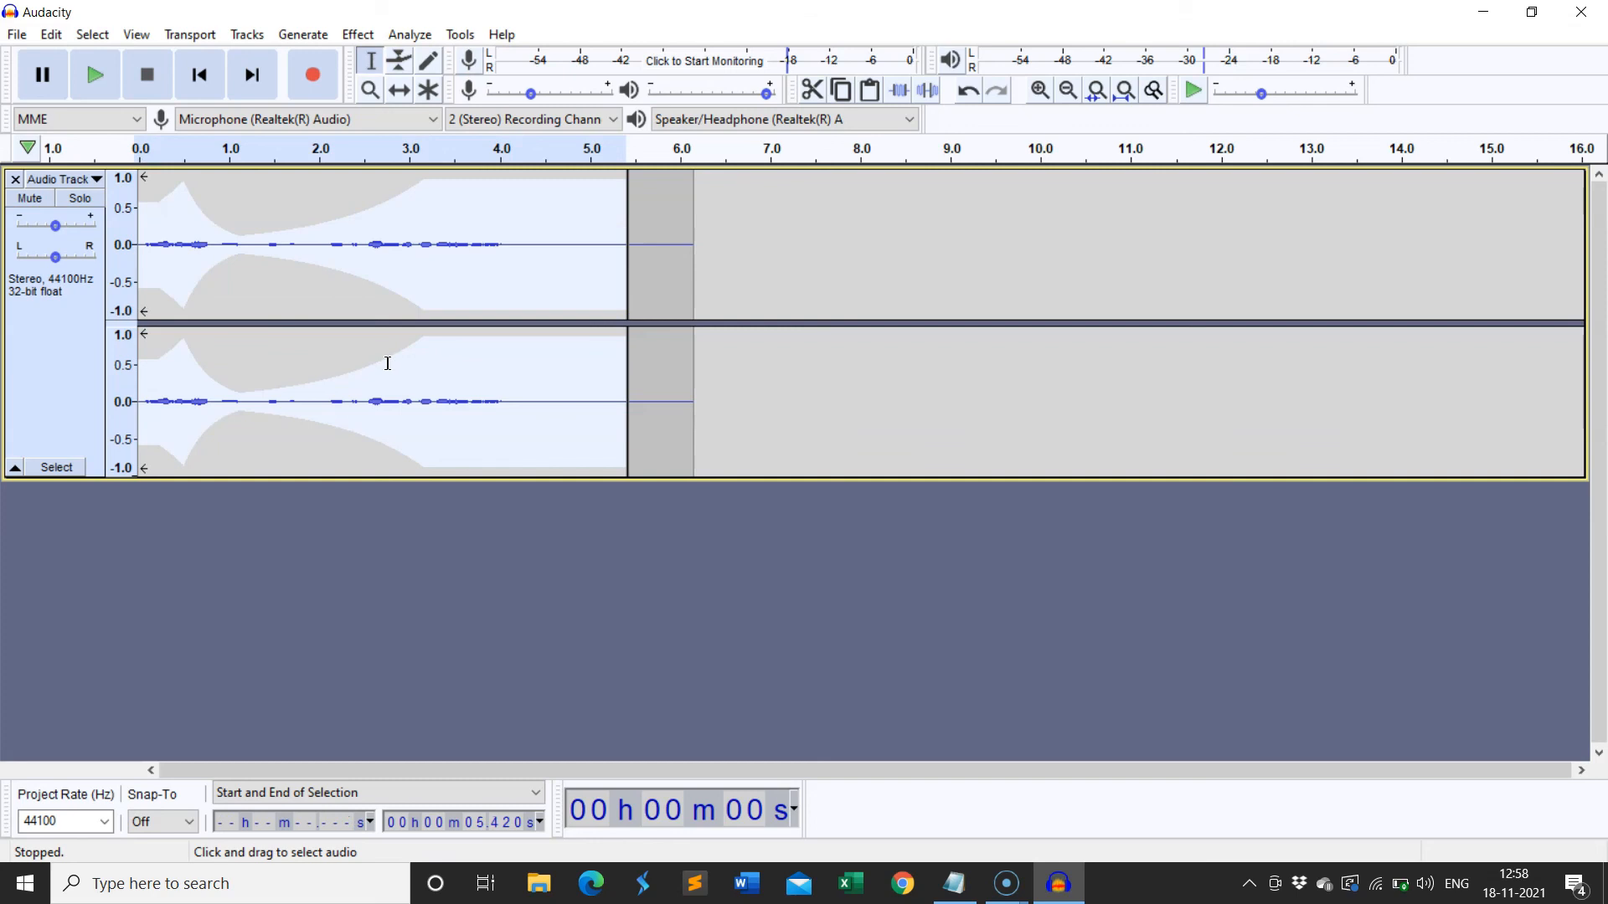